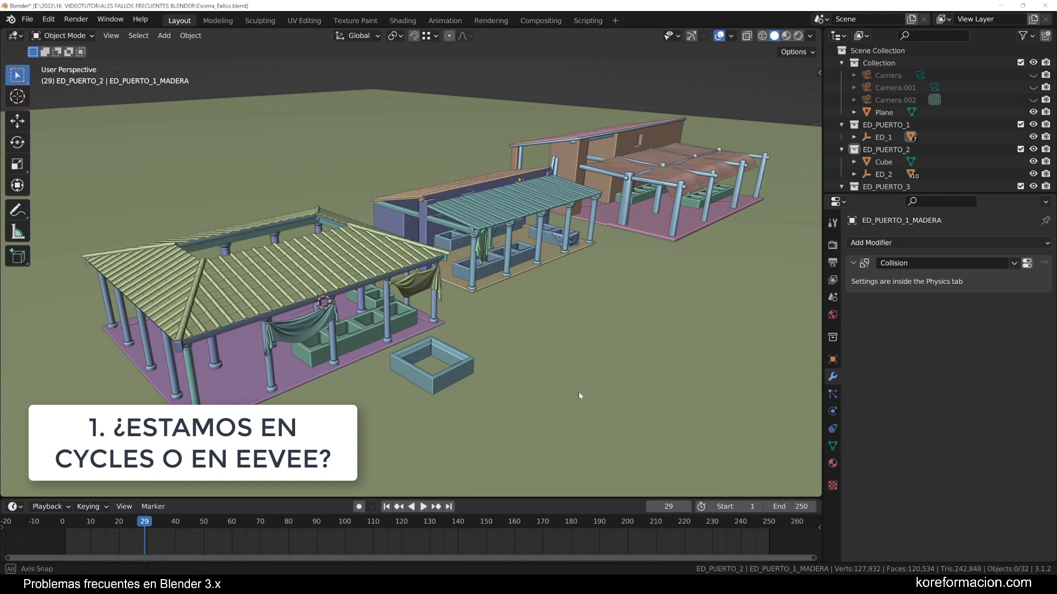
- Set the scene's render engine to Eevee
mouse_move(579, 392)
middle_down()
mouse_move(563, 385)
mouse_move(595, 398)
mouse_move(581, 394)
middle_up()
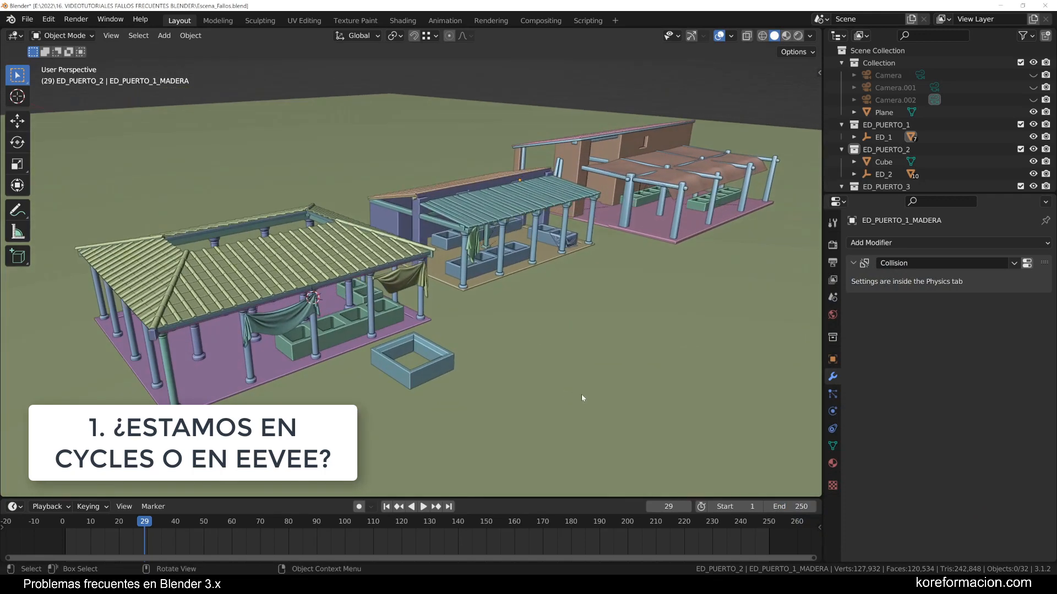
click(832, 244)
click(966, 243)
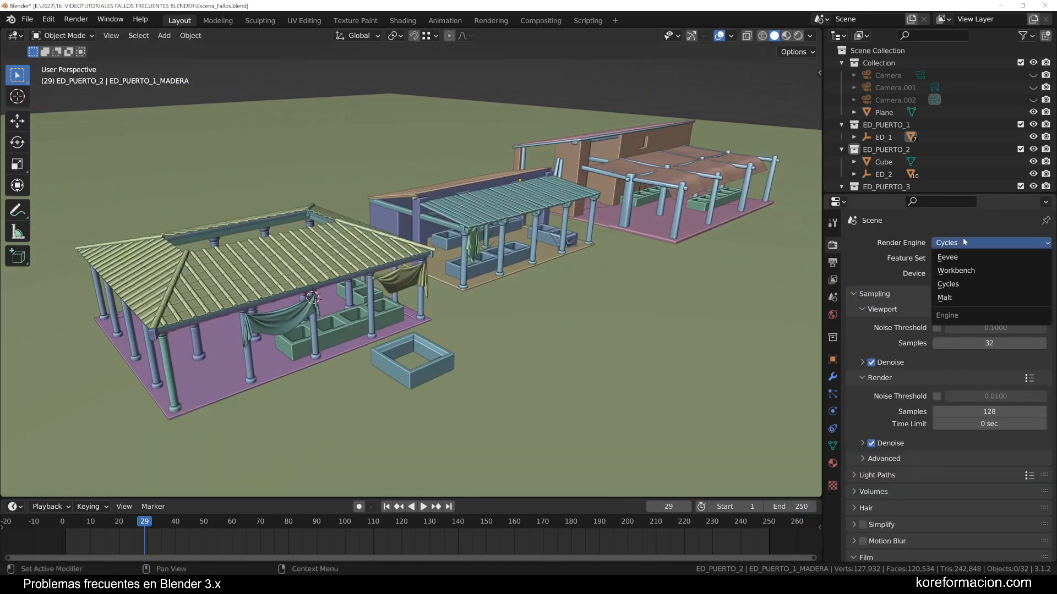
click(983, 256)
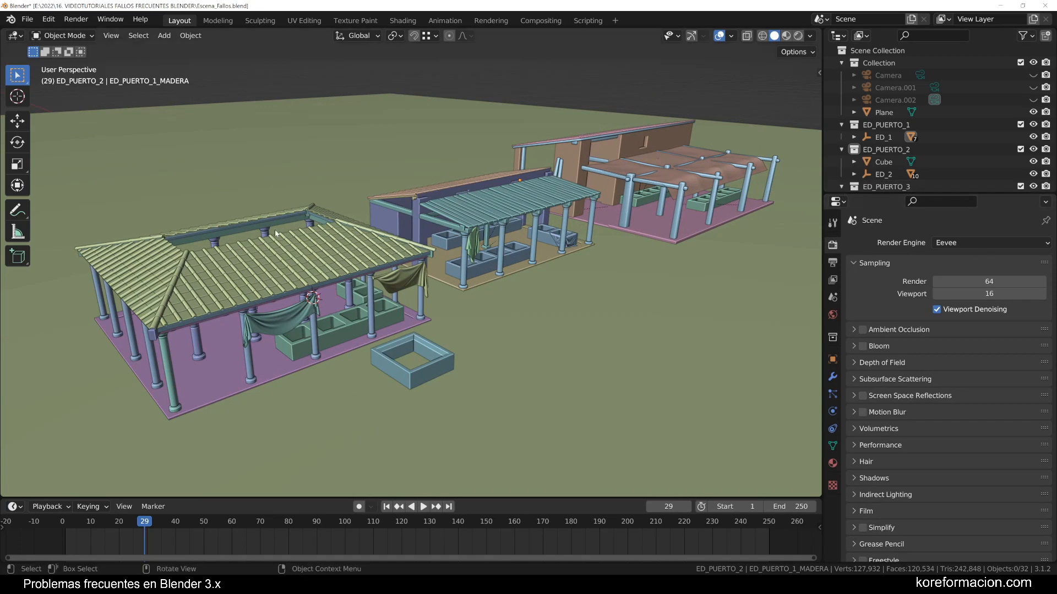
- Show the viewport in Rendered shading and inspect the three buildings under the Eevee render
mouse_move(261, 225)
middle_down()
mouse_move(283, 233)
mouse_move(272, 227)
middle_up()
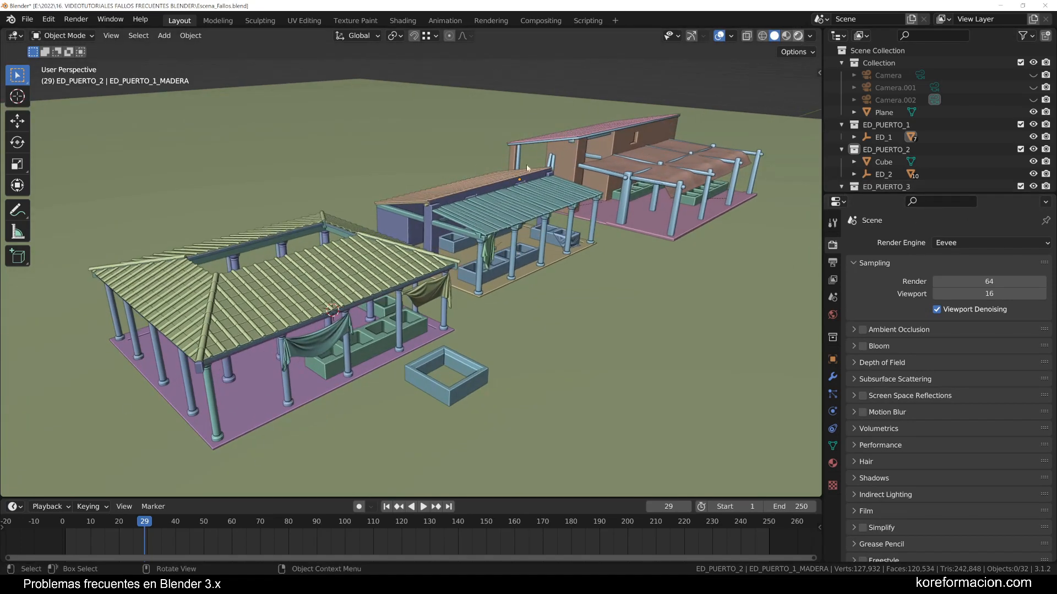
key(z)
mouse_move(490, 204)
middle_down()
mouse_move(528, 210)
mouse_move(452, 195)
mouse_move(491, 210)
middle_up()
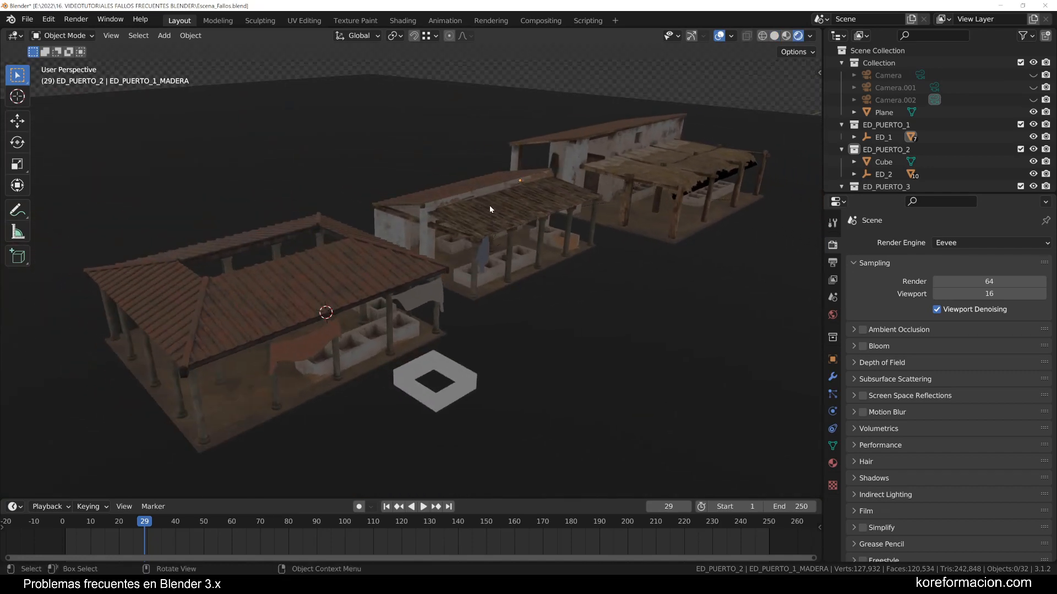
scroll(658, 177, down, 3)
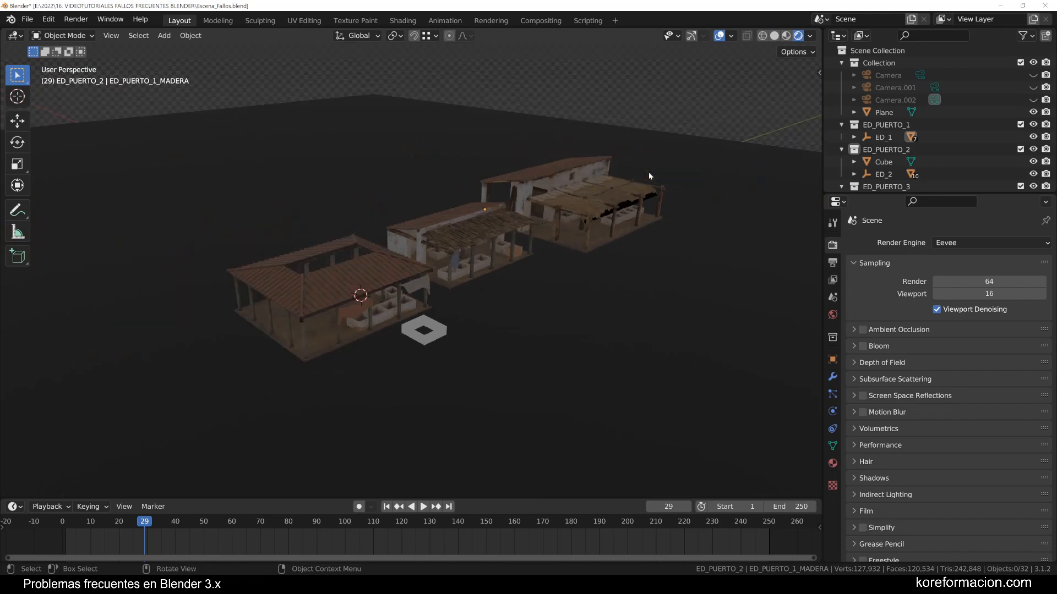
scroll(638, 182, up, 6)
middle_drag(424, 347, 620, 279)
scroll(619, 279, down, 6)
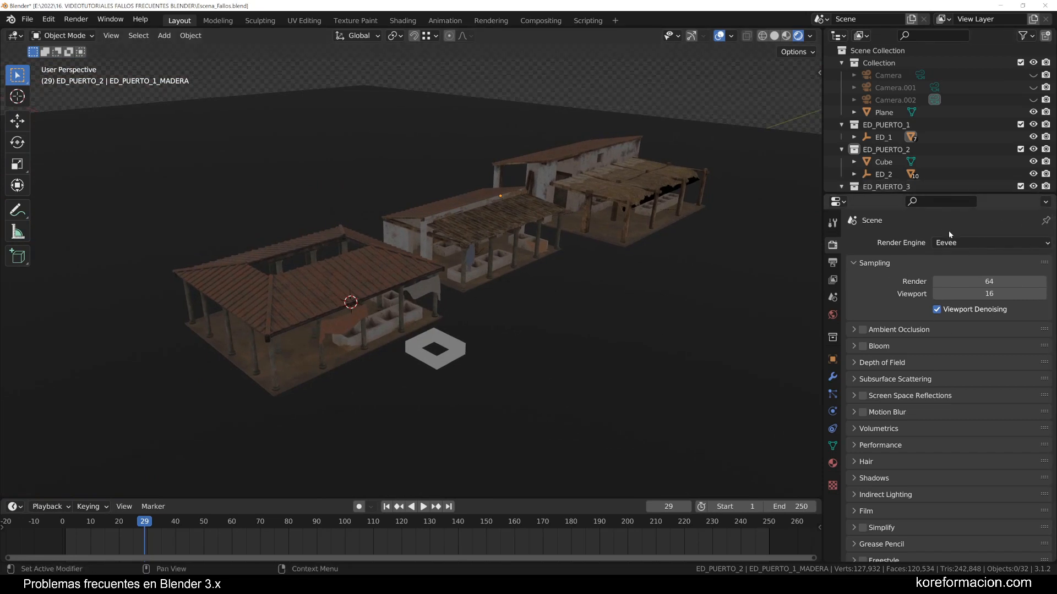
- Set the scene's render engine to Cycles and view the buildings in the rendered viewport
click(939, 245)
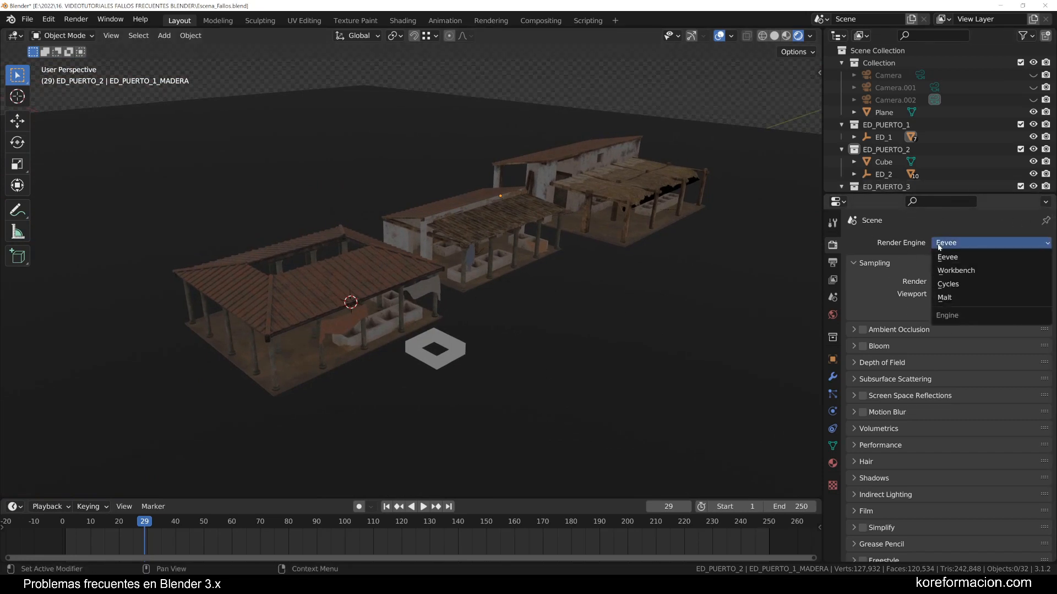
click(953, 284)
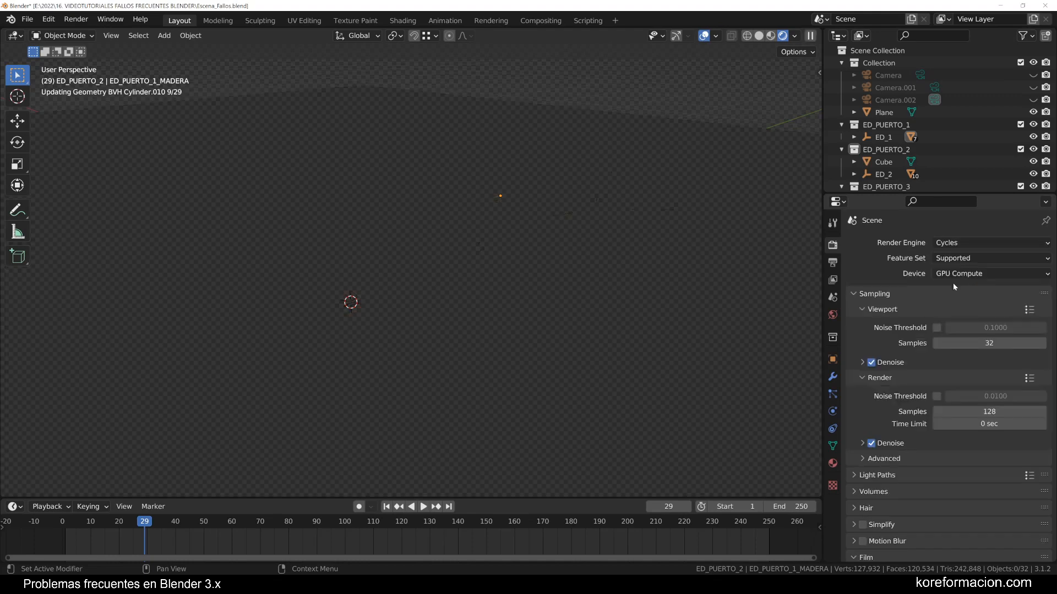
mouse_move(621, 300)
middle_down()
mouse_move(599, 290)
mouse_move(622, 292)
middle_up()
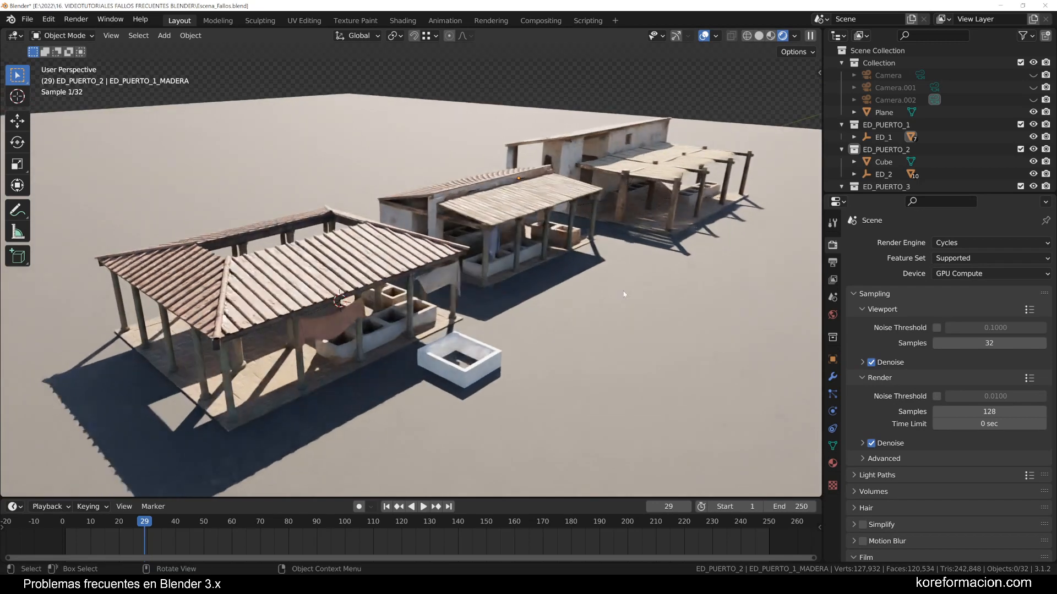
- Delete the white open box on the ground beside the front building
scroll(620, 290, up, 2)
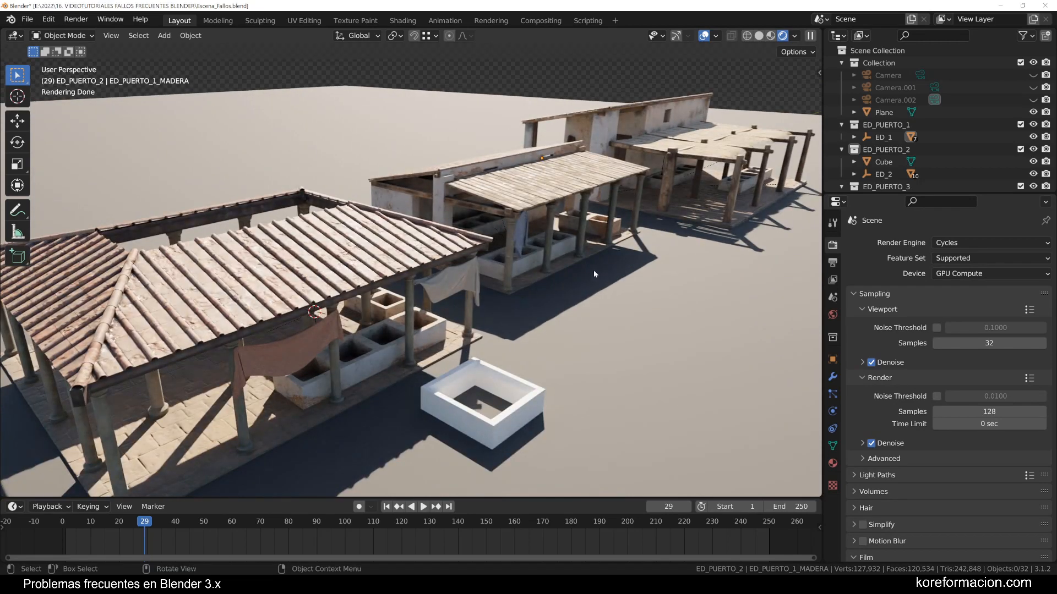
click(520, 383)
key(Delete)
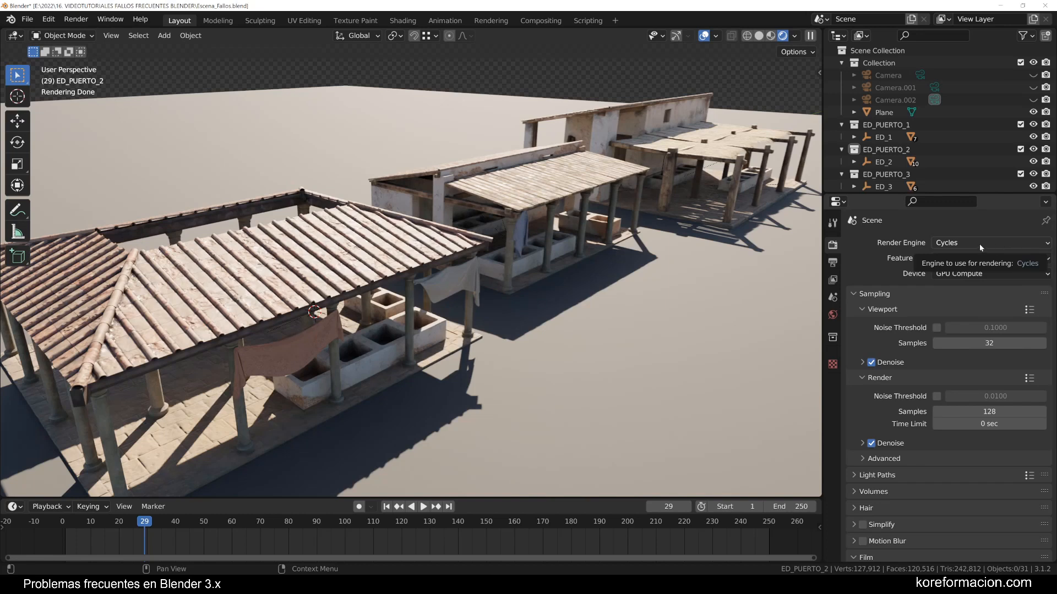
- Expand the Bake settings in the Cycles render properties and examine the baking options
scroll(953, 359, down, 8)
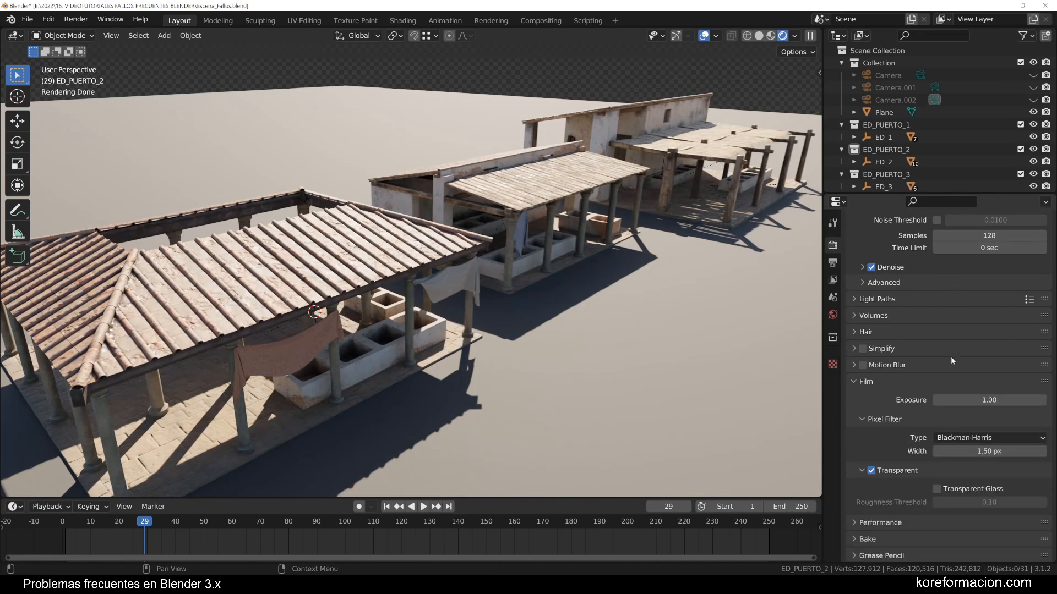
click(879, 504)
scroll(886, 495, down, 10)
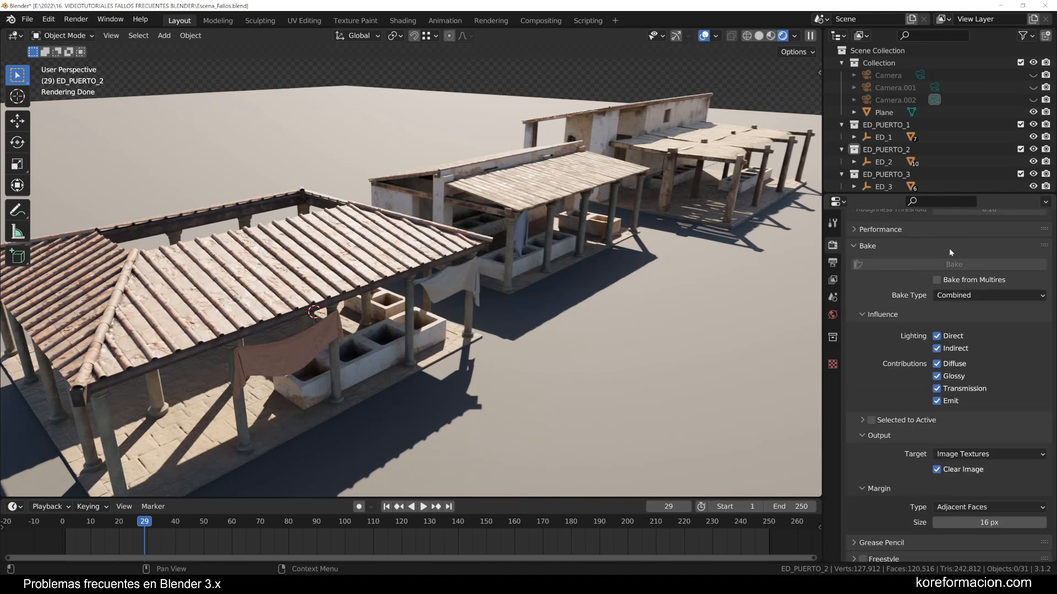
scroll(1012, 402, up, 8)
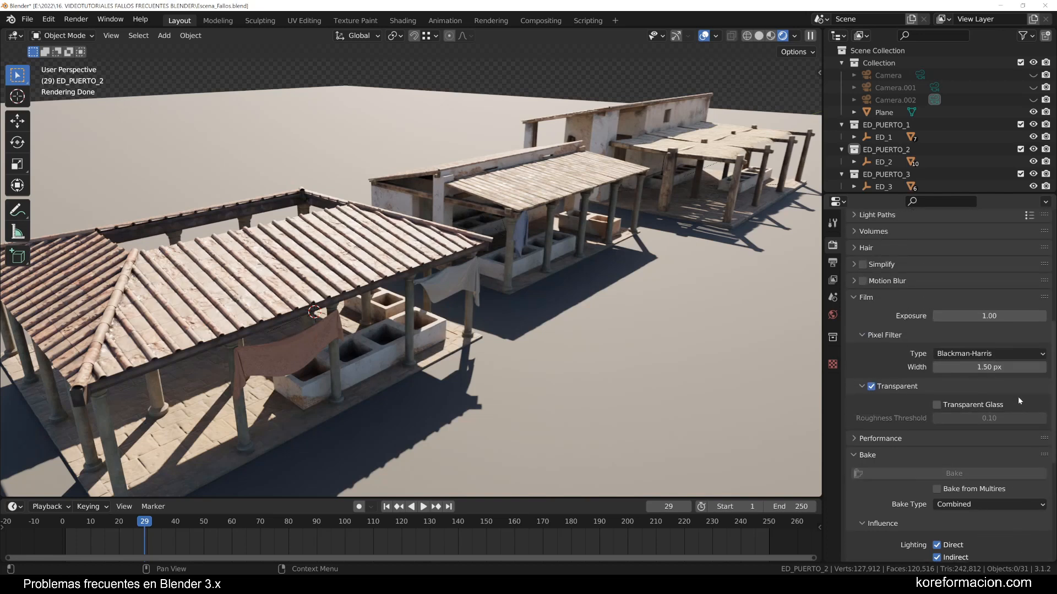
scroll(1017, 389, up, 10)
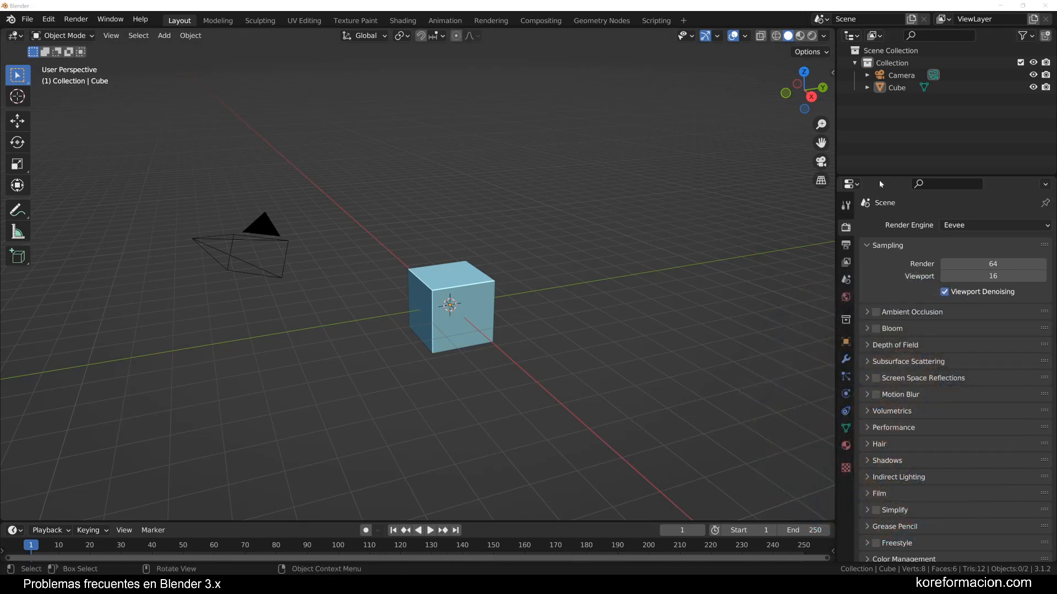
- Set the default cube scene's render engine to Cycles and open the file's Defaults options
middle_drag(553, 341, 611, 331)
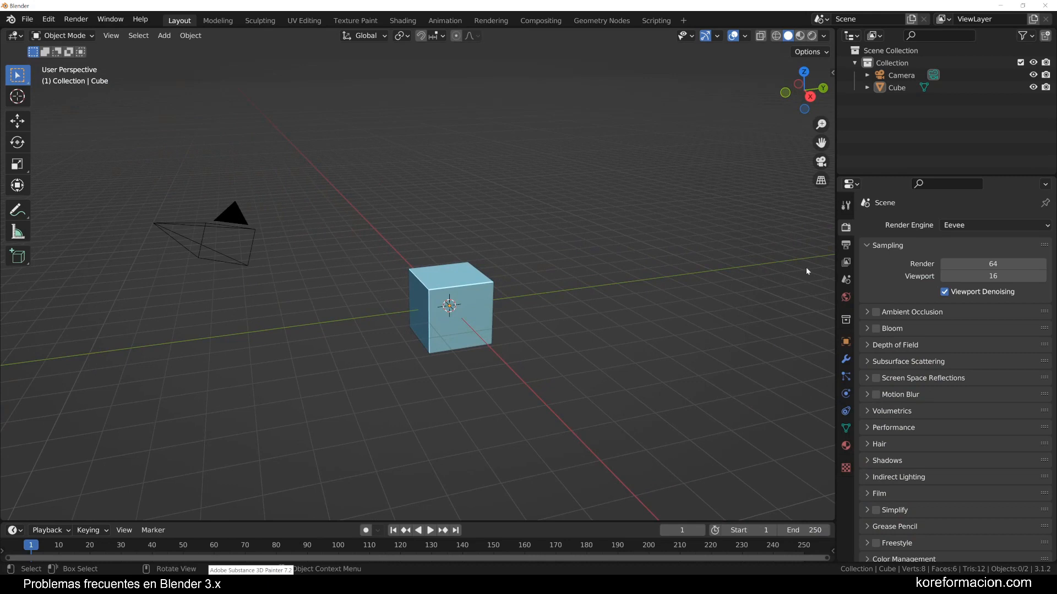
click(969, 225)
click(972, 266)
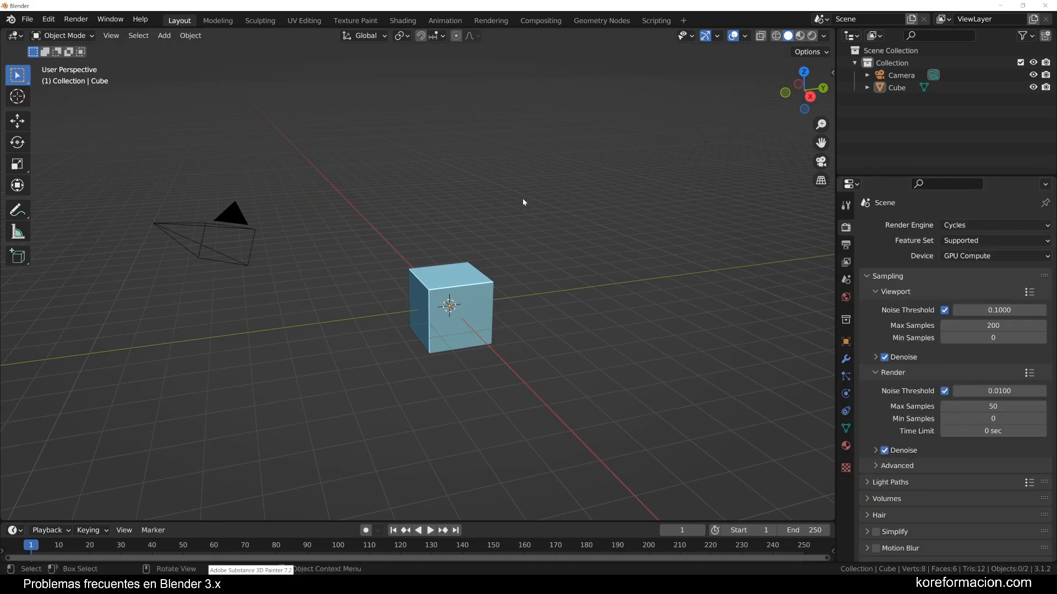
click(824, 35)
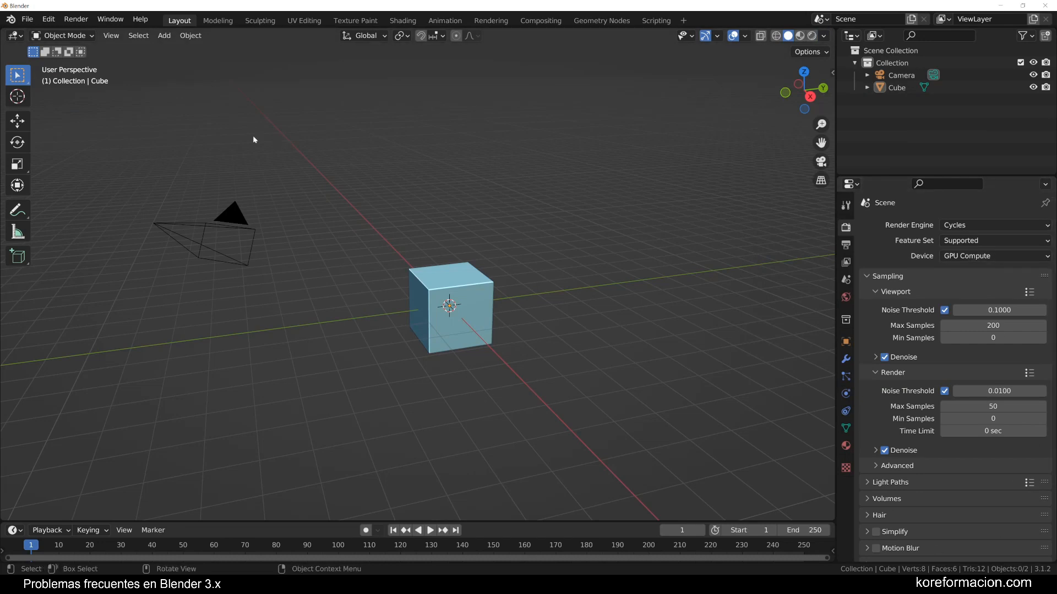
click(31, 20)
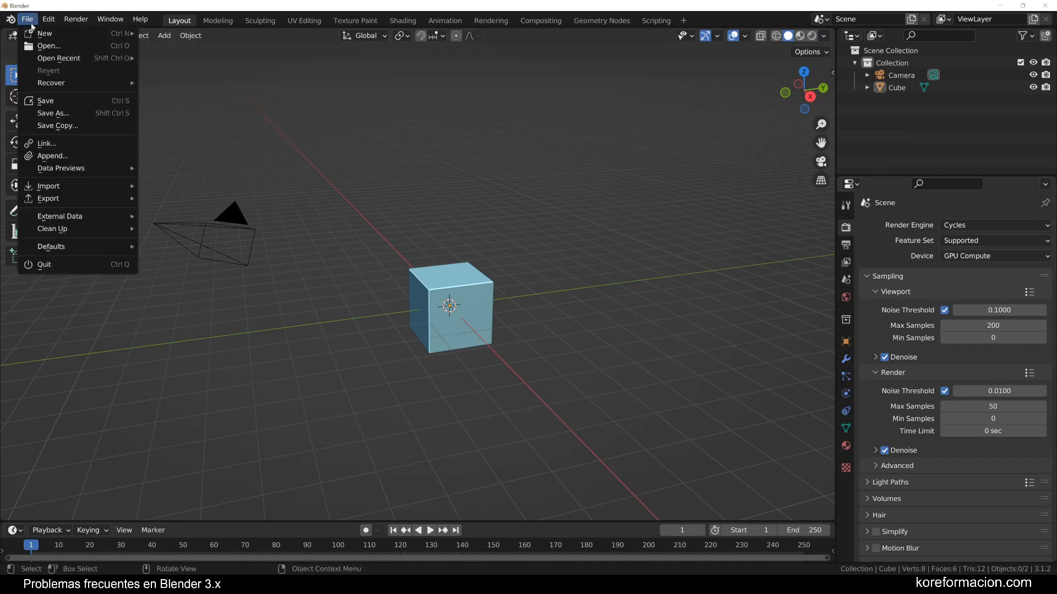
mouse_move(78, 250)
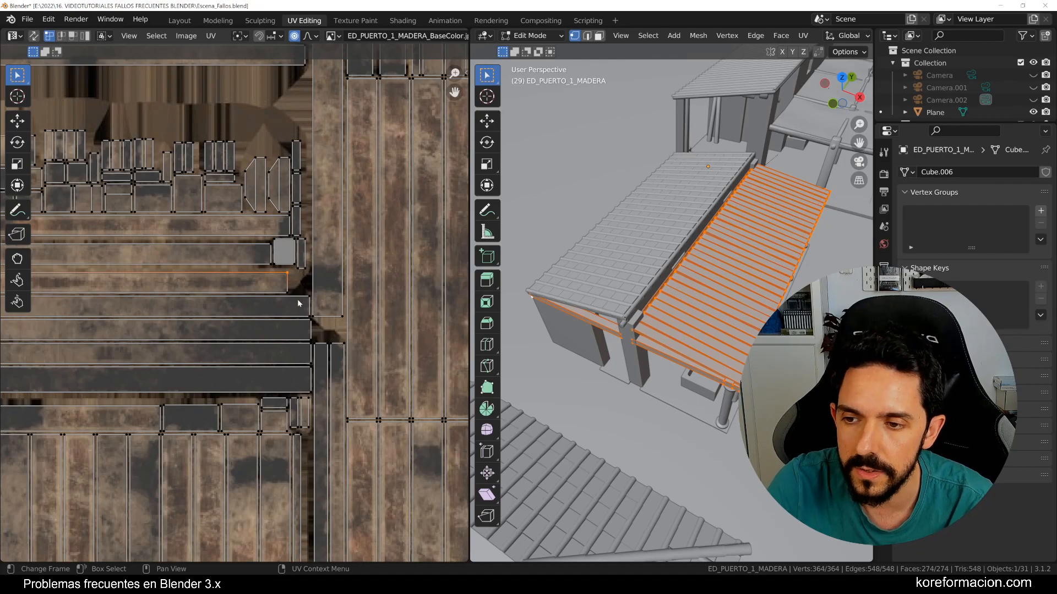
- Try moving the selected UVs of the ED_PUERTO_1_MADERA plank with proportional editing enabled
key(g)
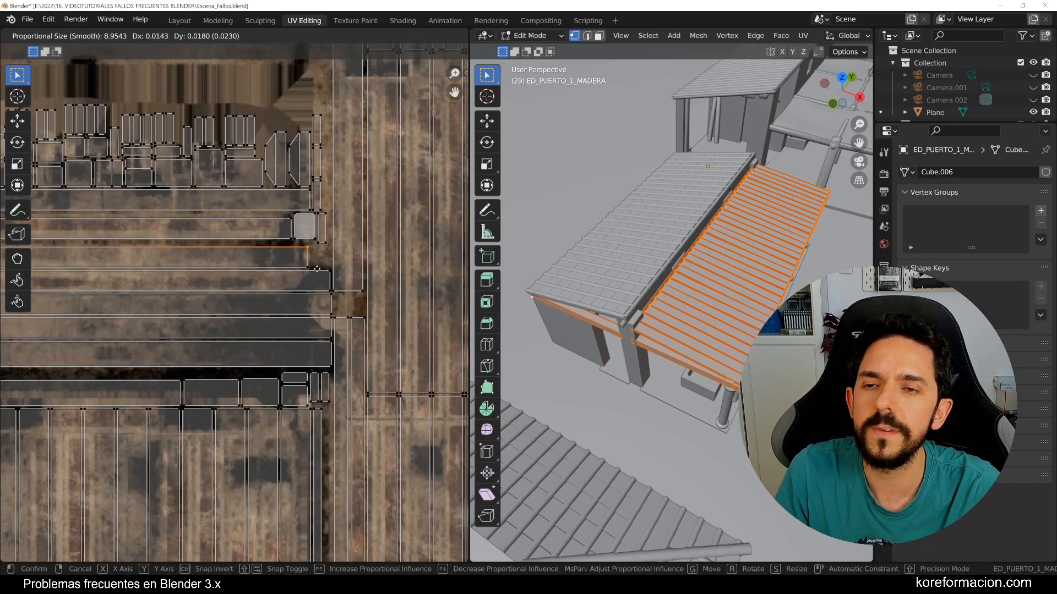
right_click(309, 291)
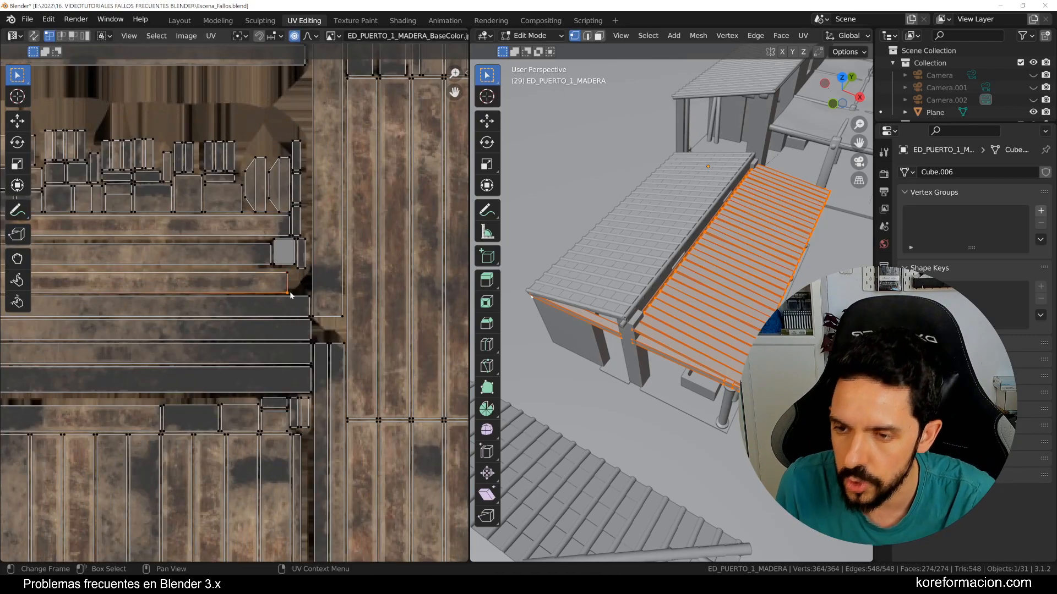
key(g)
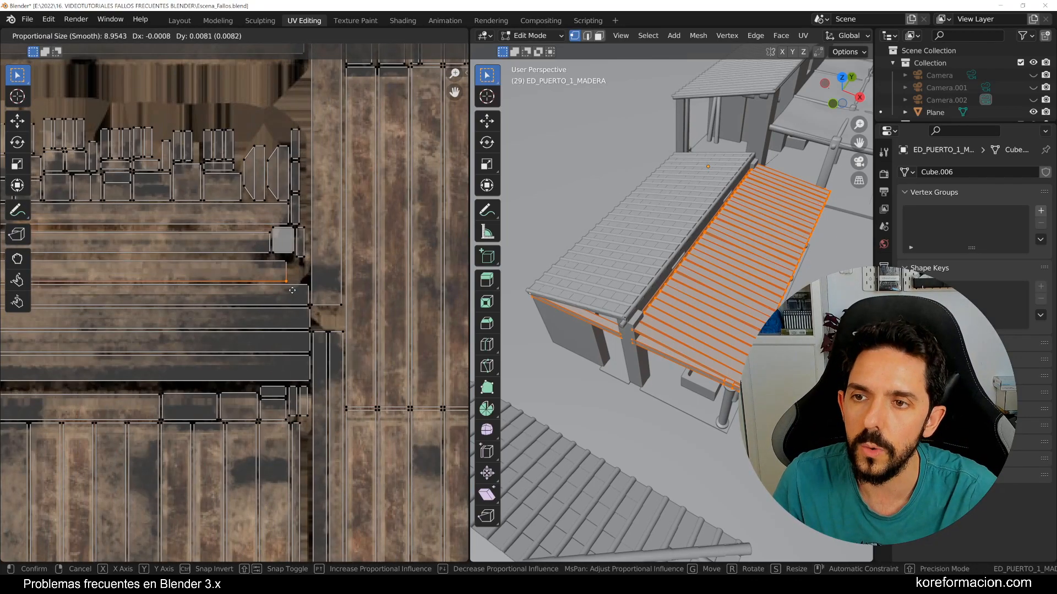
right_click(292, 290)
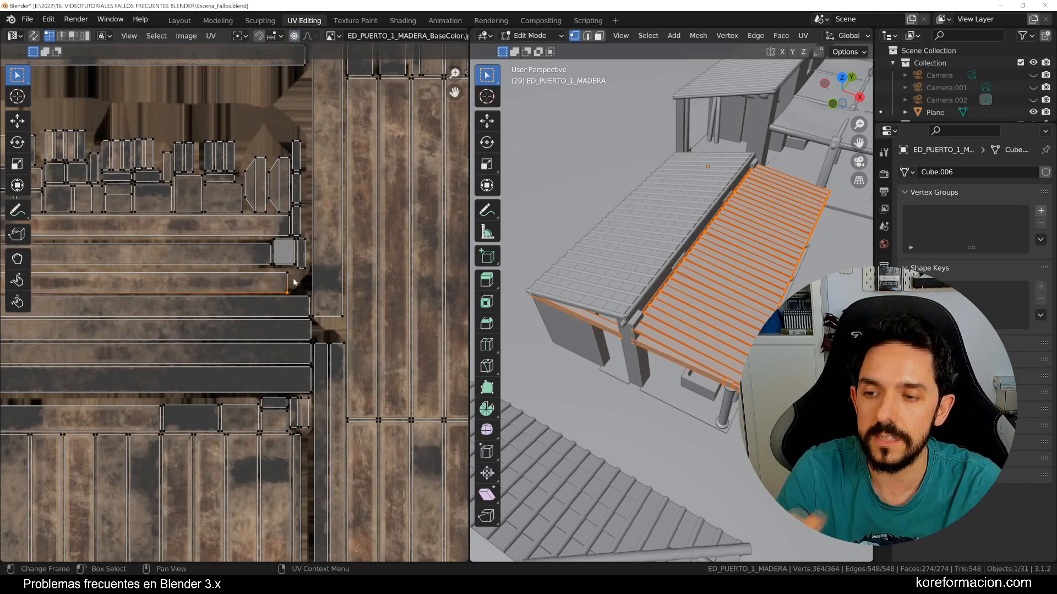
- Try moving the plank's selected UV corner without proportional editing, and again with it enabled
key(g)
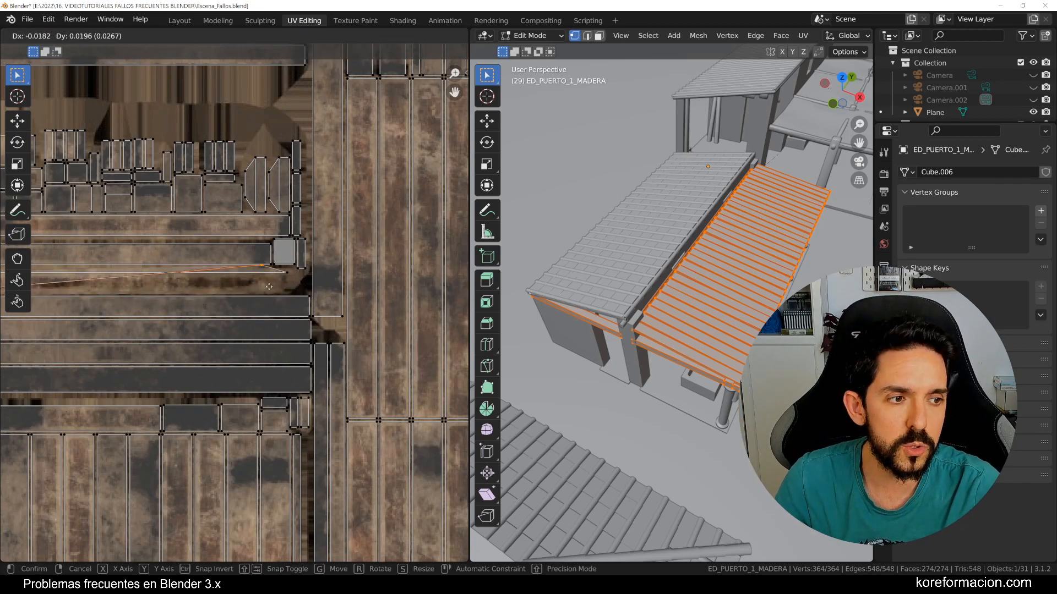
click(288, 293)
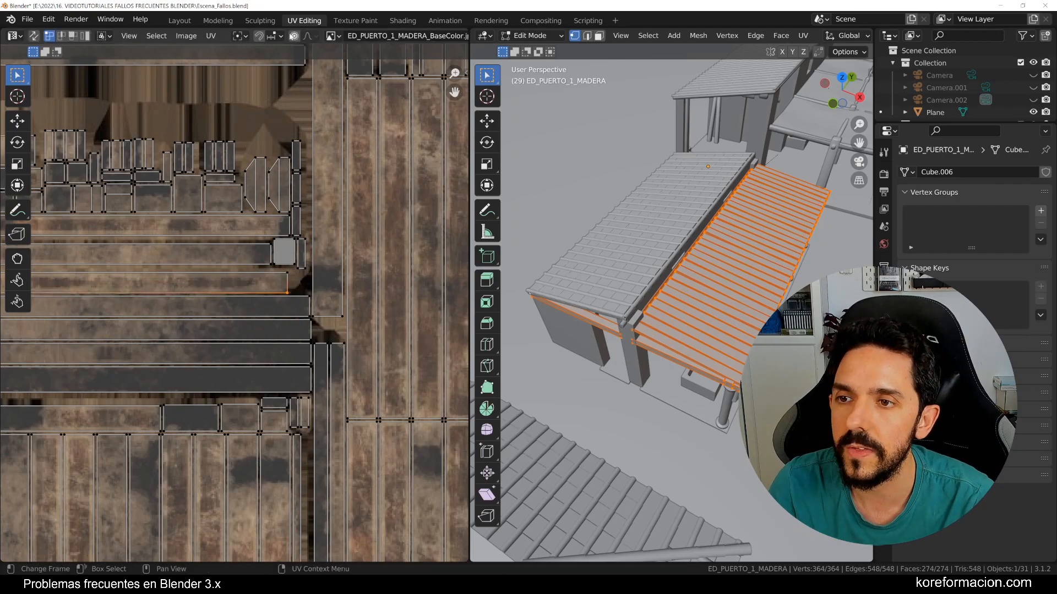
key(g)
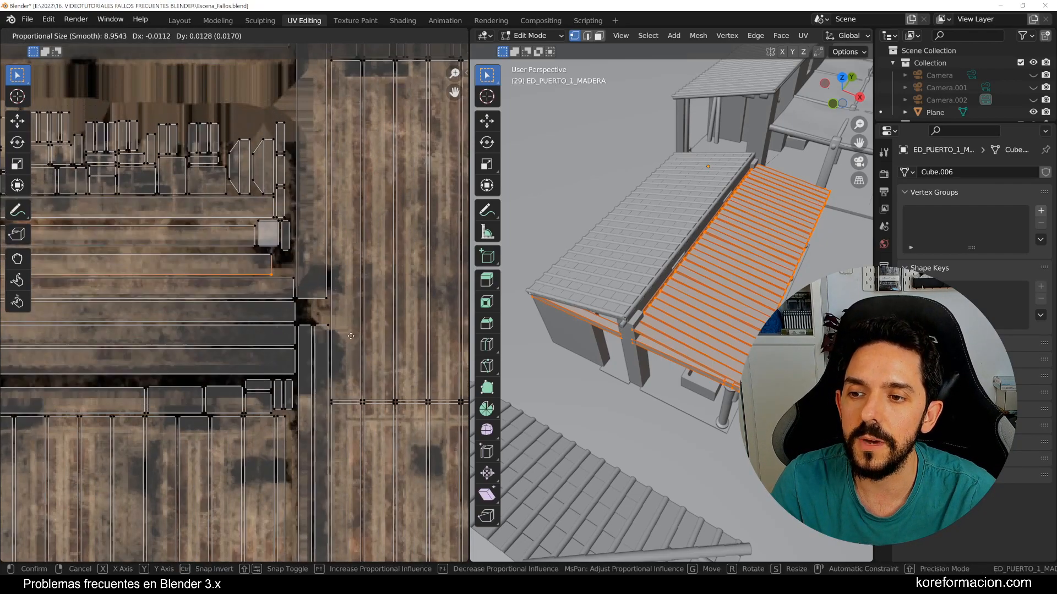
right_click(356, 377)
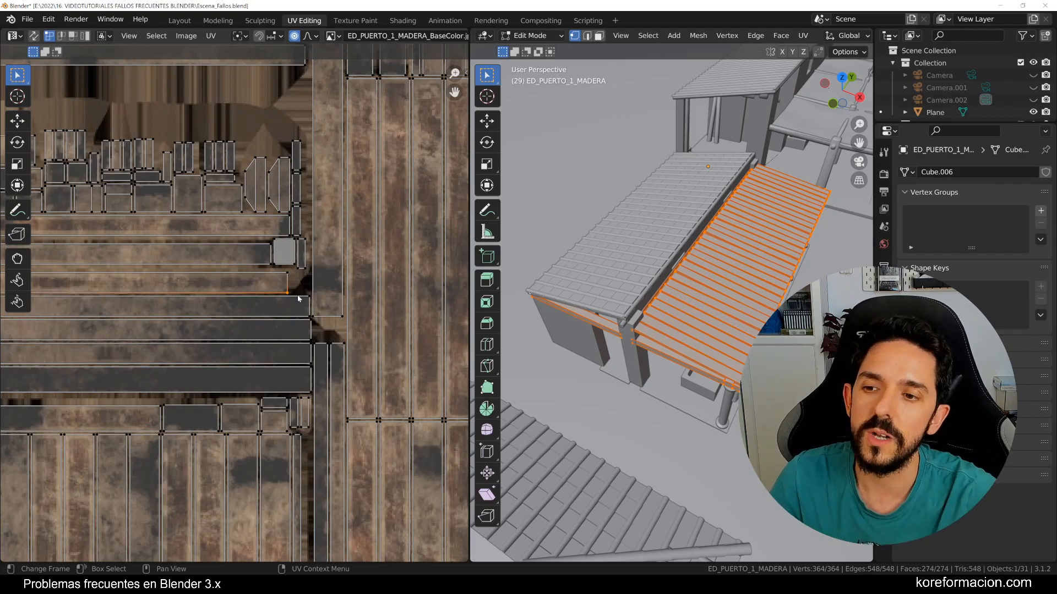
- Try moving the selected UVs with the proportional editing size enlarged to about 129, viewing the whole UV layout
key(g)
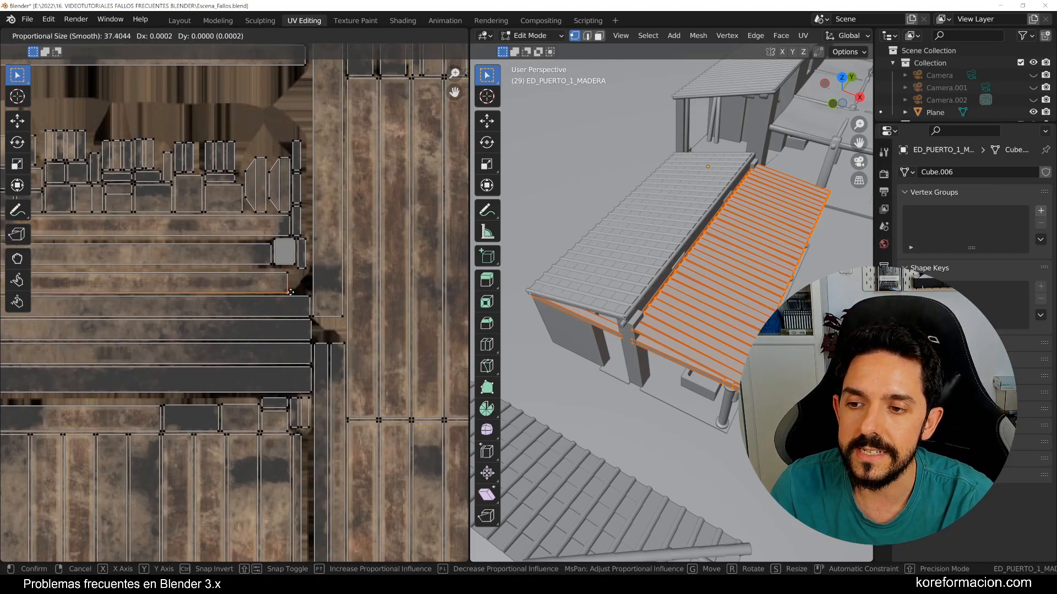
scroll(334, 288, down, 6)
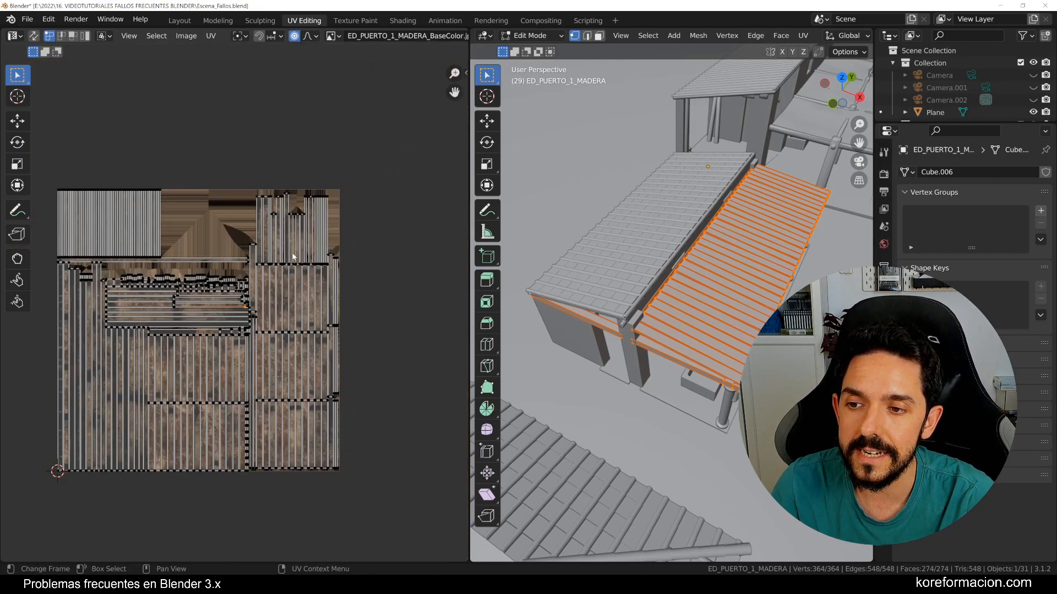
scroll(287, 297, down, 2)
right_click(326, 281)
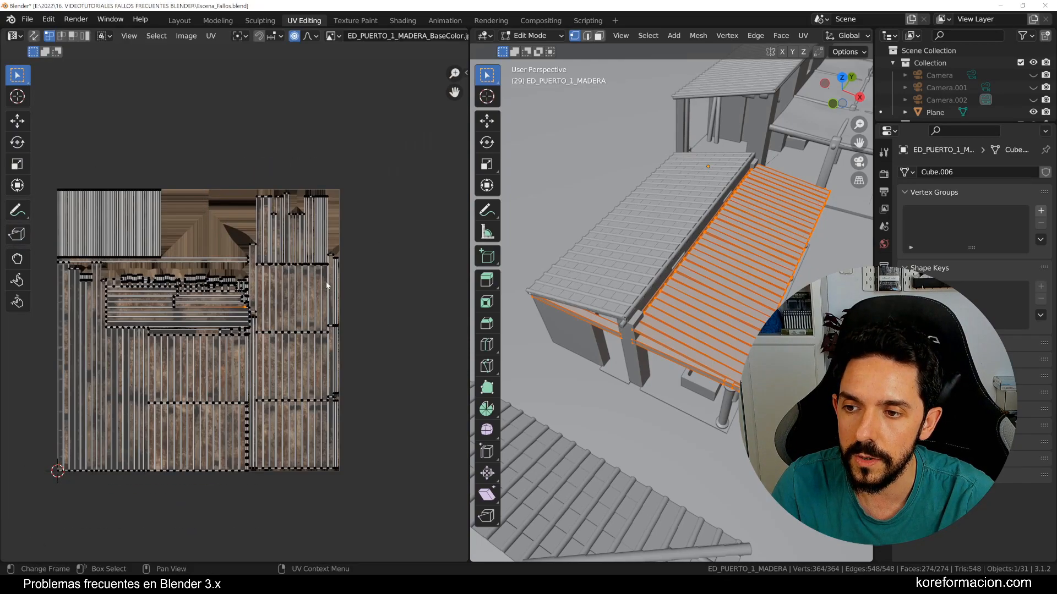
middle_drag(320, 282, 380, 252)
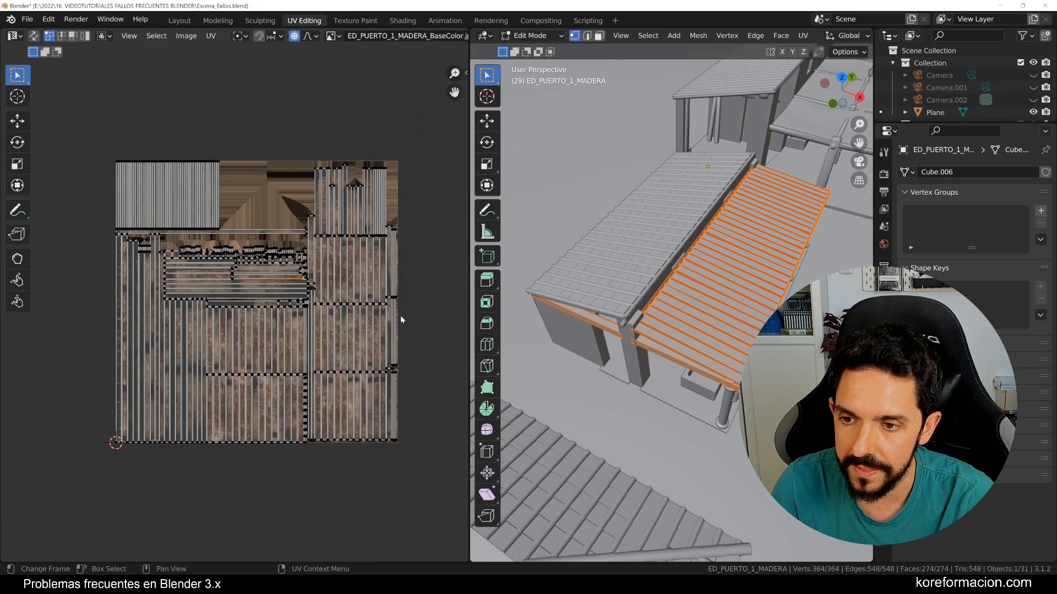
key(g)
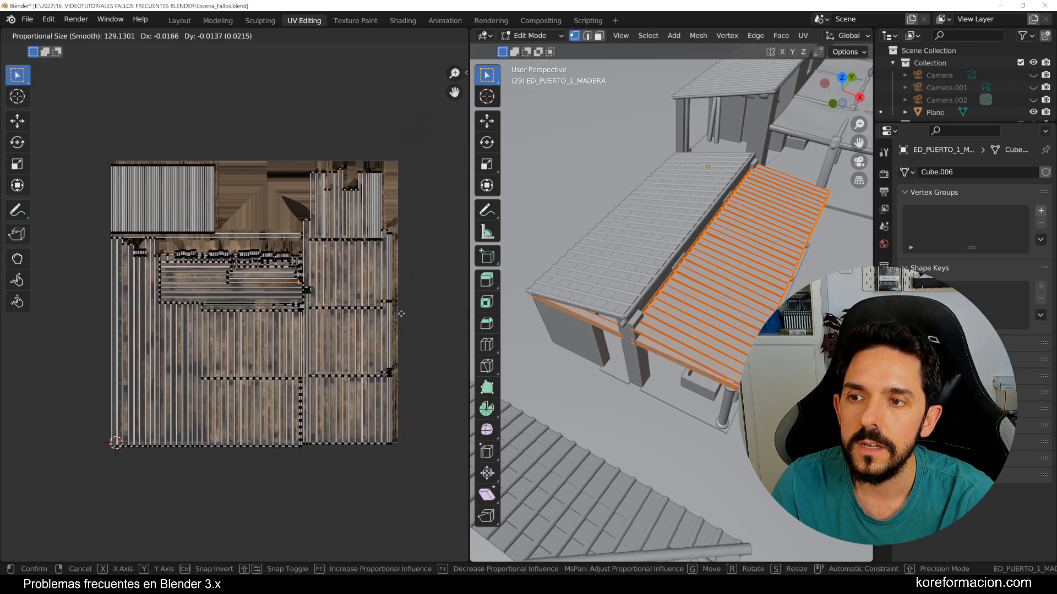
right_click(398, 311)
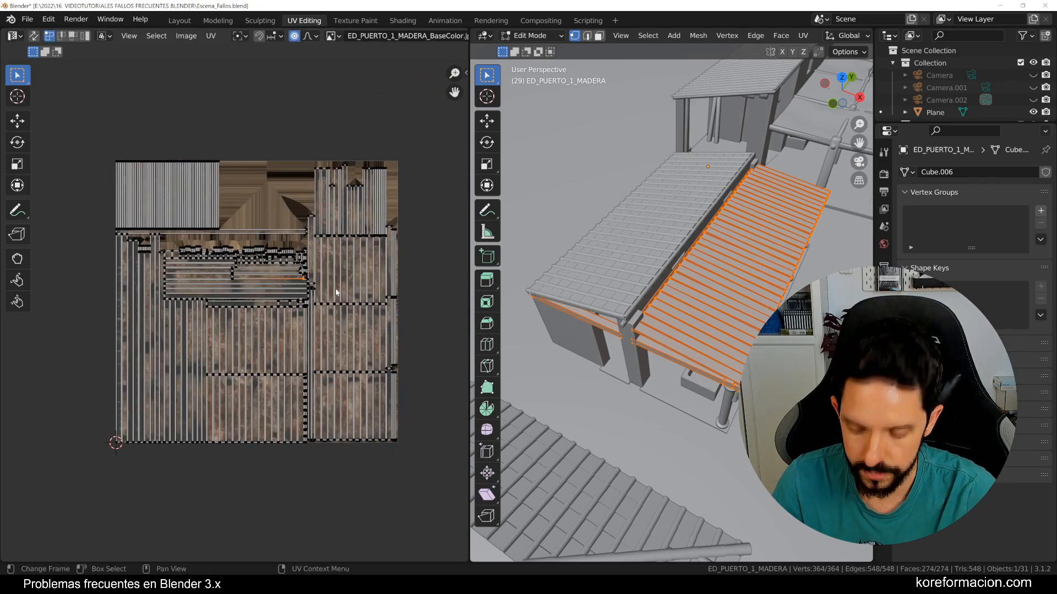
- Try moving the selected UVs with the proportional editing size reduced from the whole layout to about 0.24
key(g)
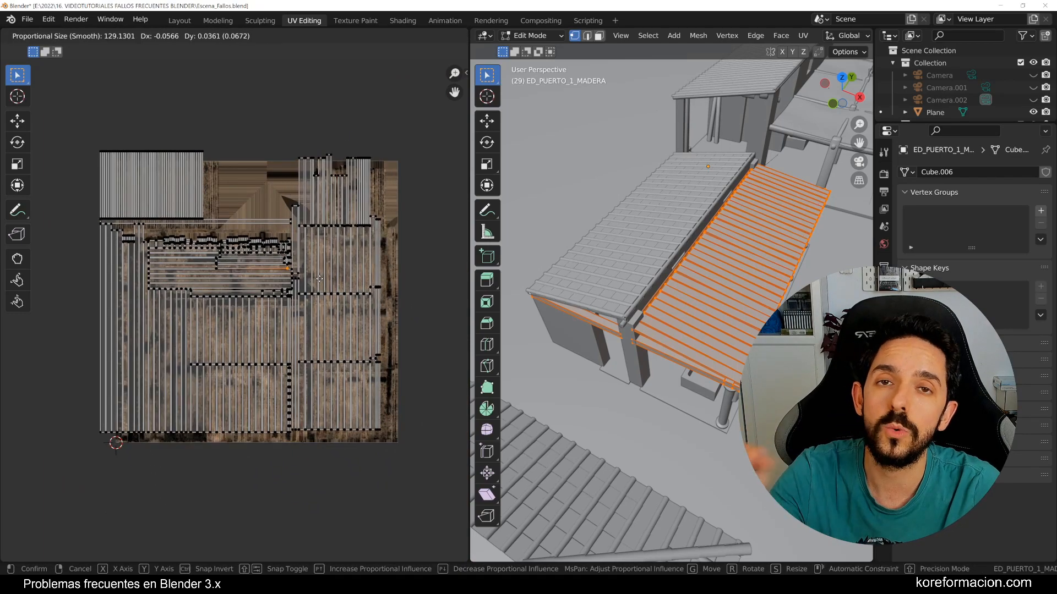
scroll(320, 279, up, 20)
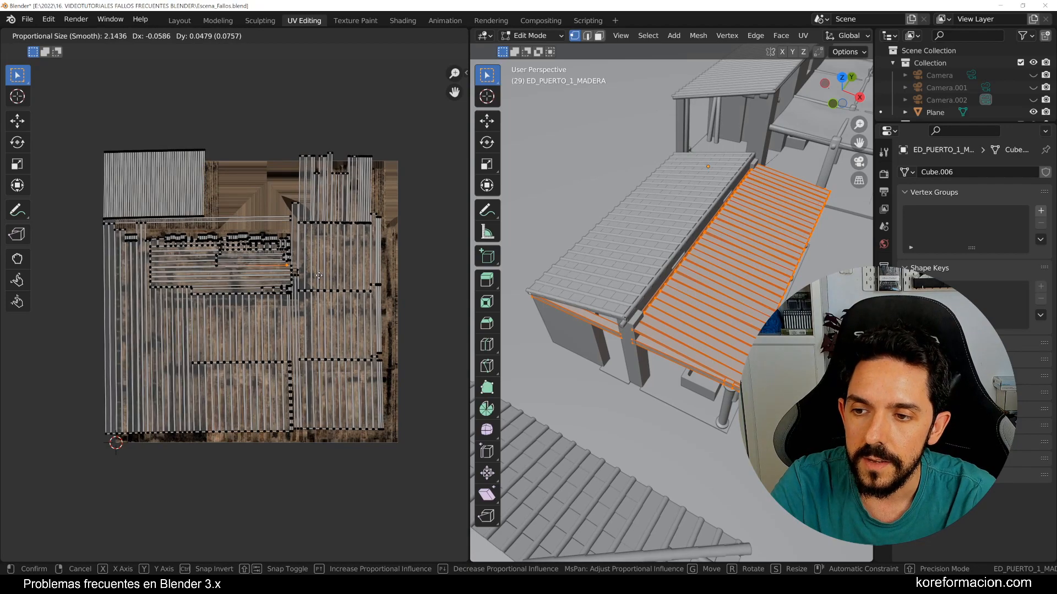
scroll(320, 276, up, 2)
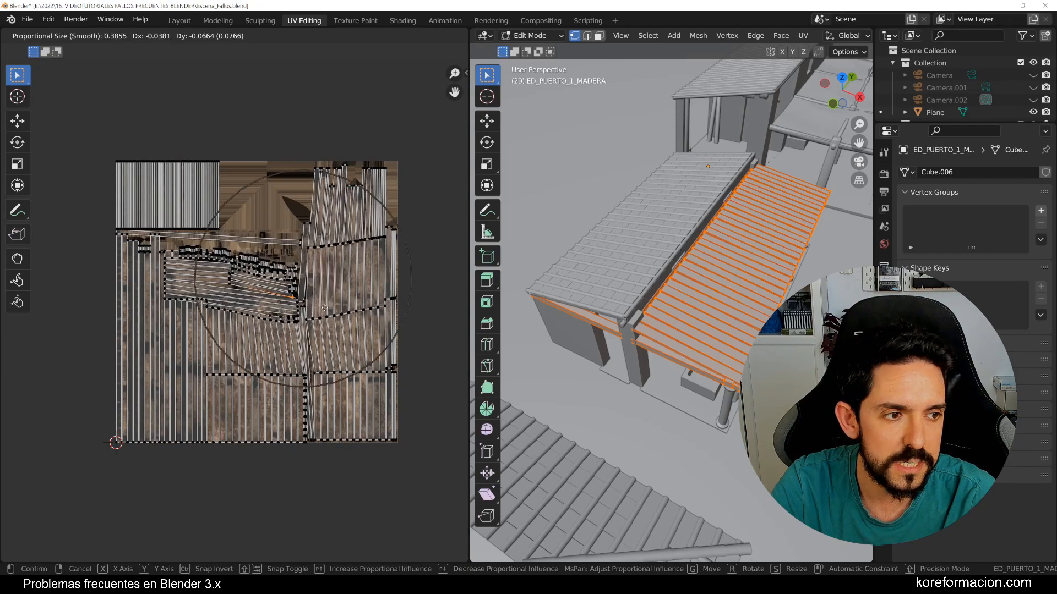
scroll(323, 280, up, 5)
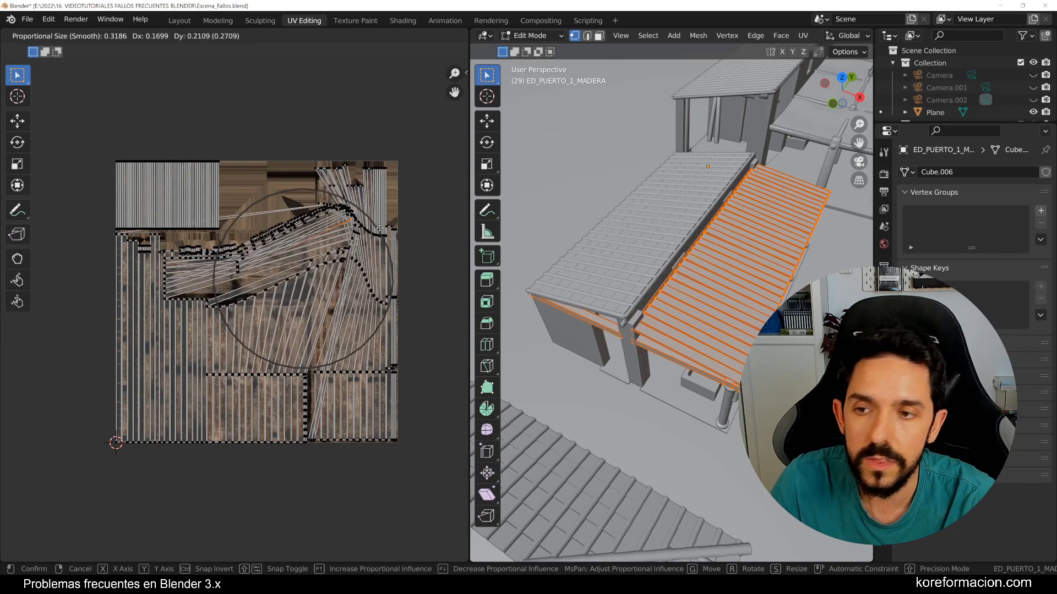
scroll(347, 283, up, 3)
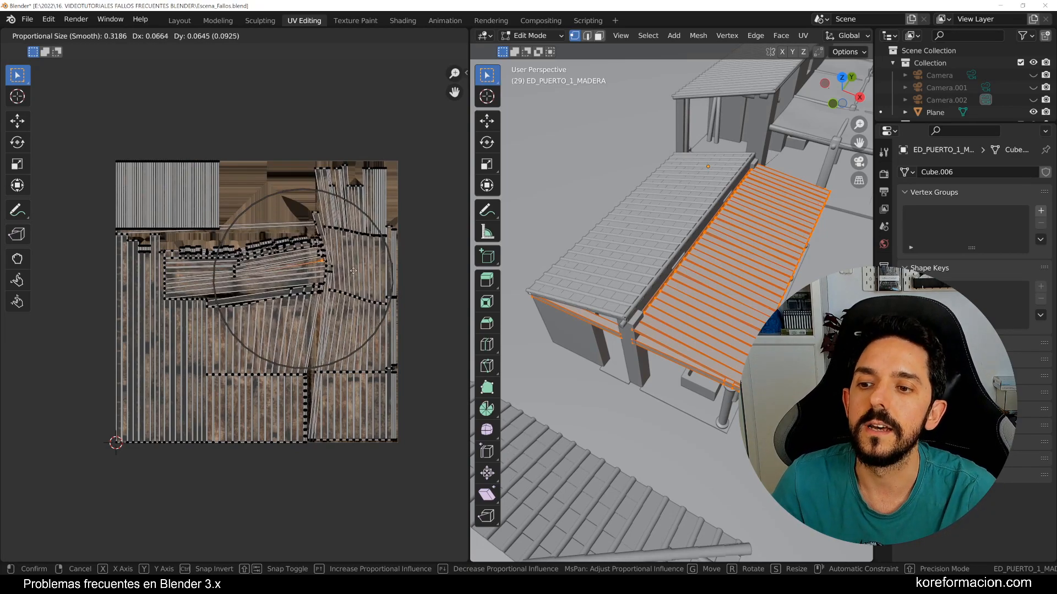
scroll(357, 267, down, 6)
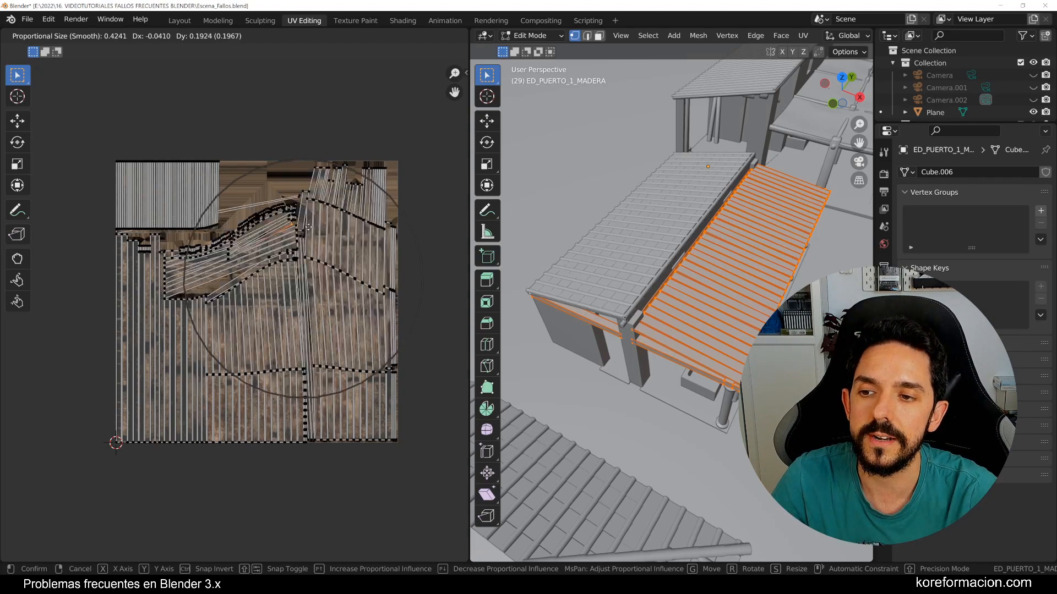
scroll(382, 254, down, 4)
scroll(382, 256, up, 9)
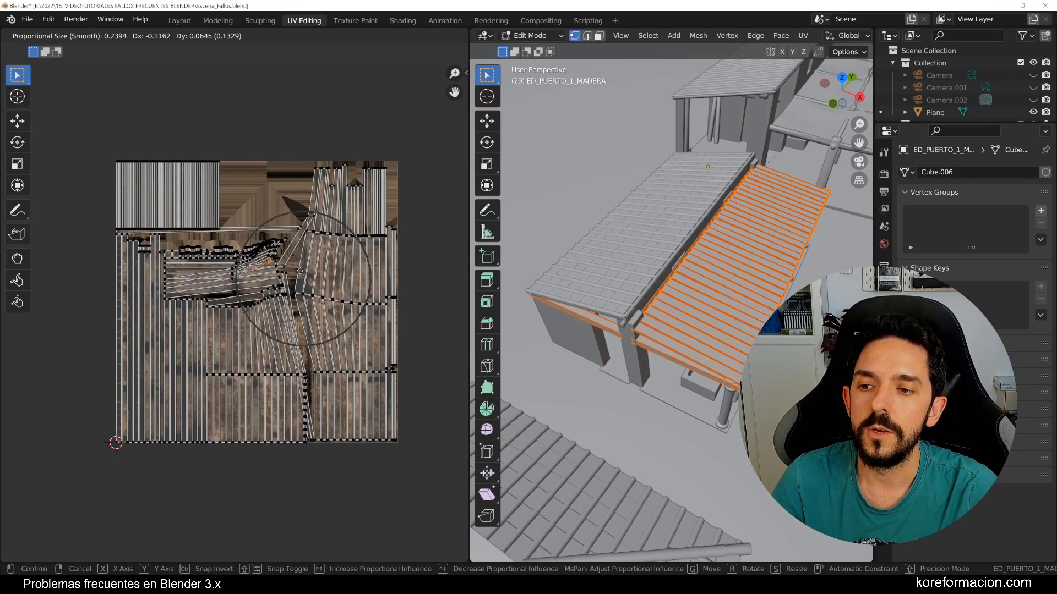
right_click(332, 258)
- Turn on snapping in the UV editor and switch it off again
scroll(335, 255, up, 5)
scroll(347, 242, down, 4)
middle_drag(366, 233, 358, 274)
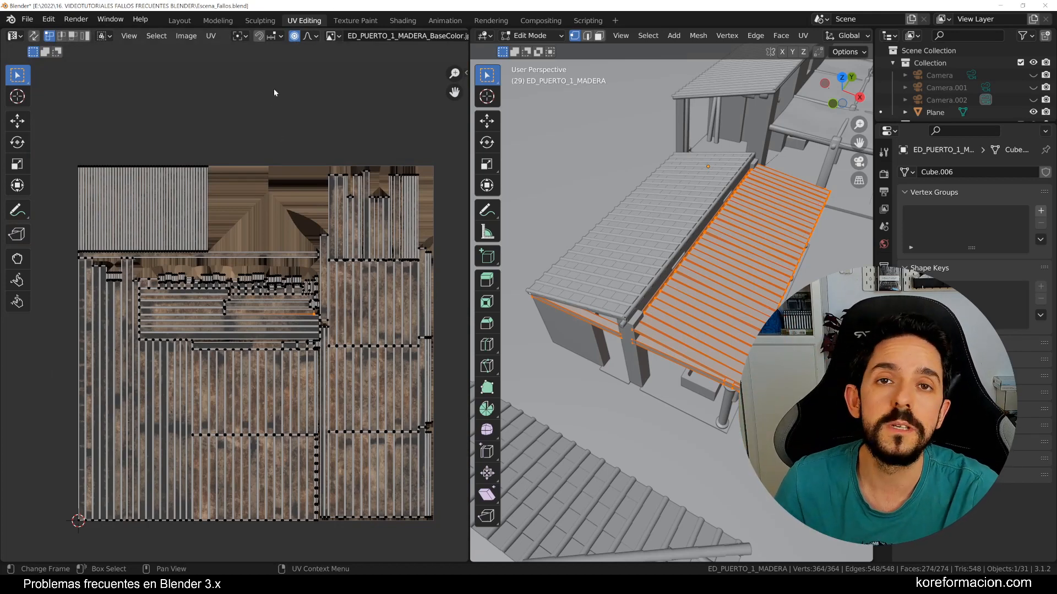
click(258, 36)
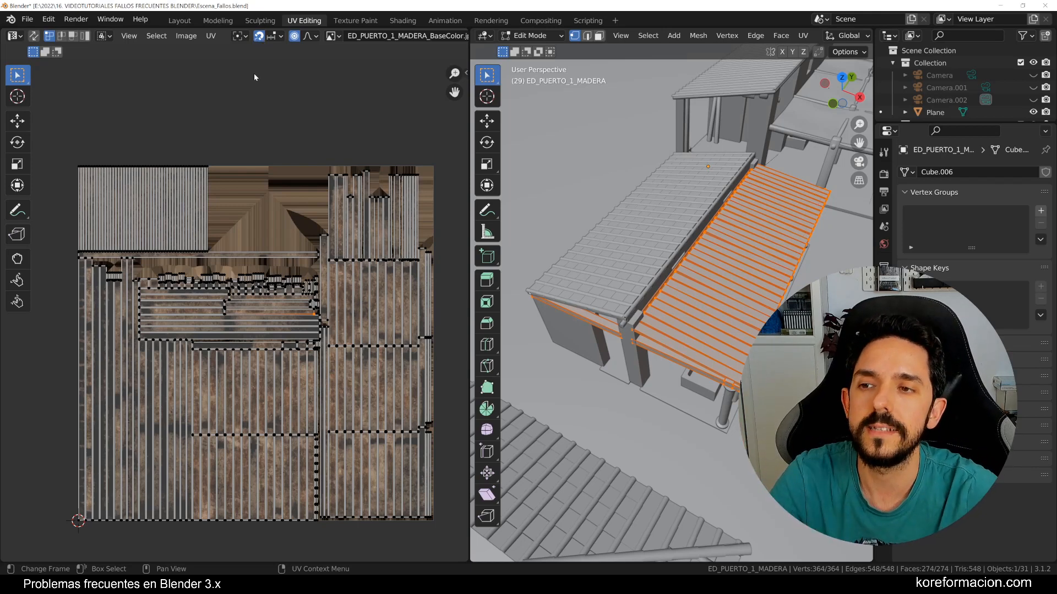
click(259, 36)
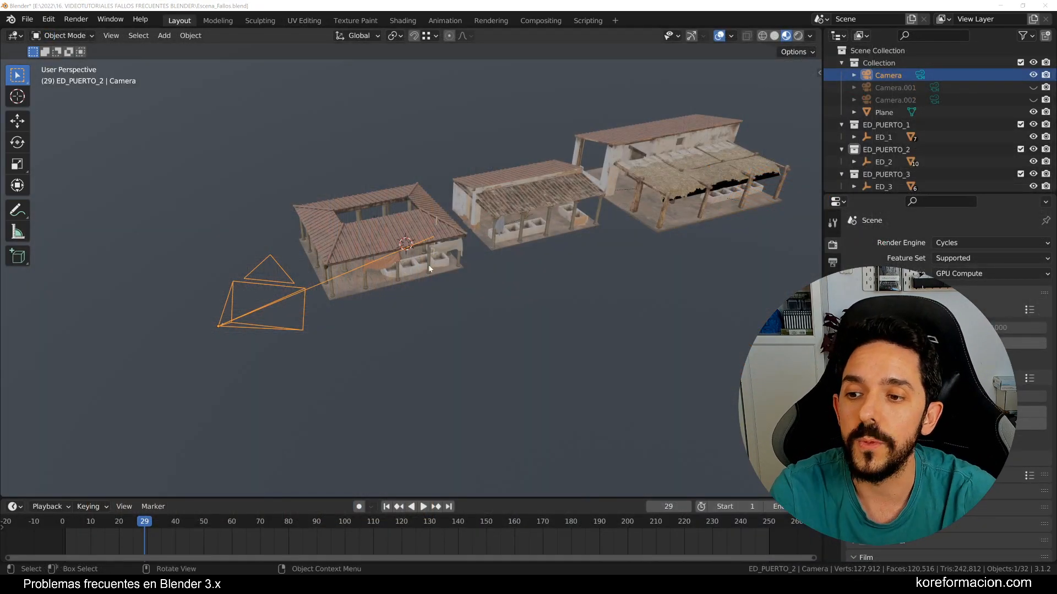
- Look through the scene's current active camera, and return to the free perspective view
mouse_move(289, 271)
middle_down()
mouse_move(280, 275)
mouse_move(288, 271)
middle_up()
click(111, 35)
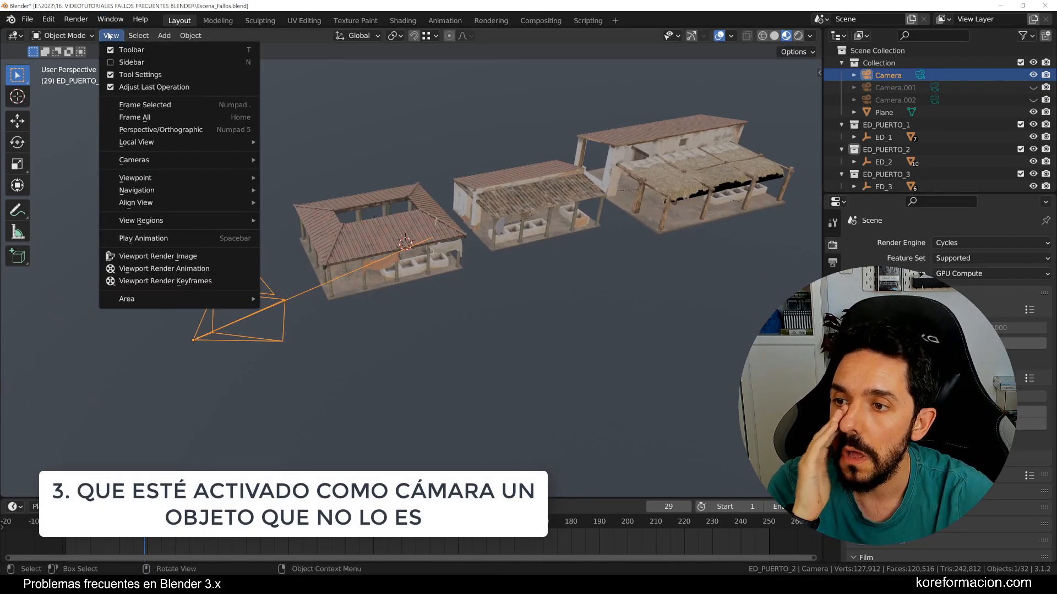
mouse_move(175, 165)
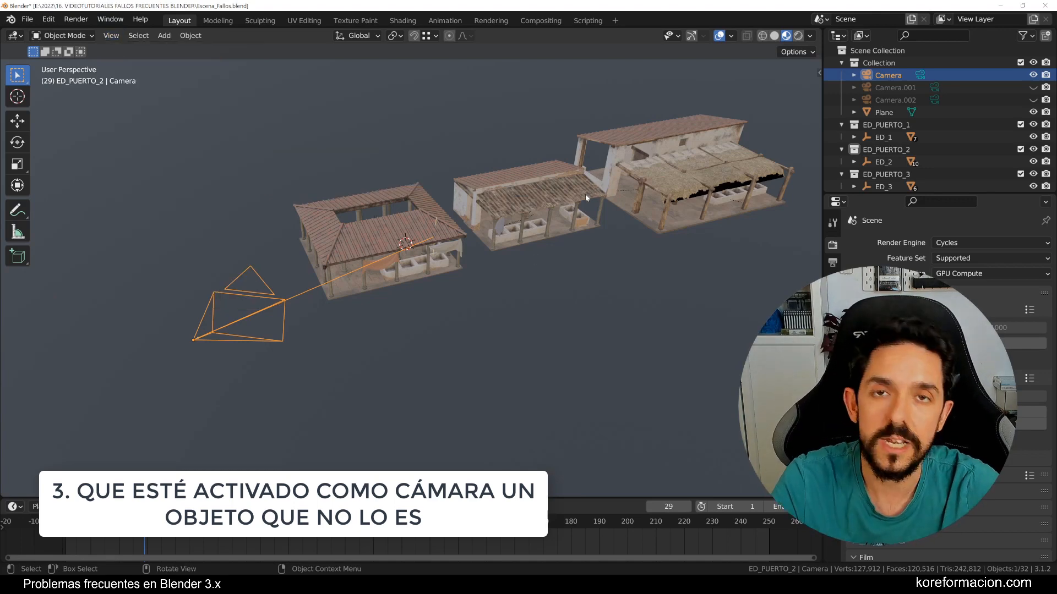
key(ctrl+KP_0)
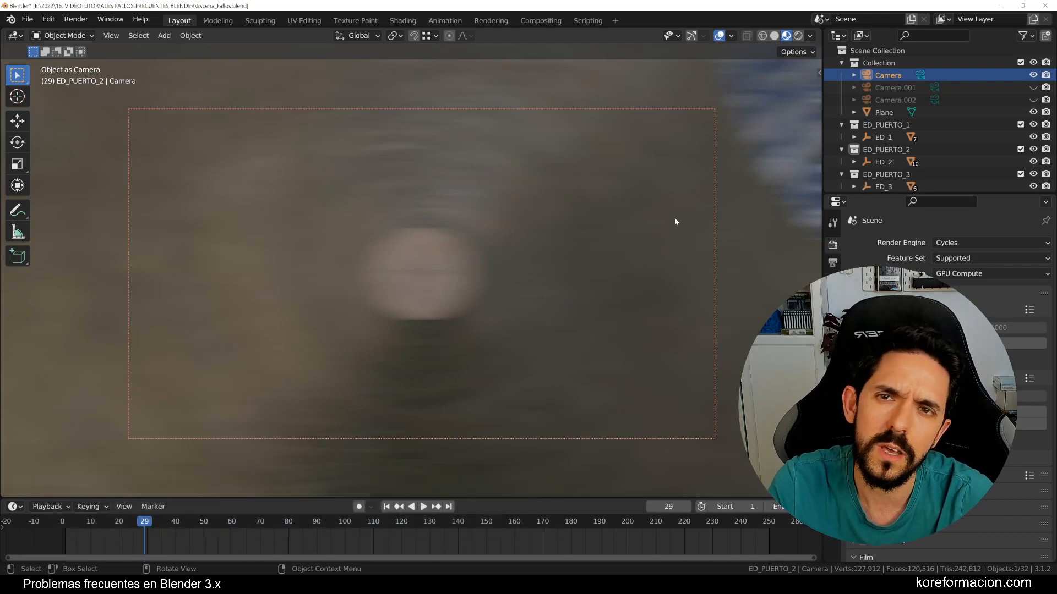
middle_drag(666, 205, 562, 190)
scroll(561, 191, down, 2)
scroll(376, 280, up, 2)
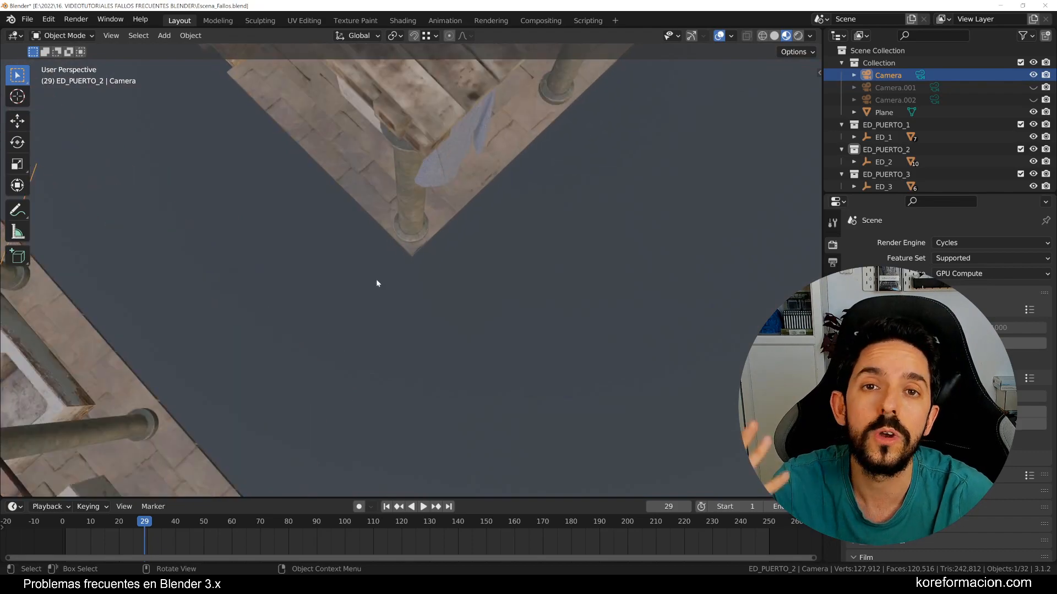
- Select the ED_PUERTO_1_COLUMNAS columns and view the scene through them as the active camera
scroll(399, 289, down, 3)
middle_drag(406, 294, 389, 226)
click(357, 232)
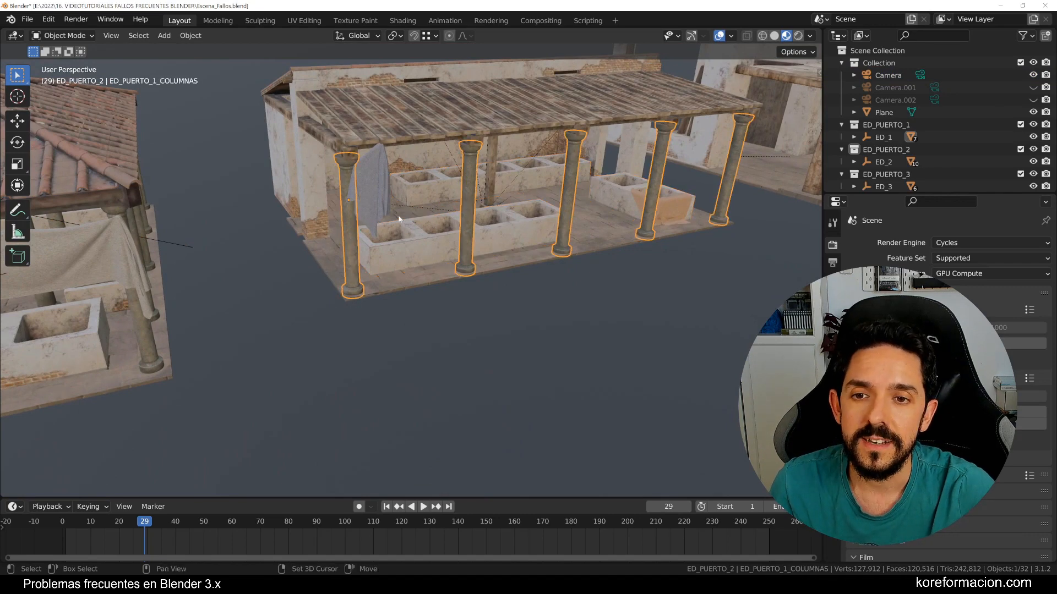
middle_drag(357, 235, 360, 283)
scroll(360, 283, up, 3)
scroll(360, 286, down, 10)
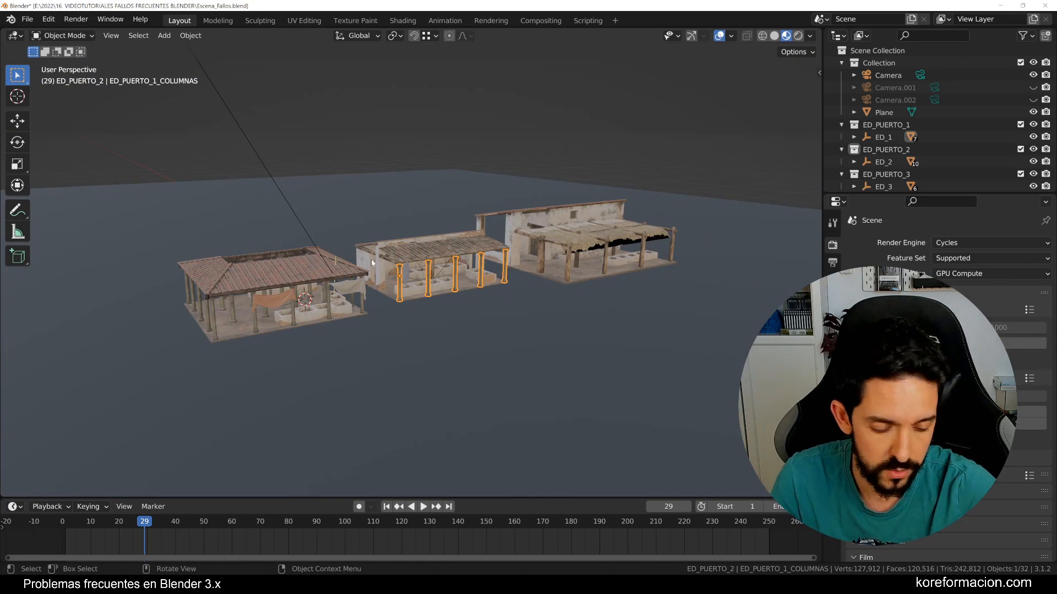
scroll(372, 263, up, 4)
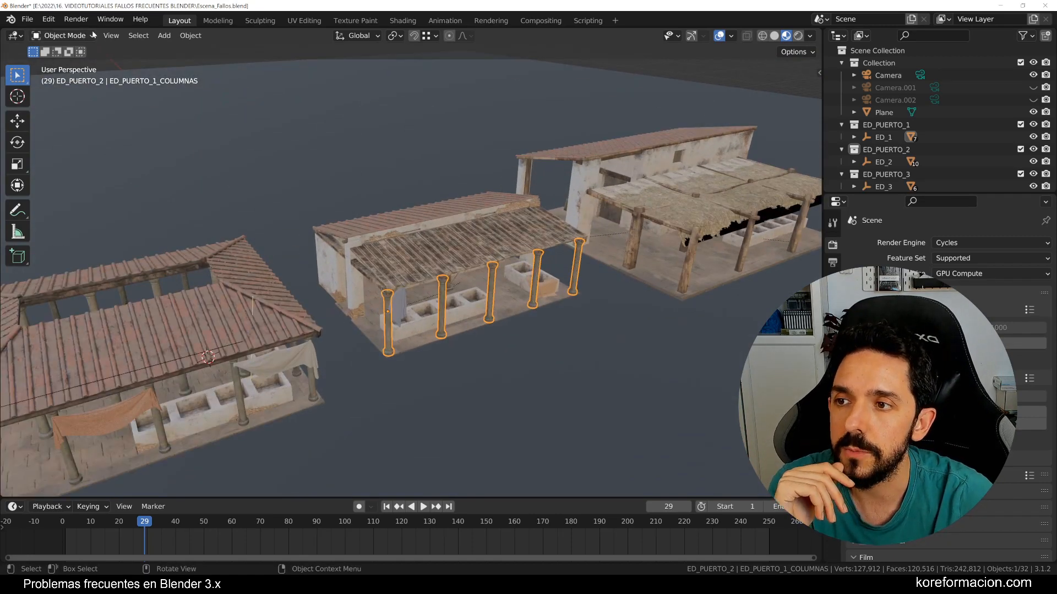
click(111, 35)
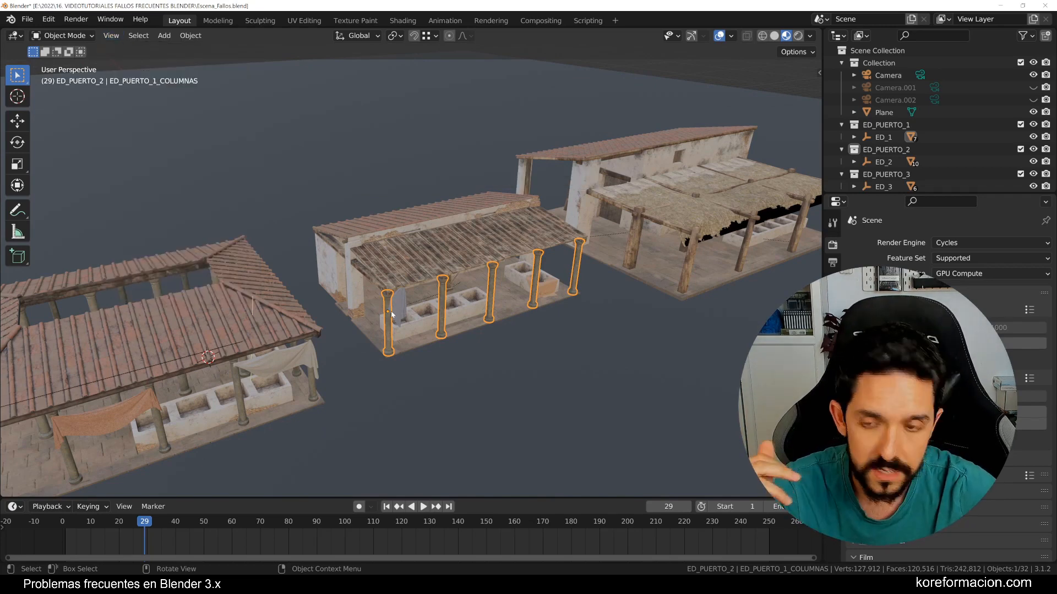
key(ctrl+KP_0)
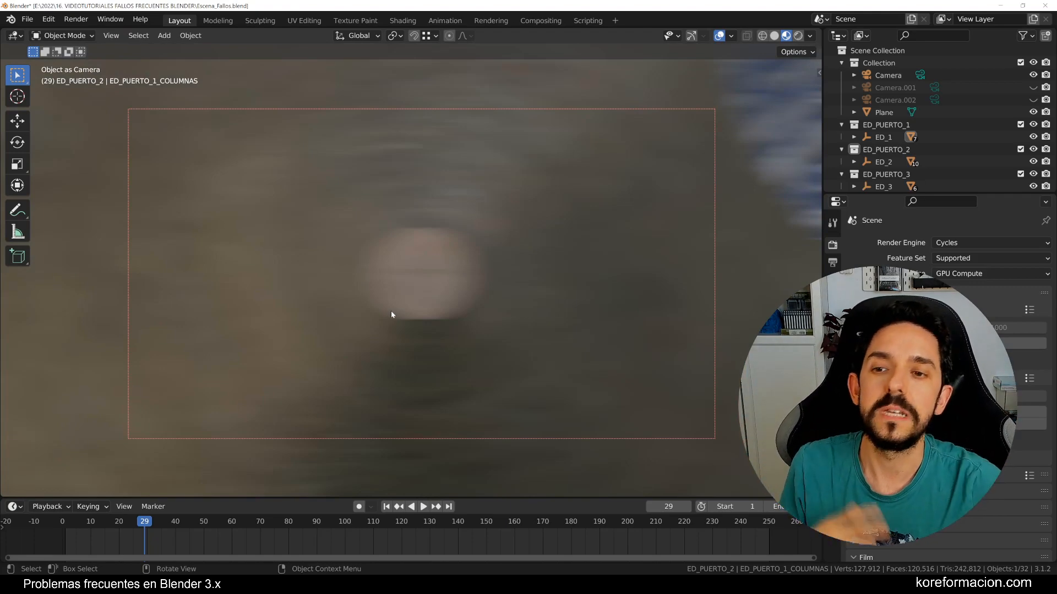
- Select the Camera object near the buildings and set it as the scene's active camera
middle_drag(393, 300, 463, 255)
scroll(358, 264, down, 10)
scroll(458, 256, up, 2)
click(203, 260)
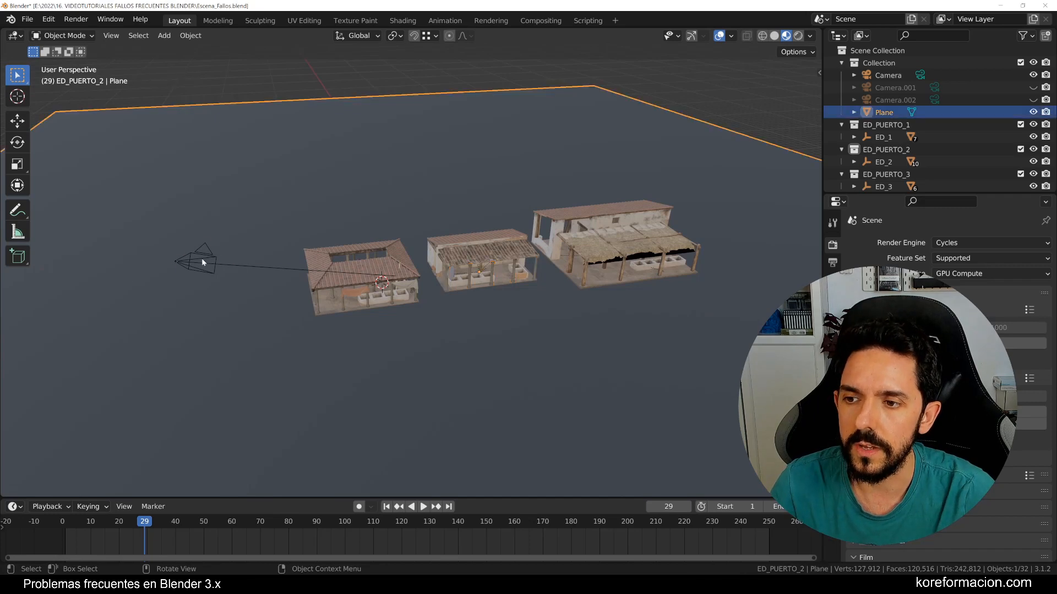
click(202, 259)
middle_drag(344, 214, 352, 190)
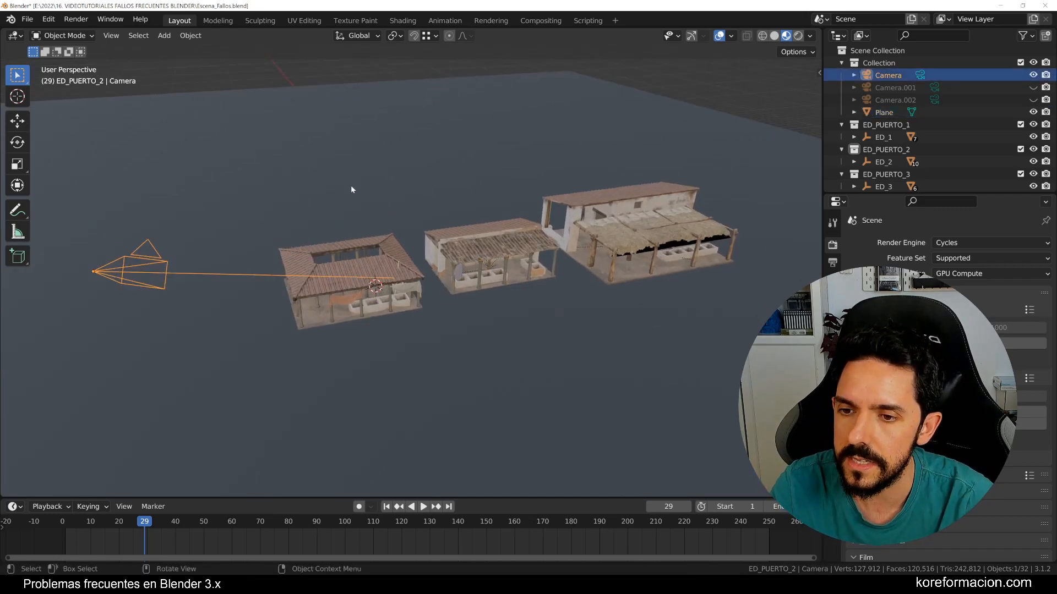
click(112, 35)
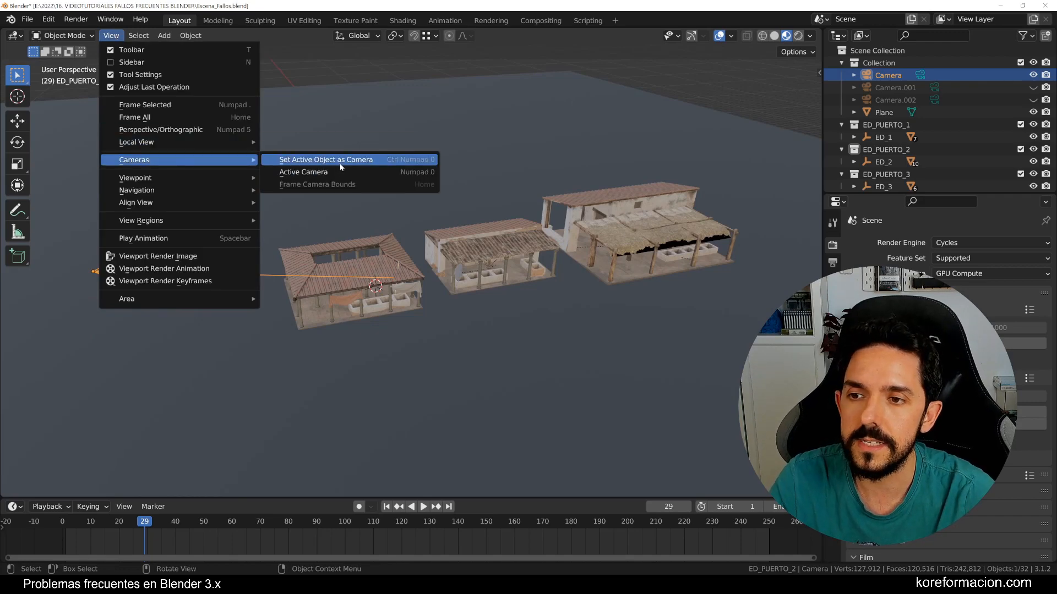
click(346, 161)
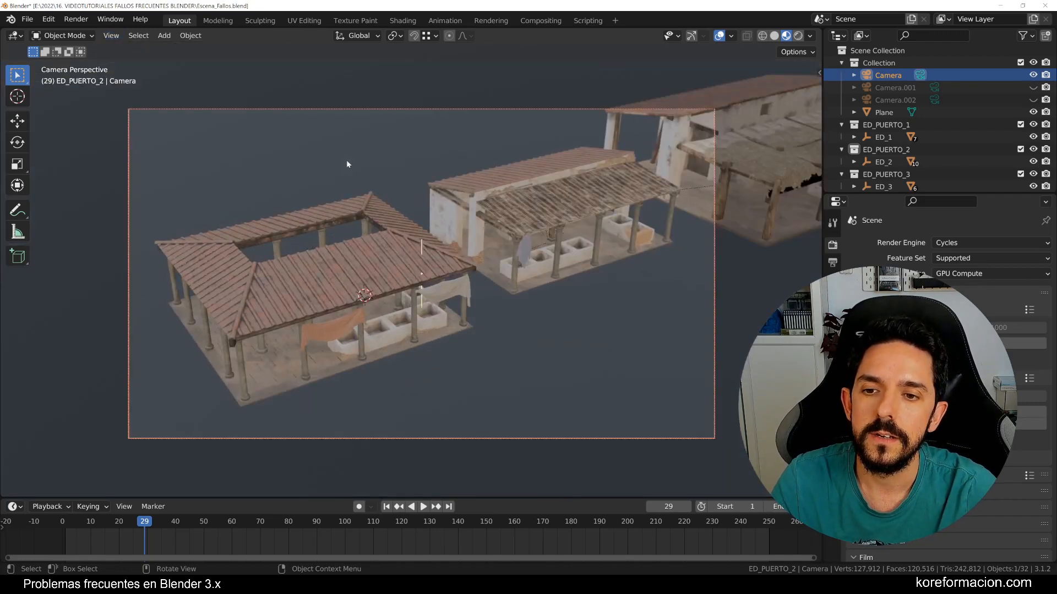
- Reframe the camera's view of the buildings with walk navigation
scroll(756, 238, up, 2)
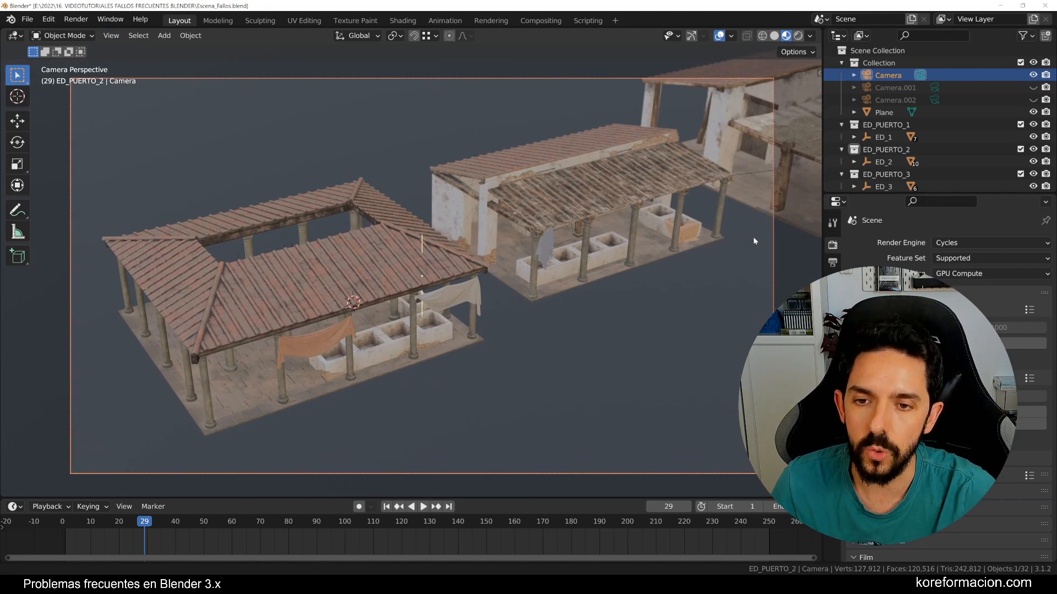
key(shift+grave)
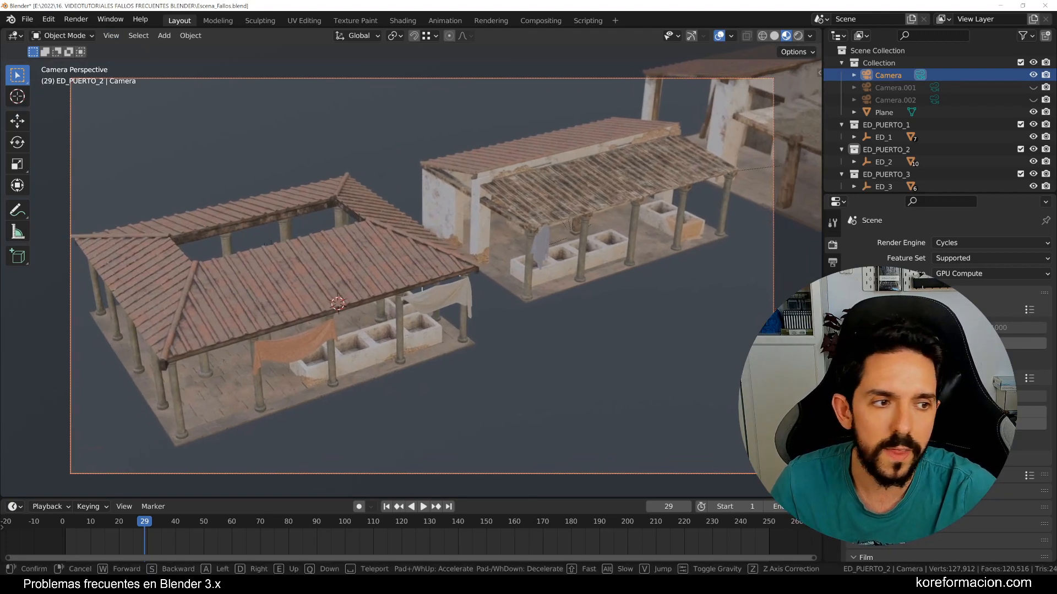
click(410, 270)
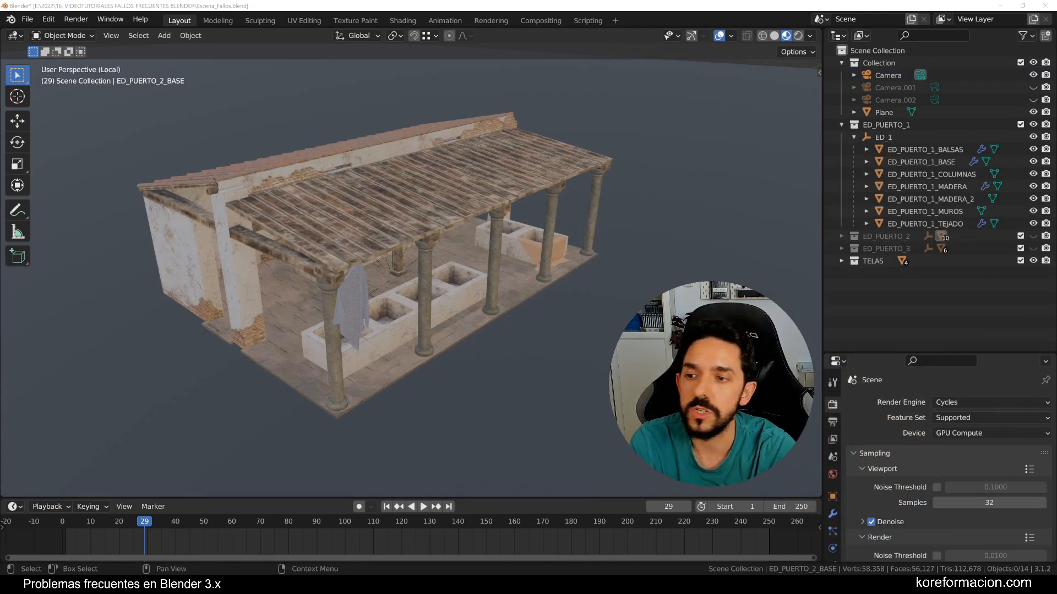
- Inspect the isolated ED_PUERTO_1 building in local view, selecting all its objects and deselecting them again
click(441, 199)
mouse_move(586, 248)
middle_down()
mouse_move(572, 240)
mouse_move(573, 255)
middle_up()
scroll(572, 242, down, 1)
scroll(573, 253, up, 1)
key(a)
key(alt+a)
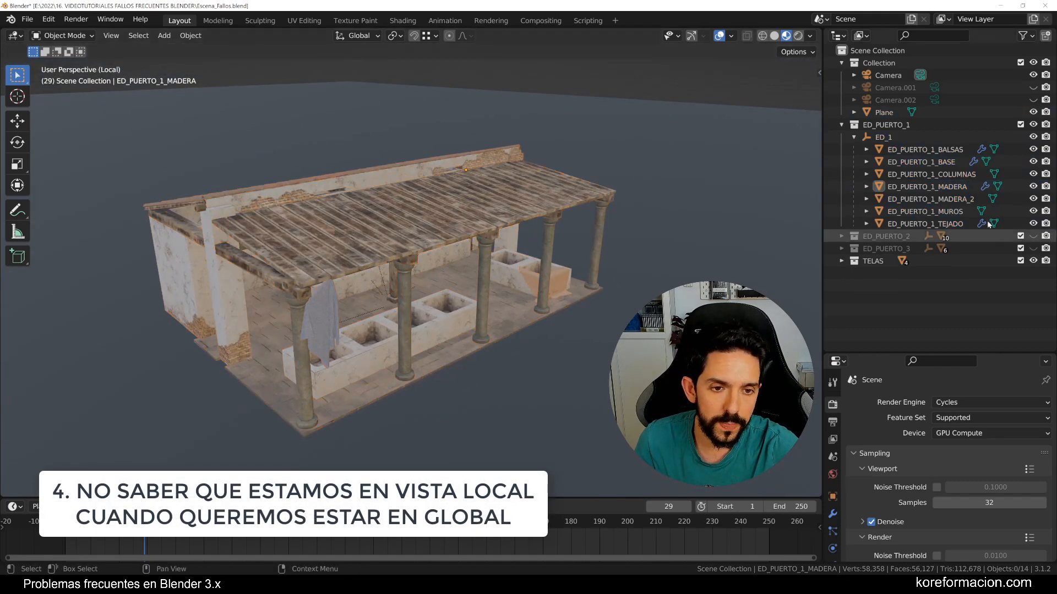
- Unhide the ED_PUERTO_2 and ED_PUERTO_3 collections, and collapse the ED_PUERTO_1 and ED_PUERTO_2 hierarchies in the outliner
click(1033, 236)
click(1033, 249)
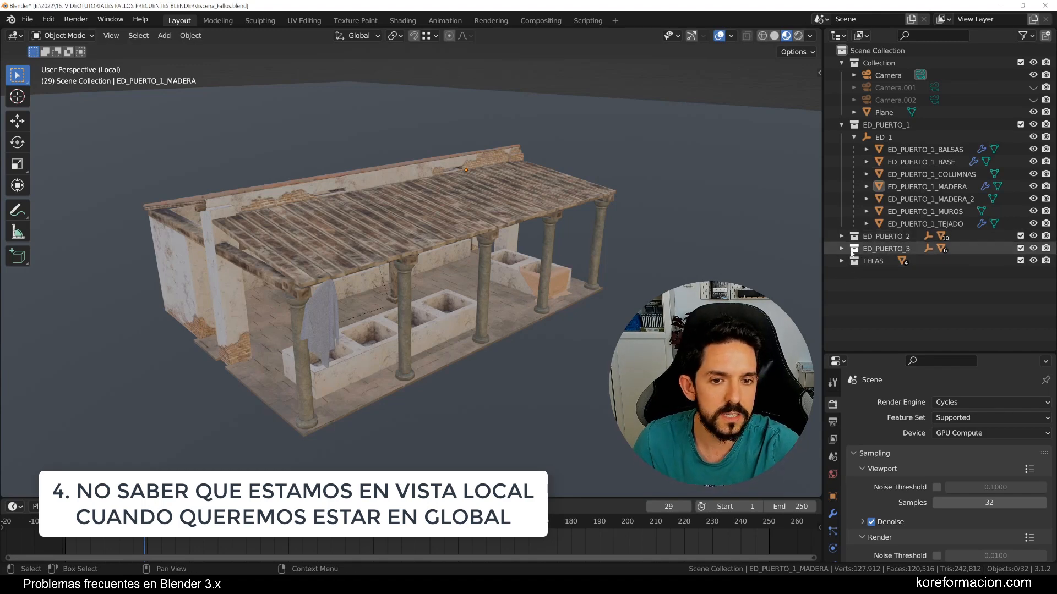
click(842, 236)
scroll(843, 251, down, 2)
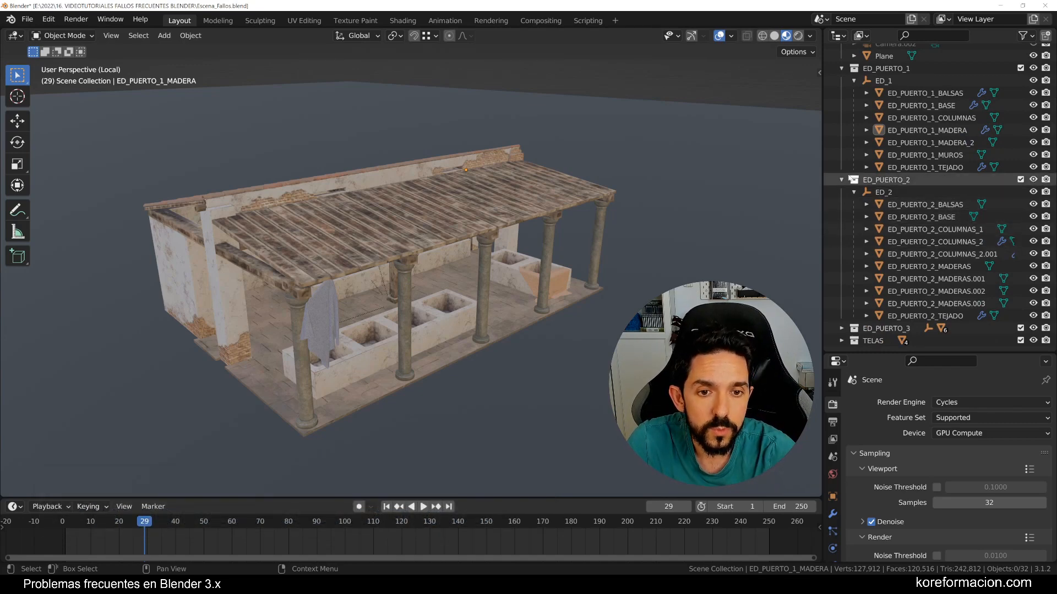
scroll(550, 286, down, 4)
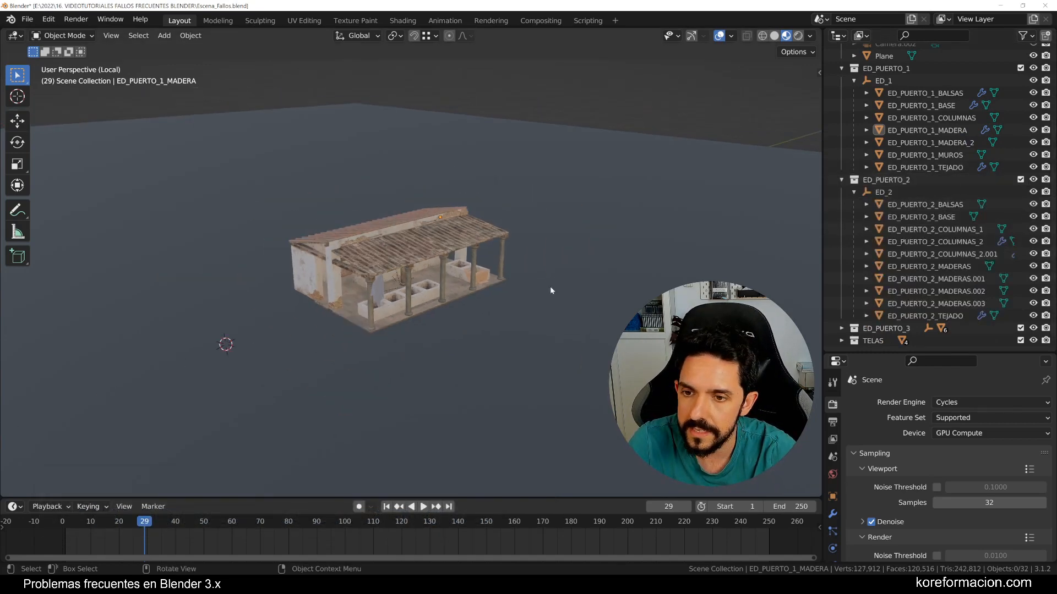
click(840, 180)
click(840, 130)
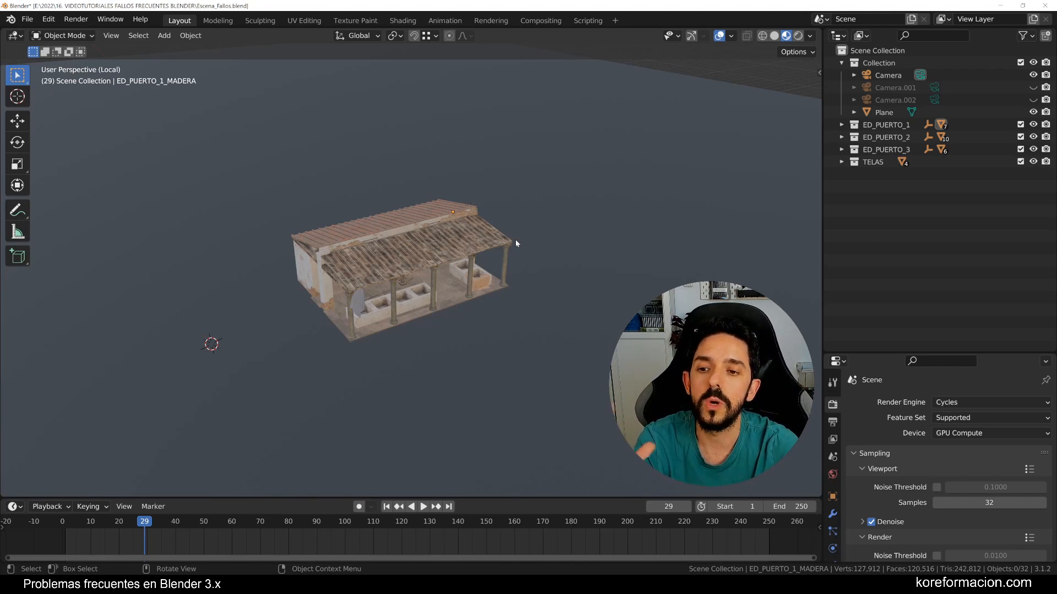
- Exit local view to bring the whole scene with all three buildings back into the viewport
click(539, 173)
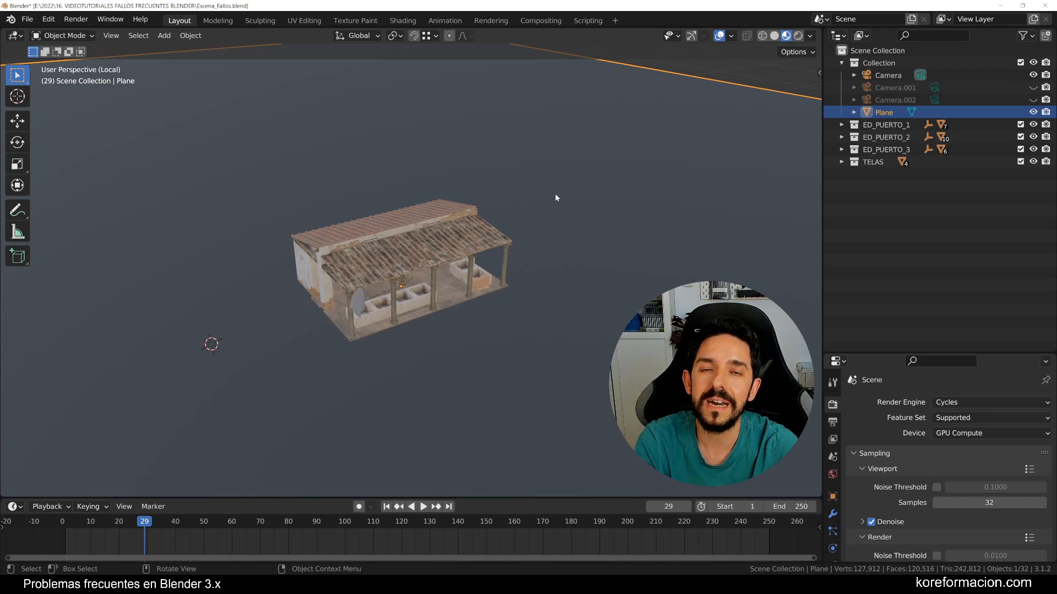
click(112, 36)
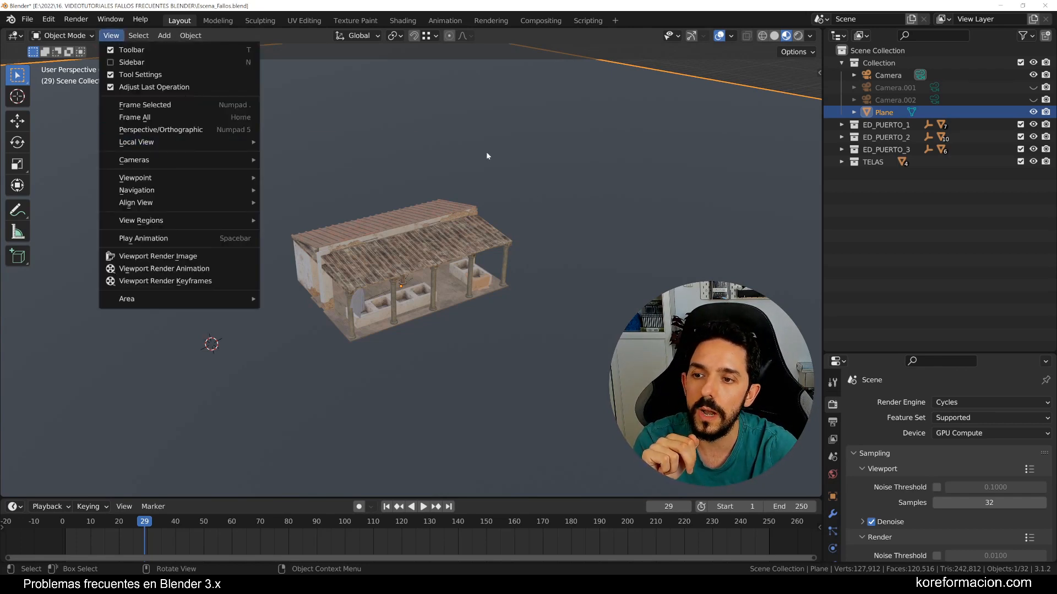
key(KP_Divide)
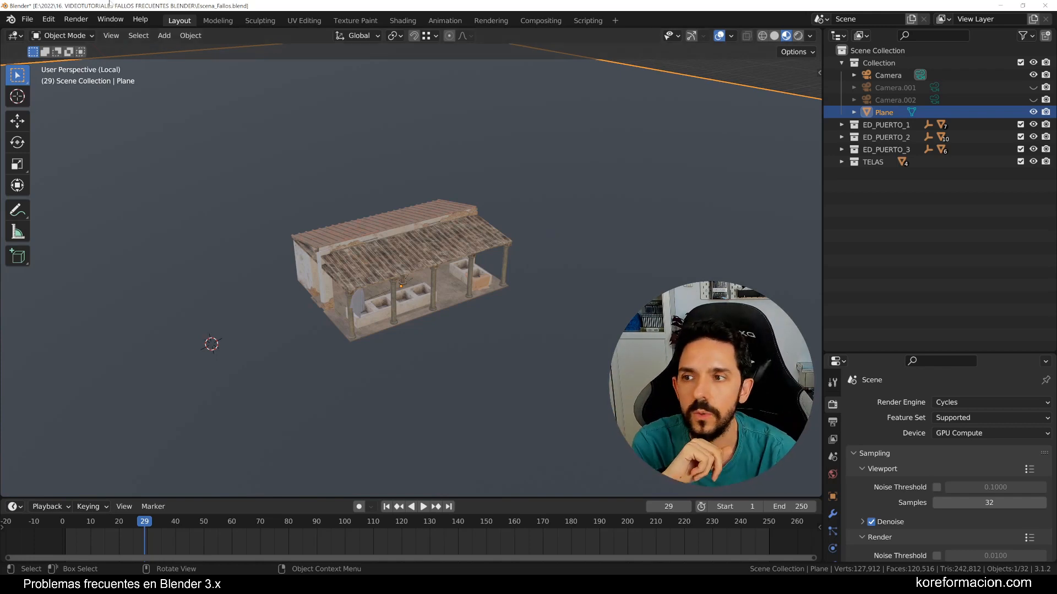
click(111, 35)
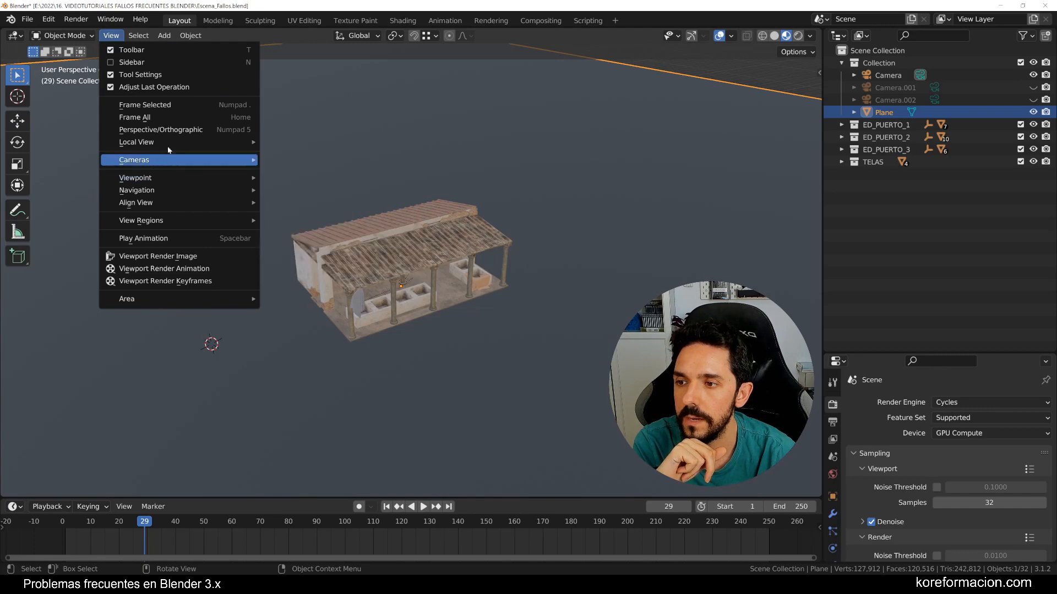
mouse_move(165, 142)
click(330, 142)
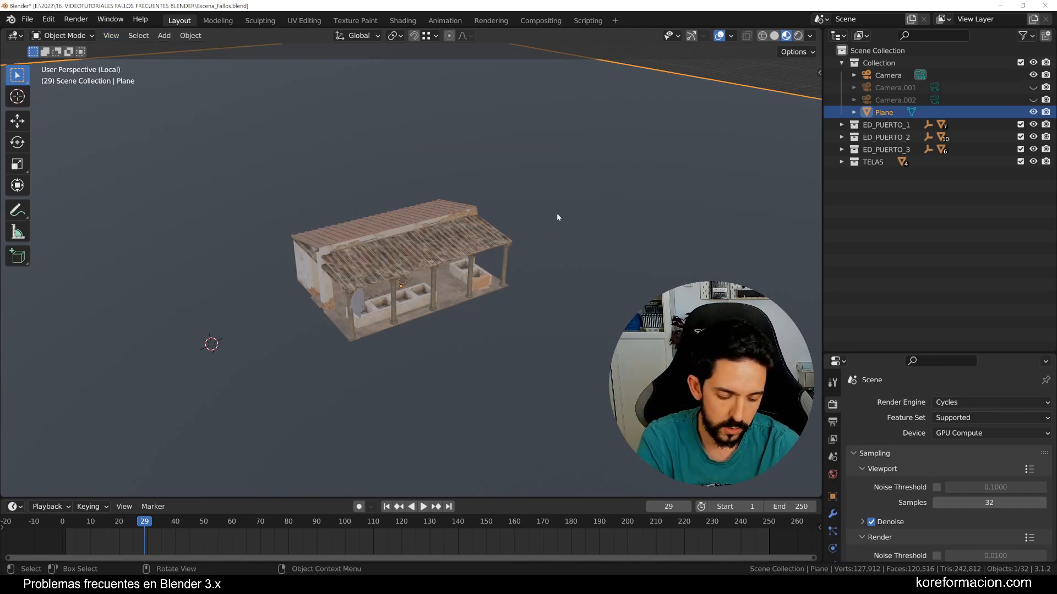
key(KP_Divide)
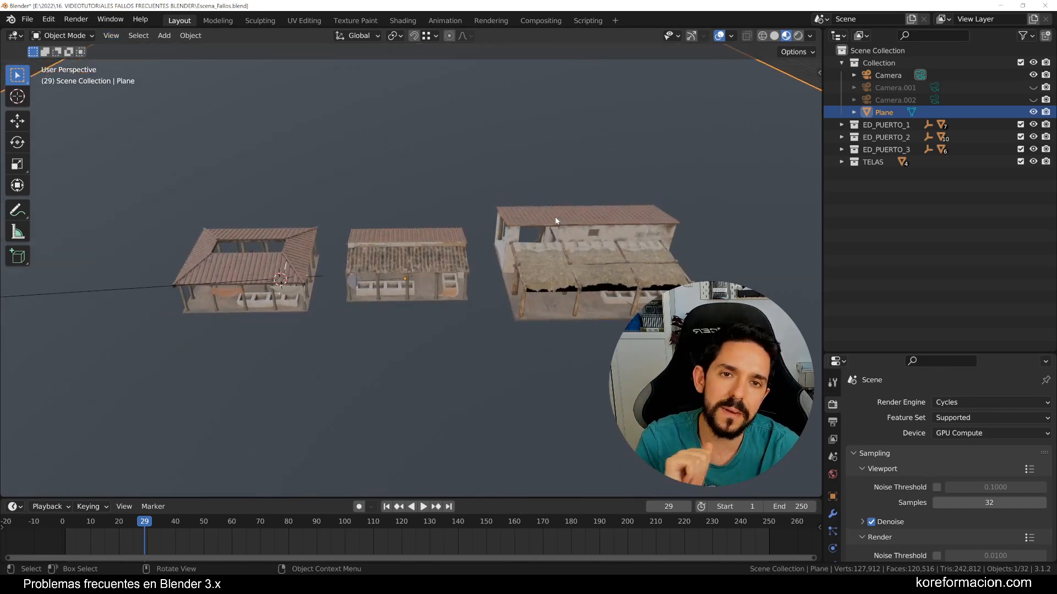
- Isolate the middle building's wooden roof, ED_PUERTO_1_MADERA, in local view and toggle back to the full scene
middle_drag(555, 218, 579, 254)
scroll(579, 259, up, 3)
click(429, 266)
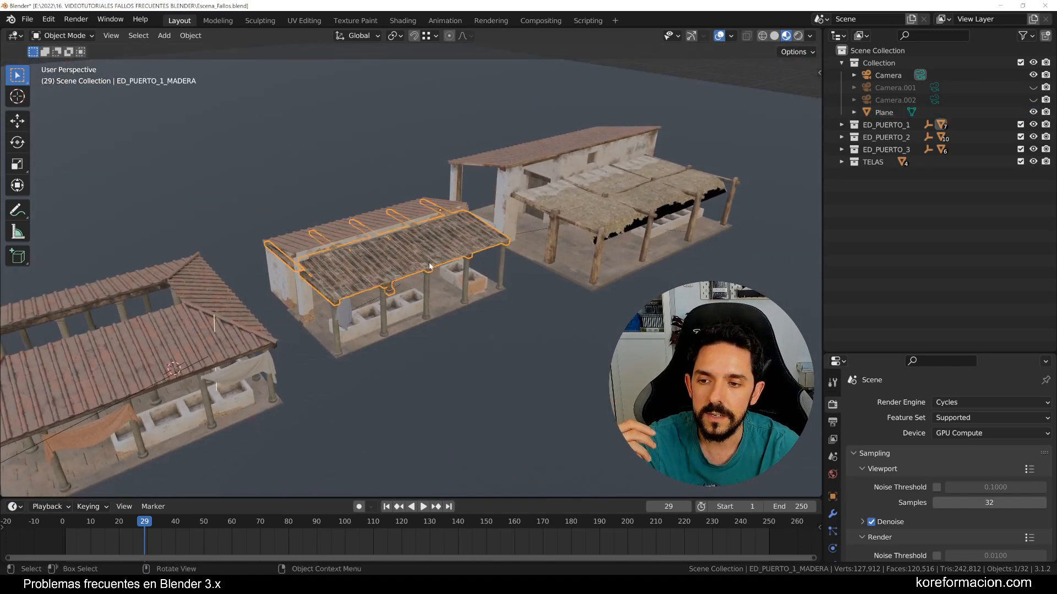
key(KP_Divide)
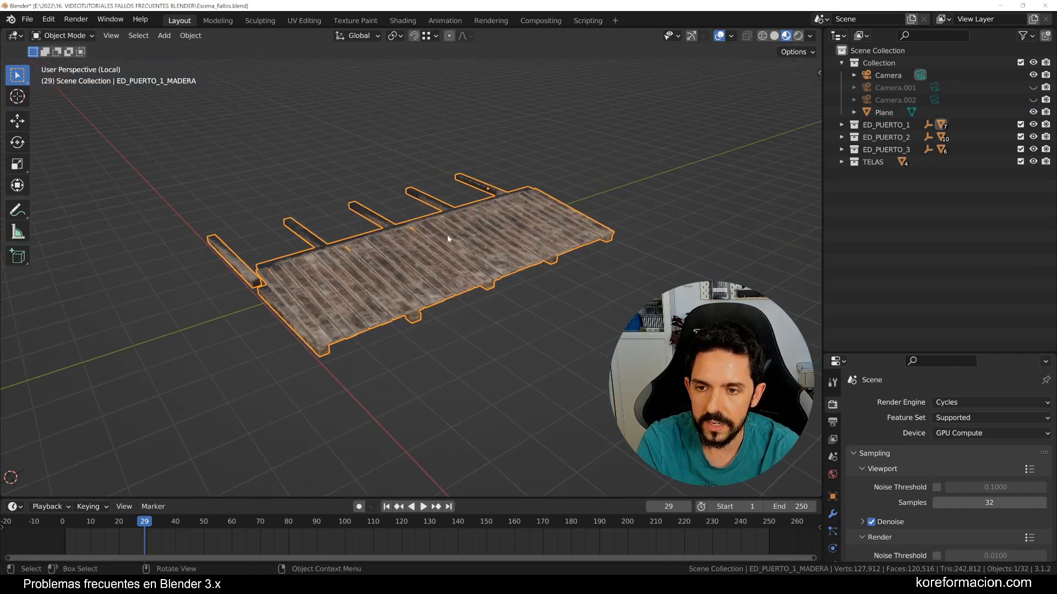
key(KP_Divide)
key(KP_Divide)
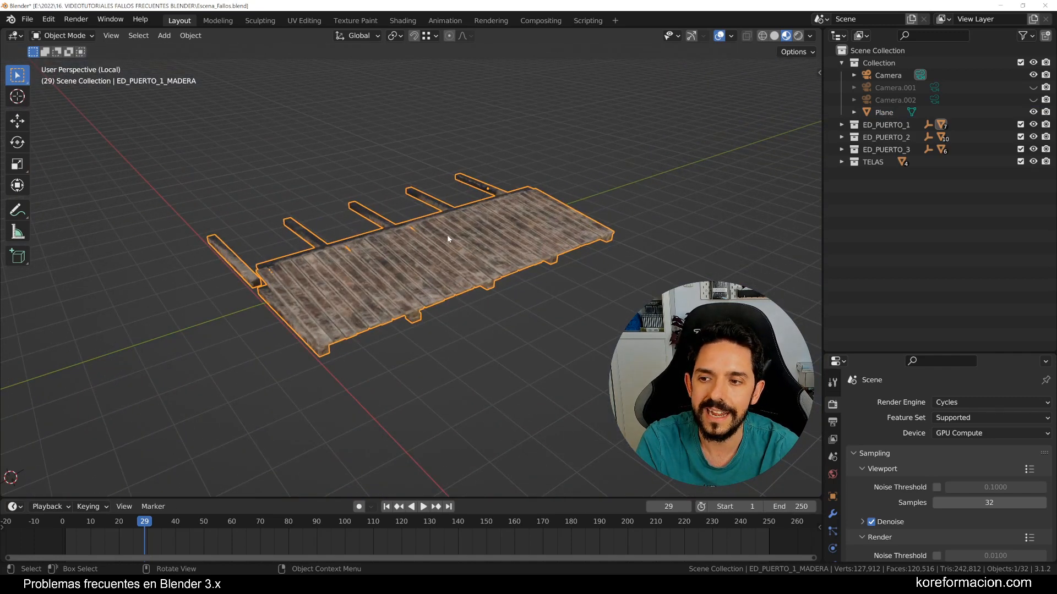
key(KP_Divide)
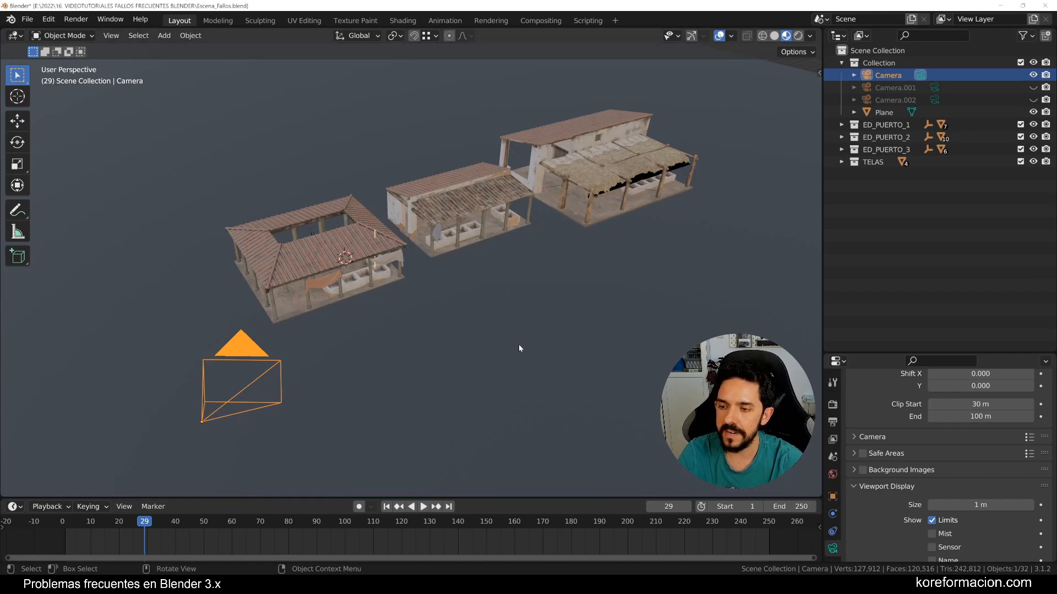
- Look through the active camera and select the Camera object by its frame
middle_drag(518, 345, 523, 332)
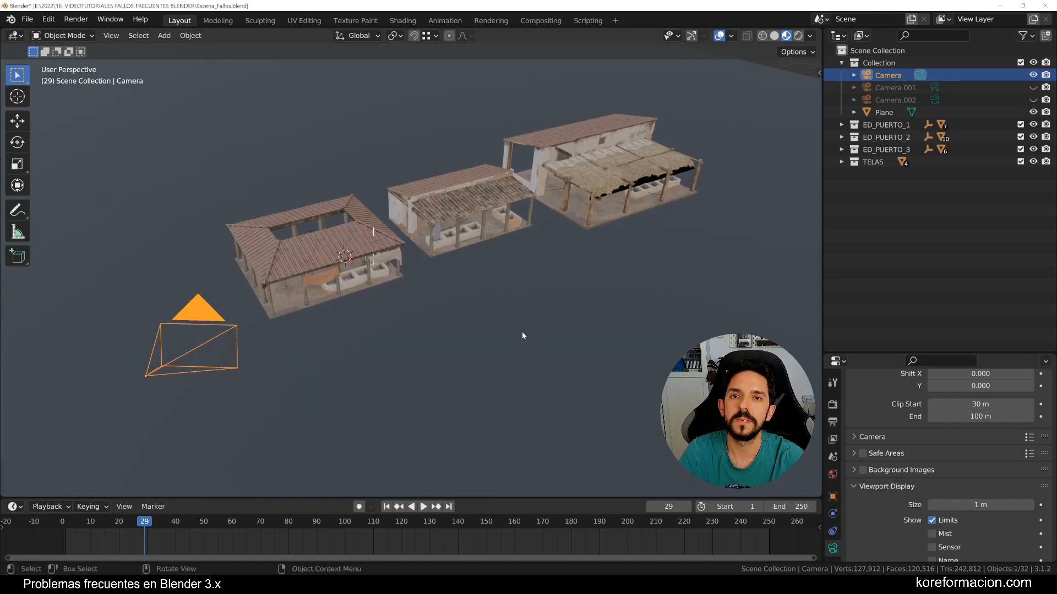
key(KP_0)
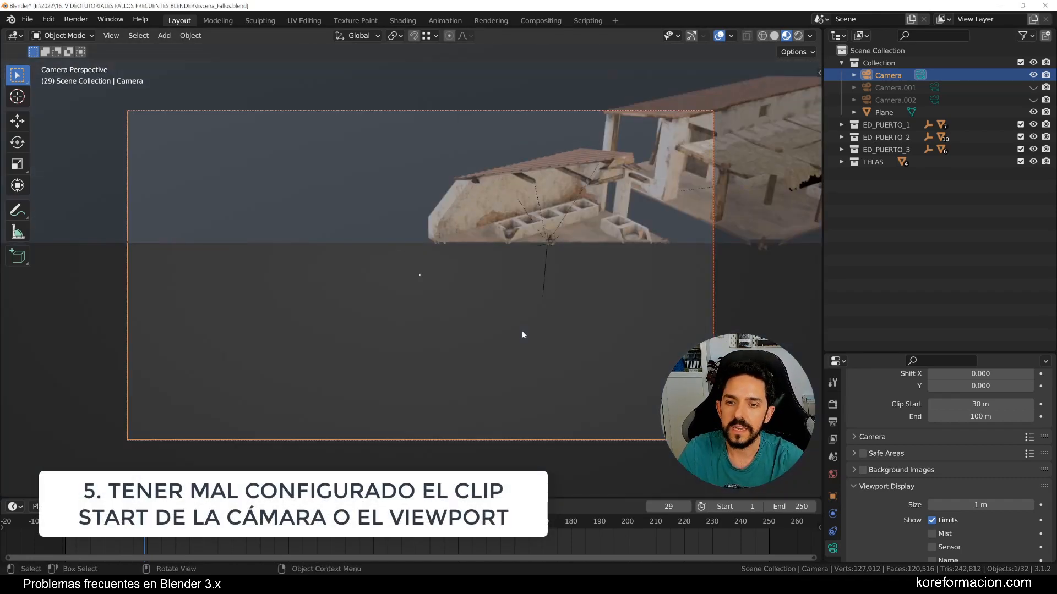
click(474, 108)
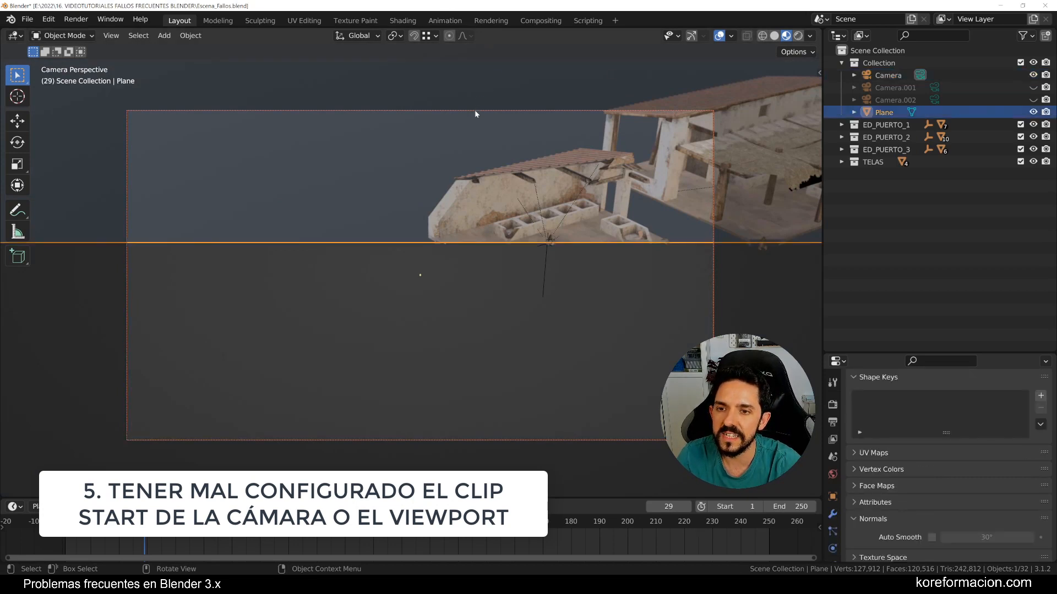
click(475, 110)
- Move the camera in toward the two farther buildings with walk navigation
key(shift+grave)
key(d)
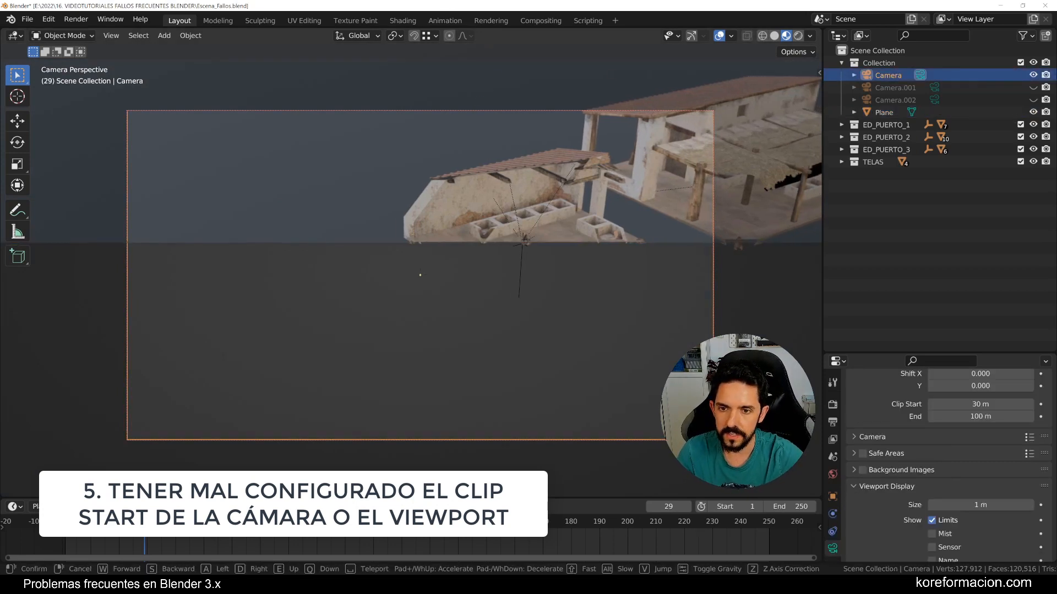
key(w)
key(s)
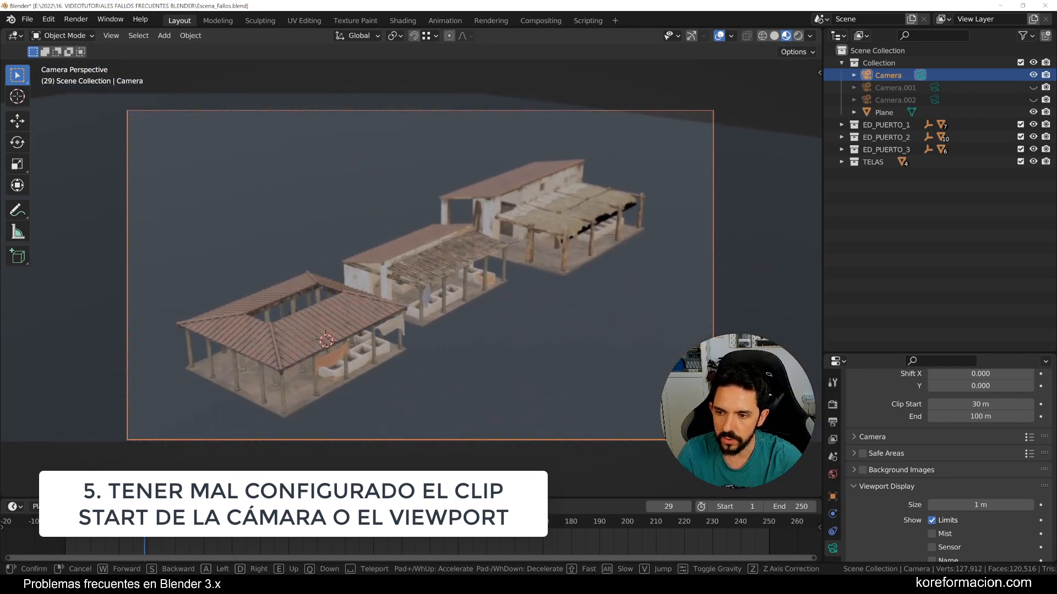
key(w)
key(s)
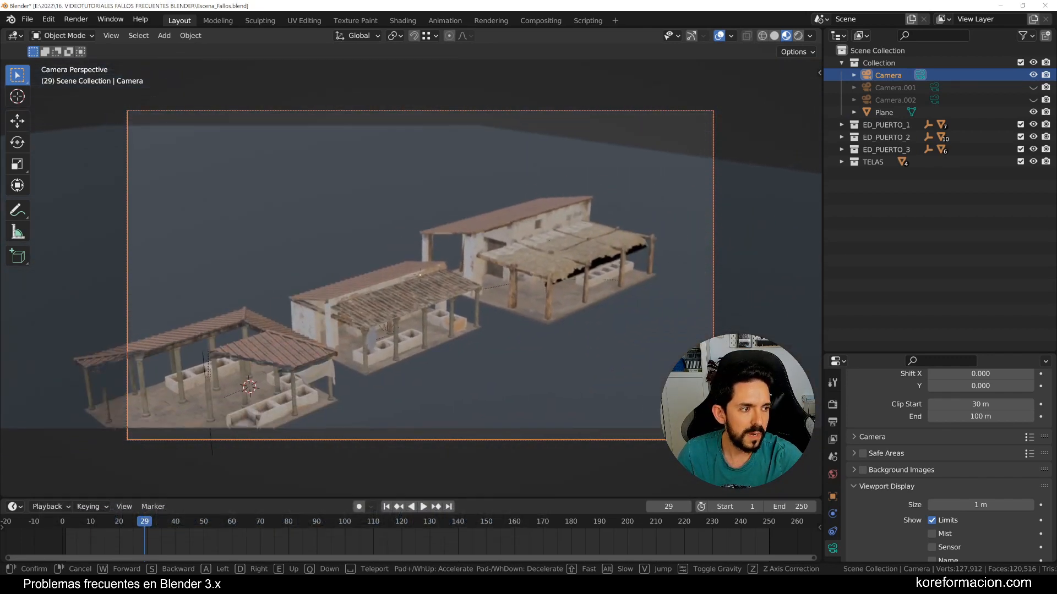
key(w)
key(w)
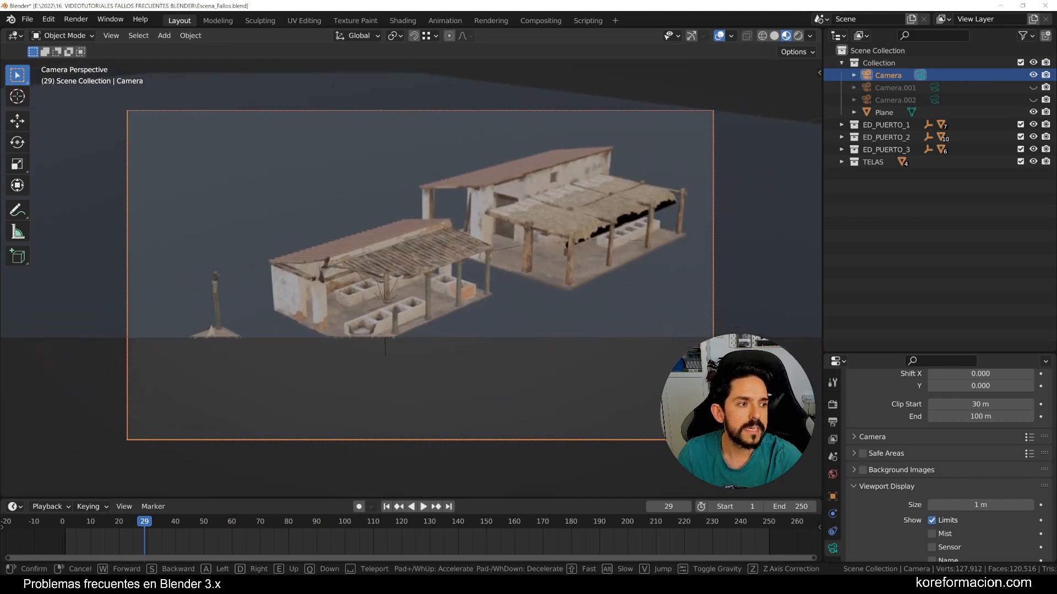
click(416, 264)
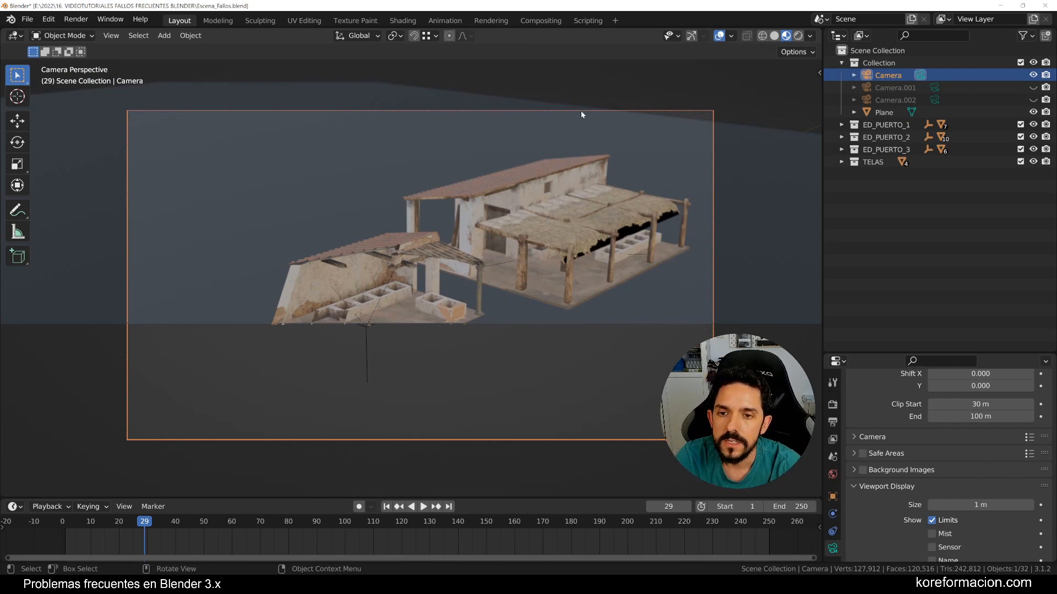
- Set the camera's Clip Start to 1 m in its enlarged lens settings
drag(901, 353, 900, 212)
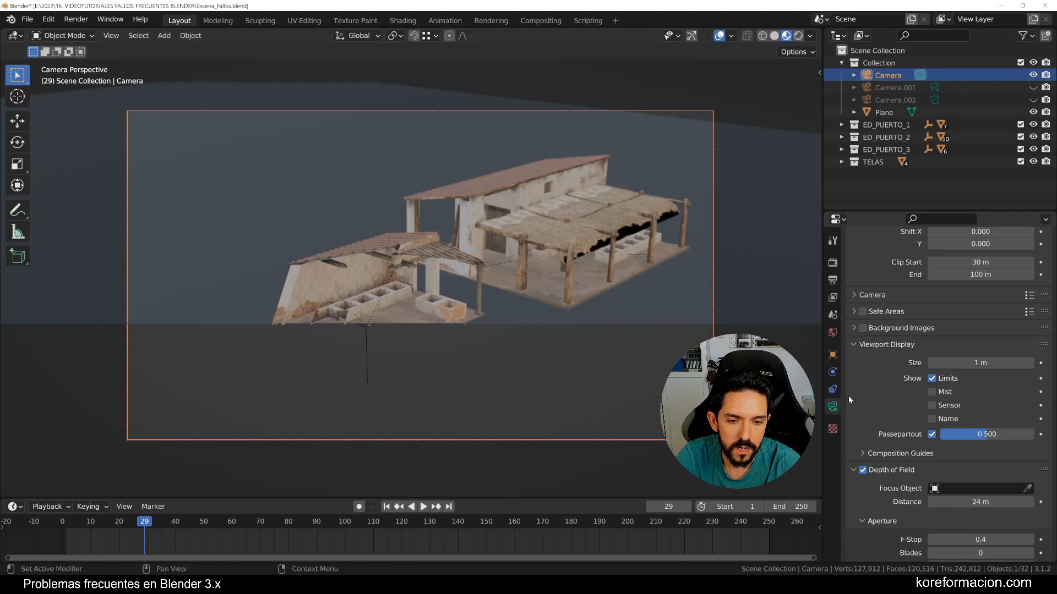
scroll(975, 322, up, 5)
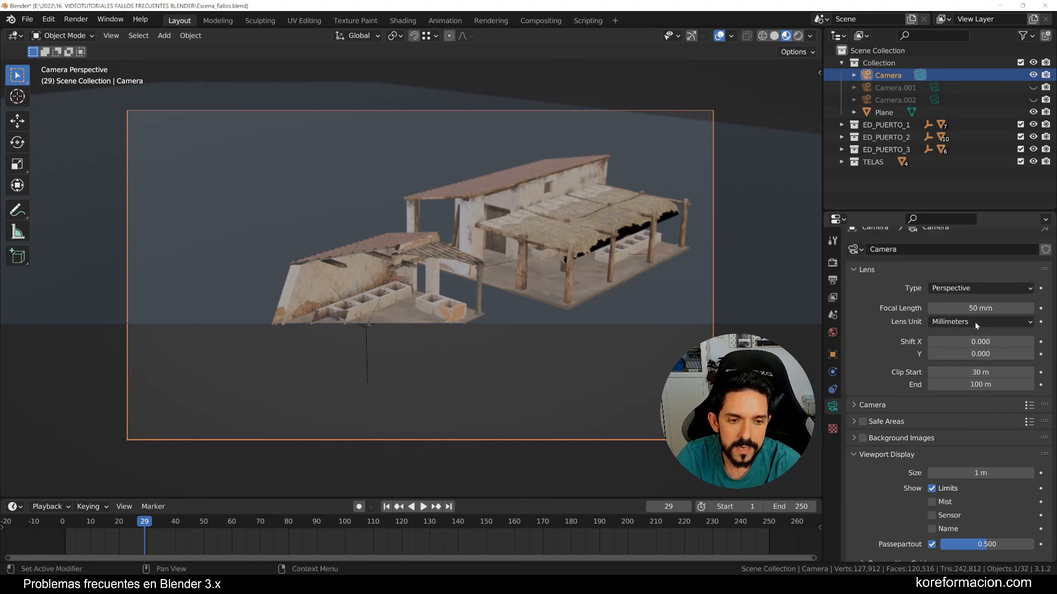
click(975, 373)
text(1)
key(Return)
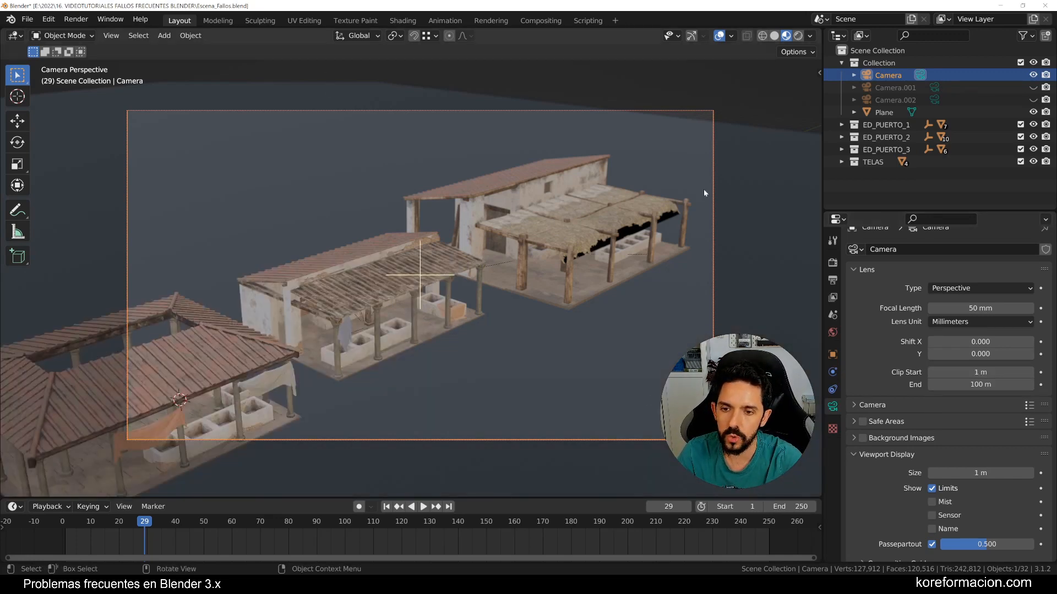
- Select the middle building's columns, frame them, and examine at close range how the viewport clips nearby geometry
middle_drag(536, 262, 488, 259)
scroll(488, 260, up, 6)
shift+middle_drag(335, 322, 411, 363)
click(366, 253)
click(385, 314)
key(KP_Decimal)
scroll(387, 312, up, 8)
scroll(411, 364, up, 4)
scroll(411, 363, up, 3)
scroll(408, 363, down, 6)
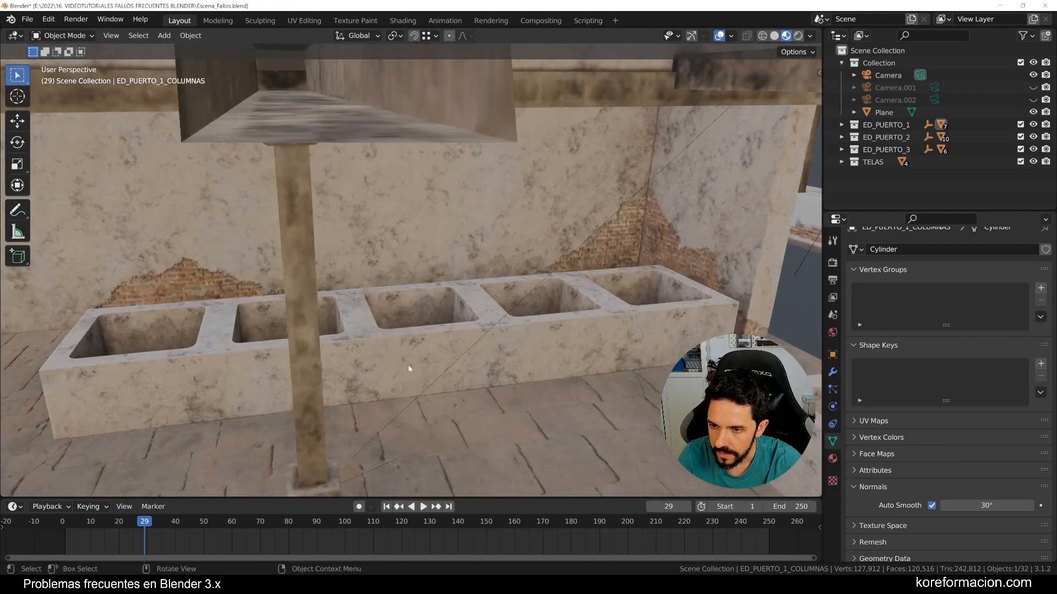
scroll(408, 364, up, 9)
scroll(408, 365, down, 3)
scroll(408, 366, up, 4)
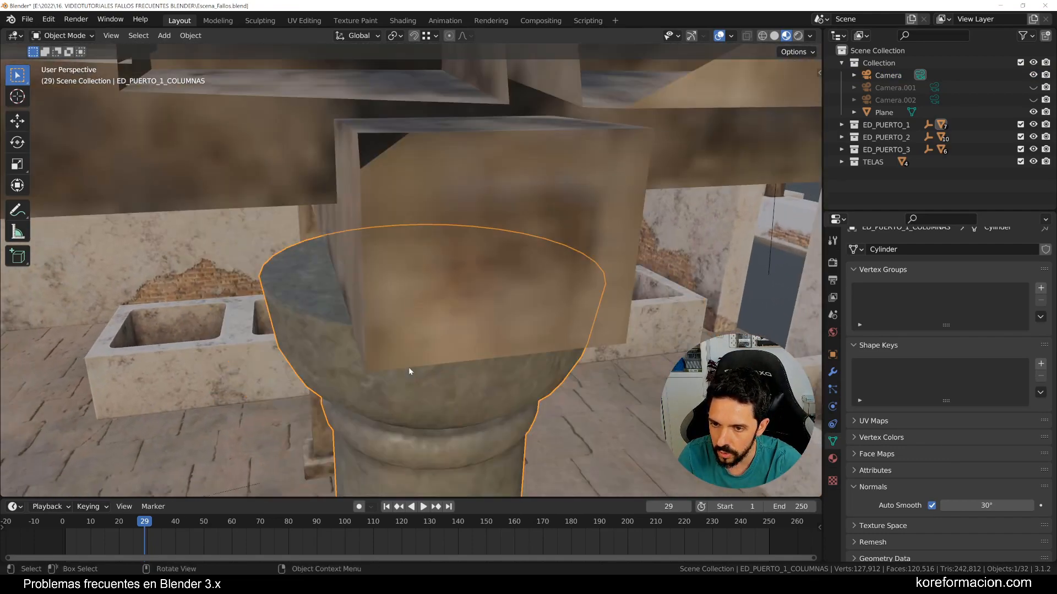
- Set the 3D viewport's Clip Start to 0.001 m
key(n)
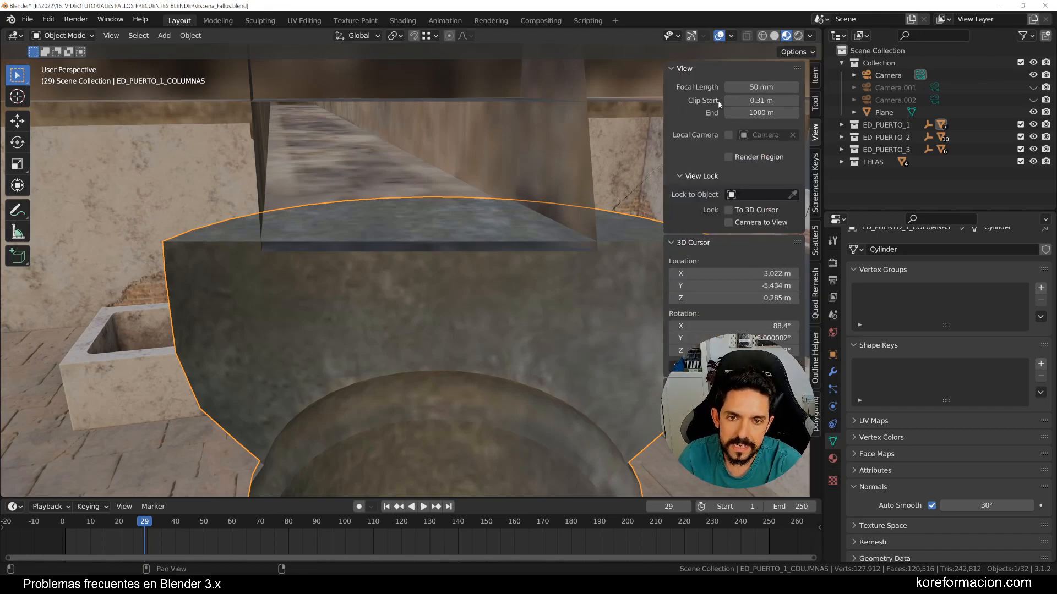
click(732, 100)
text(0.001)
key(Return)
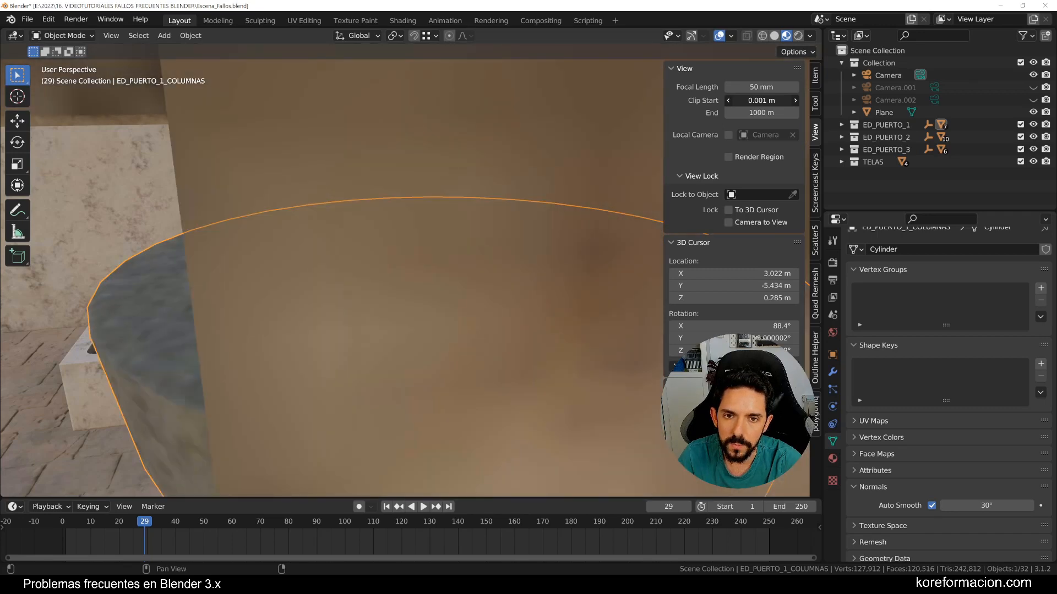
drag(761, 100, 737, 100)
scroll(474, 212, down, 12)
middle_drag(473, 216, 492, 246)
key(n)
scroll(492, 246, down, 3)
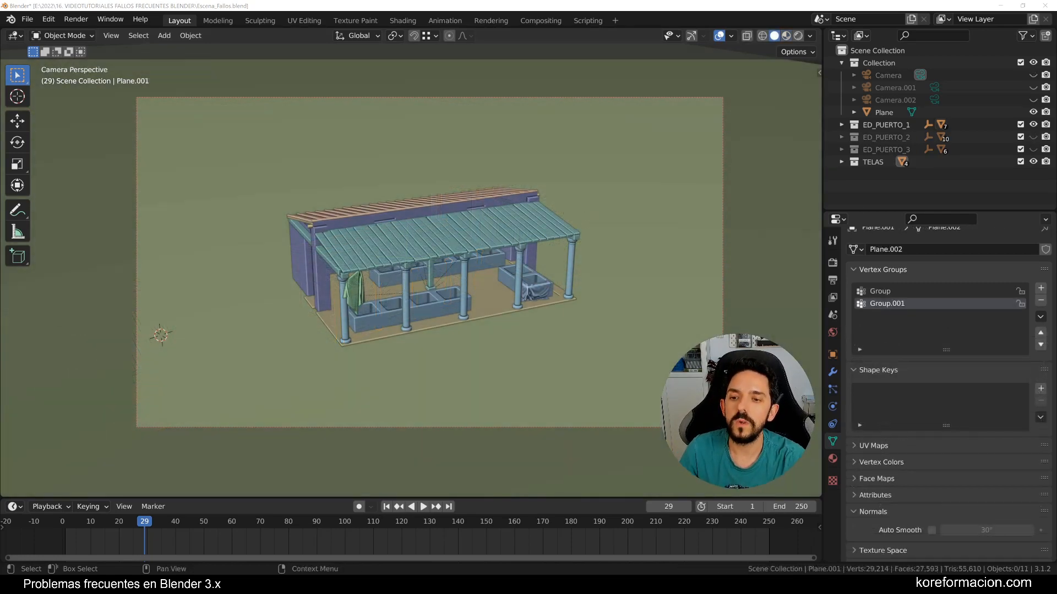
- Show the hidden ED_PUERTO_2 collection in the viewport and hide it again
scroll(567, 180, down, 2)
middle_drag(564, 182, 660, 220)
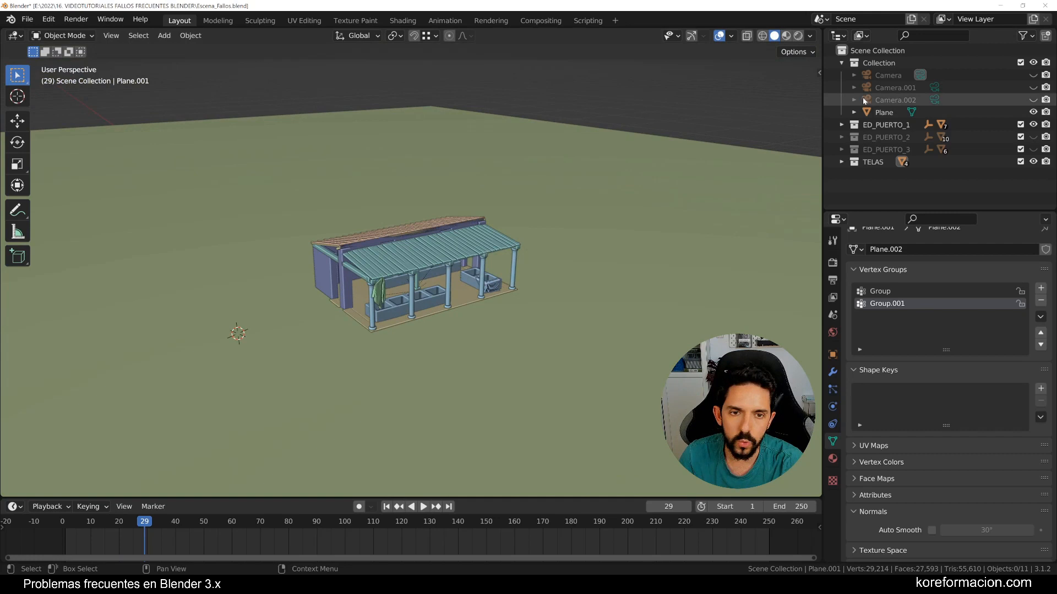
click(1032, 137)
click(1033, 137)
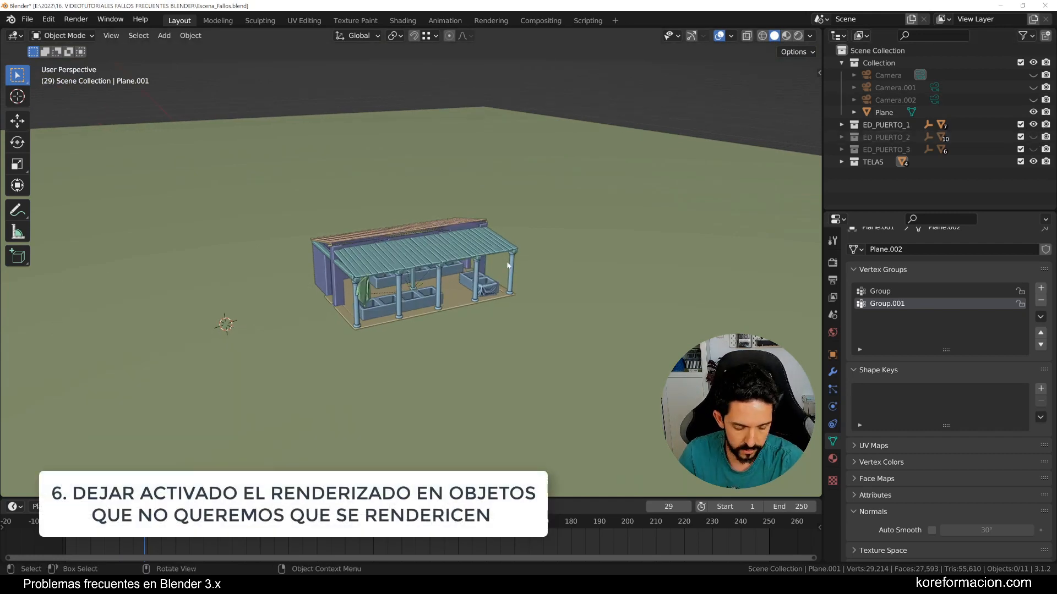
- Render the current frame from the camera view, enlarge the render window to inspect the buildings, and close it
key(KP_0)
scroll(506, 262, up, 3)
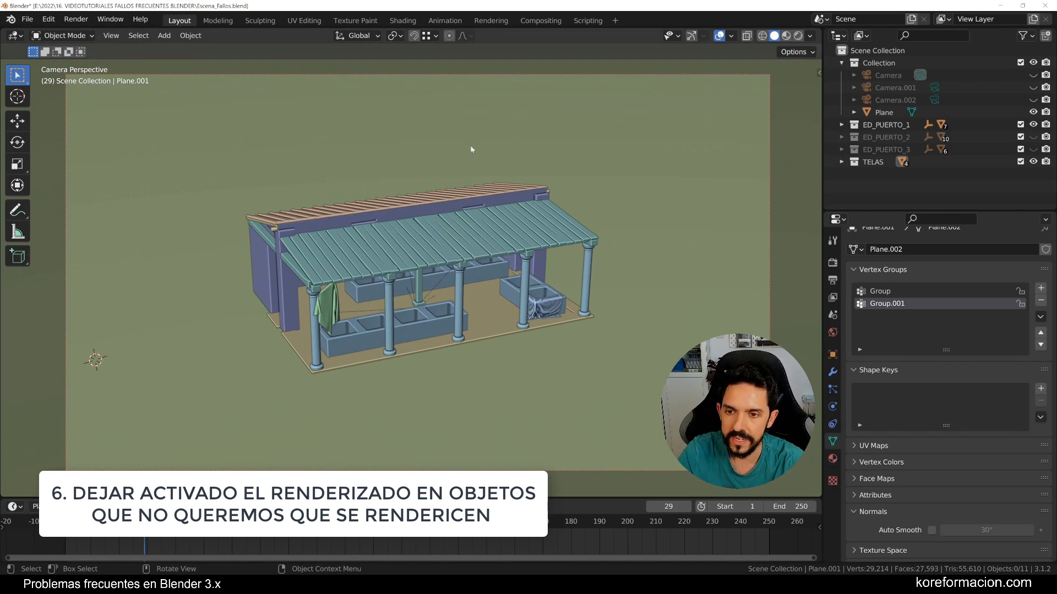
click(76, 19)
click(94, 31)
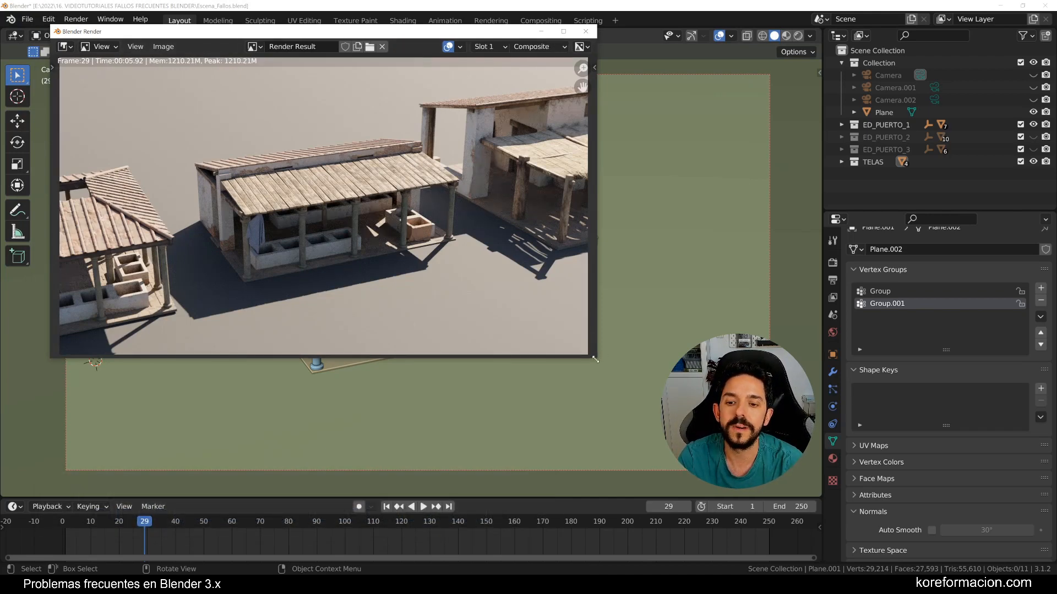
drag(596, 358, 679, 446)
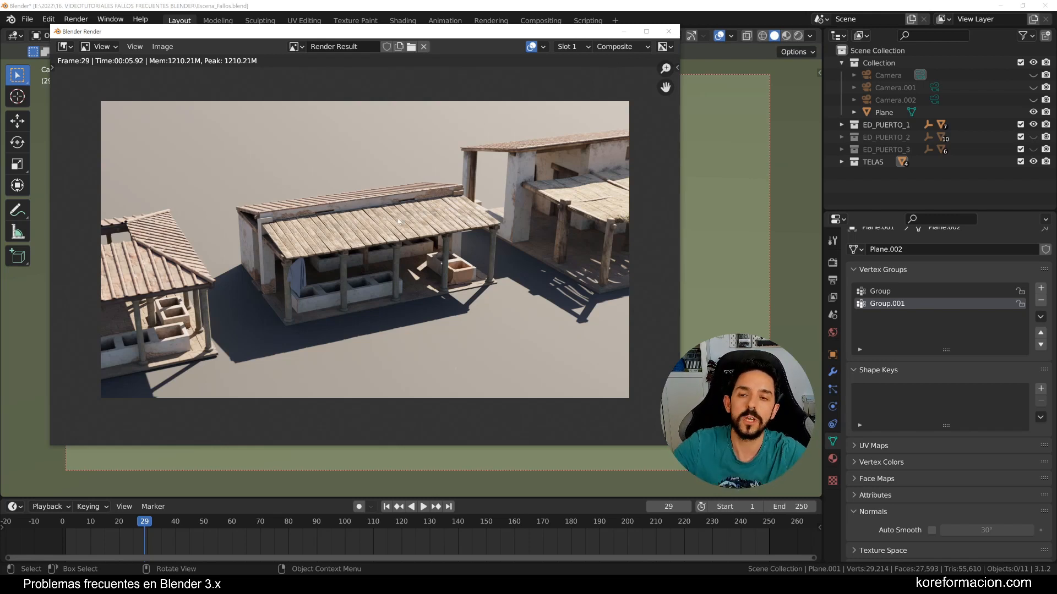
click(668, 32)
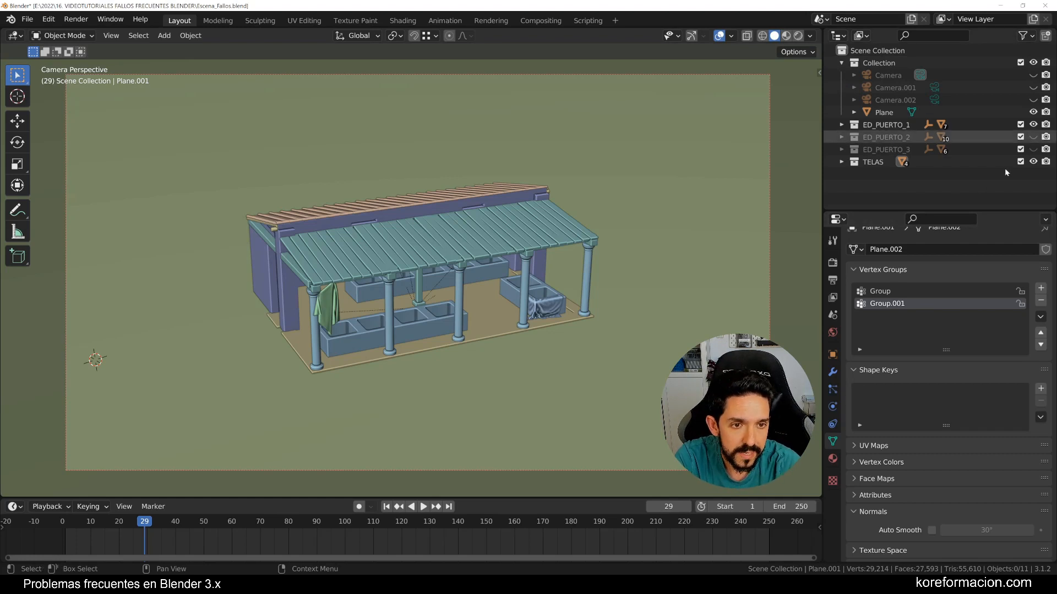
- Exclude the ED_PUERTO_2 and ED_PUERTO_3 collections from rendering
click(1046, 149)
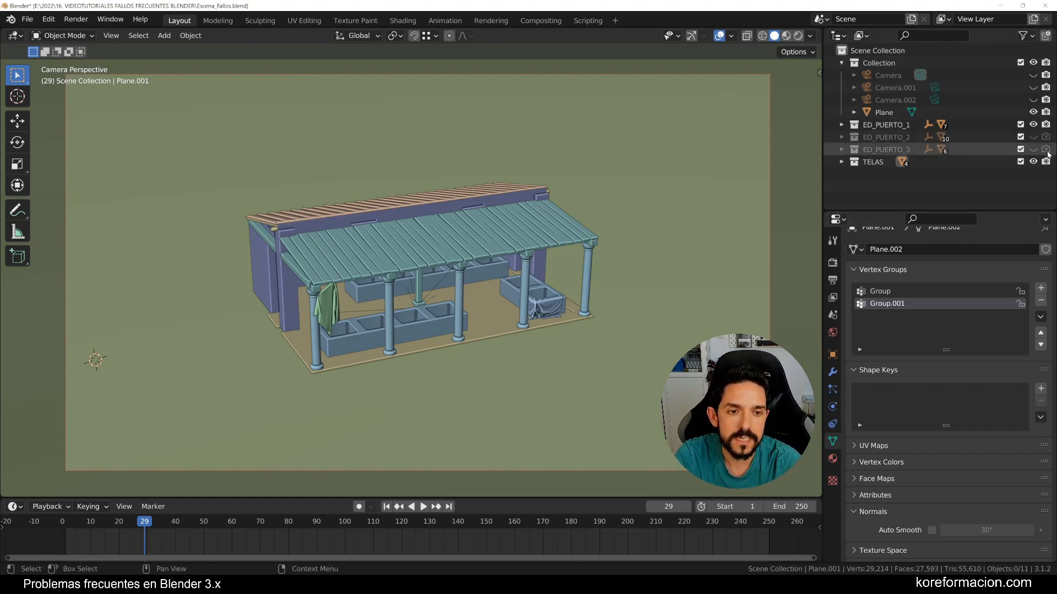
click(1046, 137)
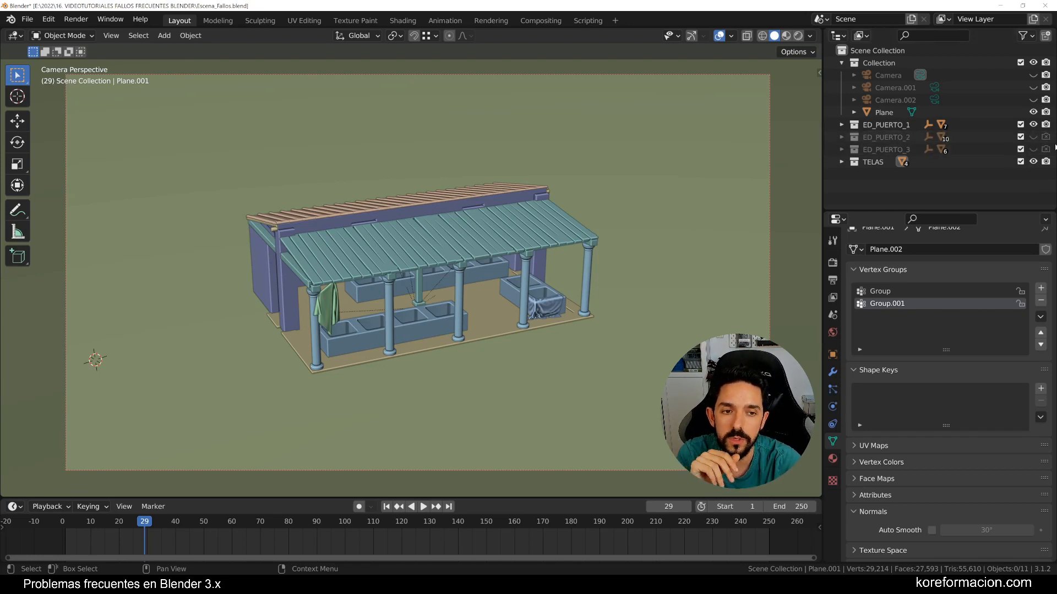
- Render the current frame, view the whole rendered image to check which buildings appear, and close the render window
click(77, 19)
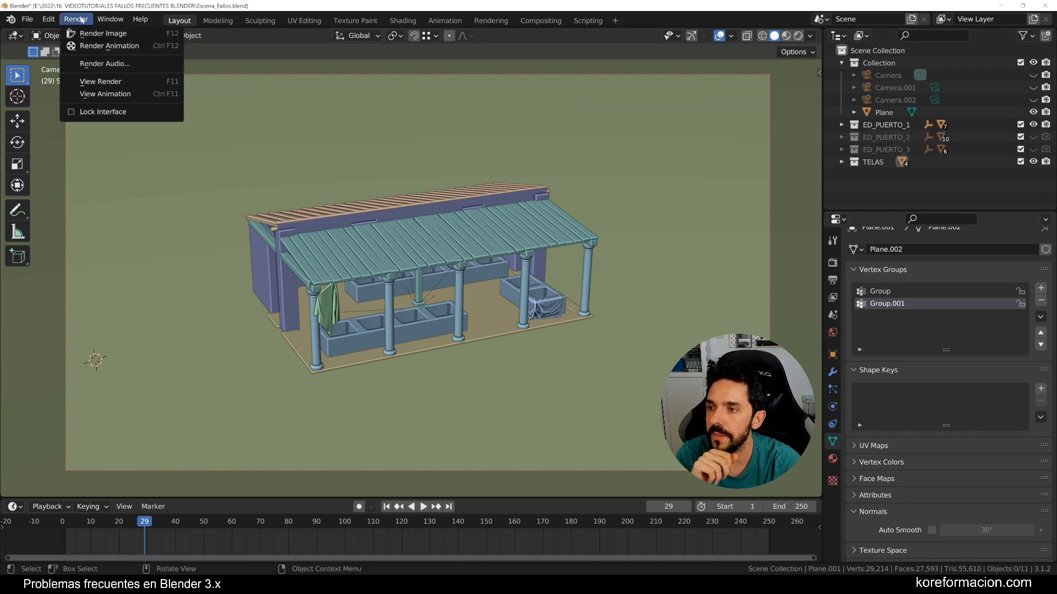
click(104, 34)
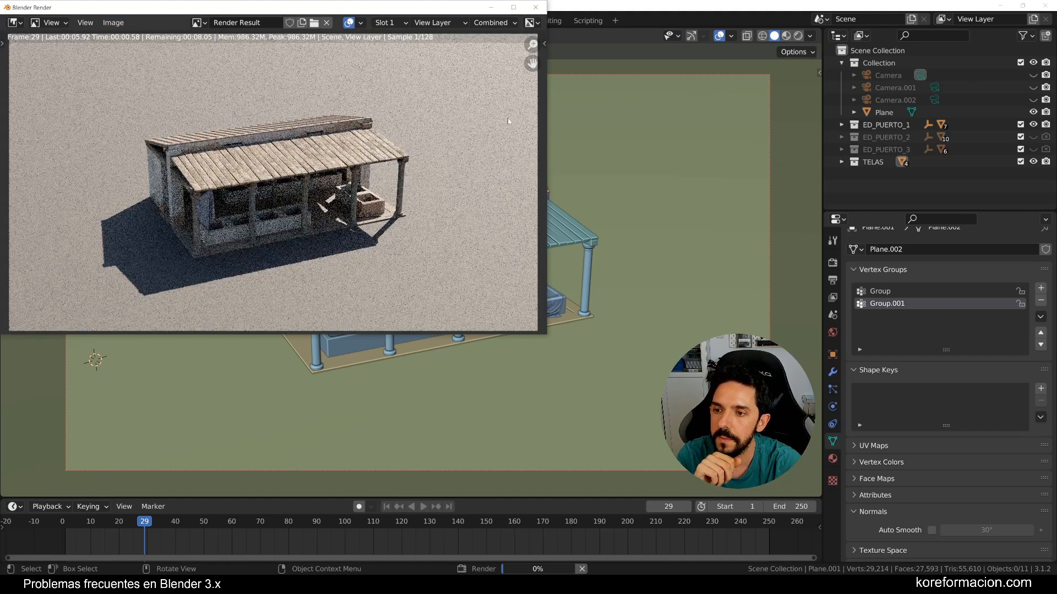
scroll(473, 166, down, 1)
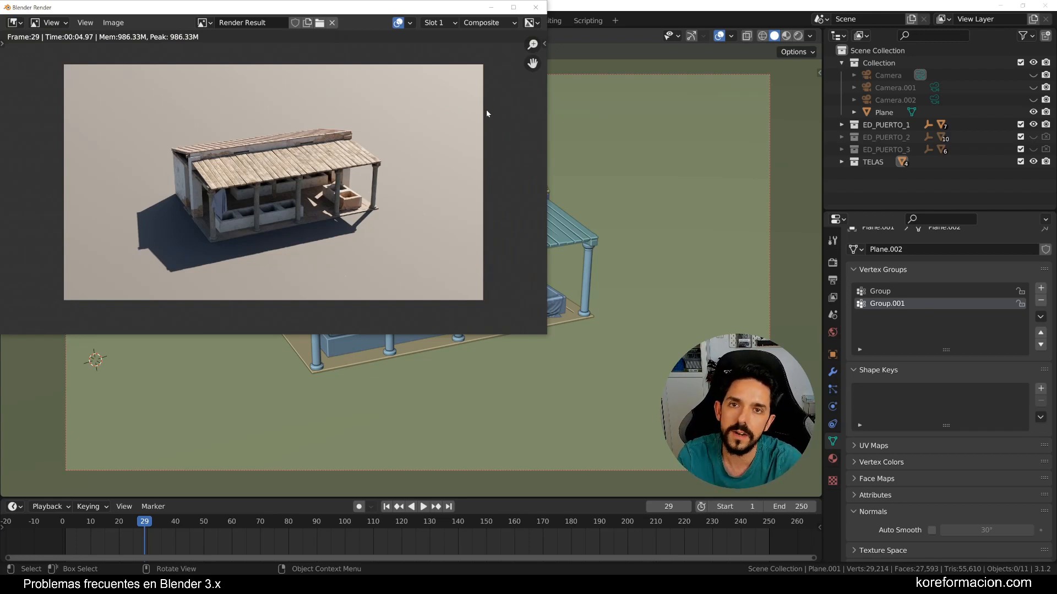
click(535, 7)
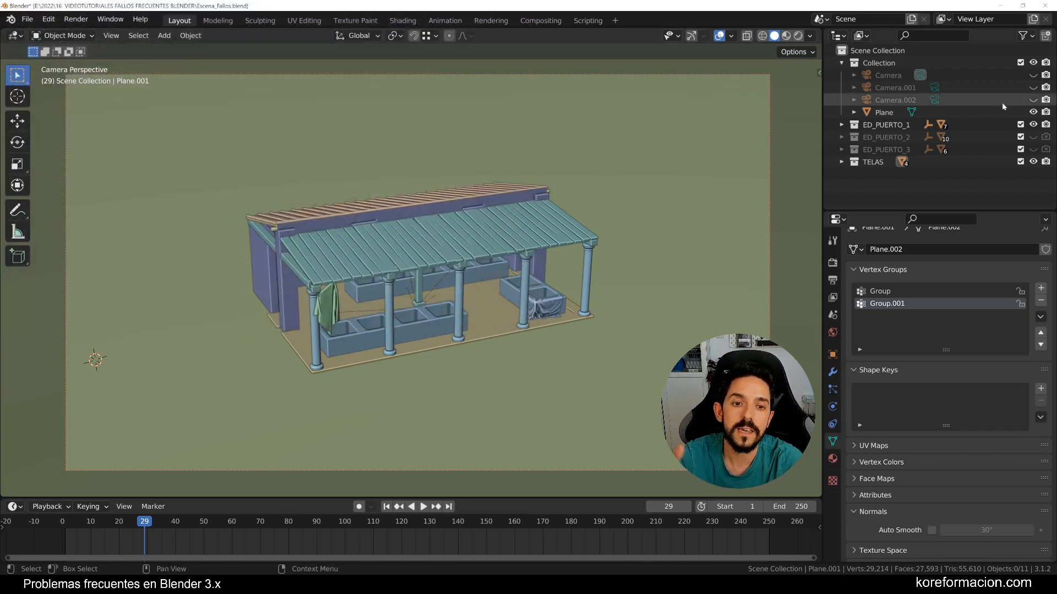
- Re-enable the ED_PUERTO_3 collection for rendering
click(1045, 149)
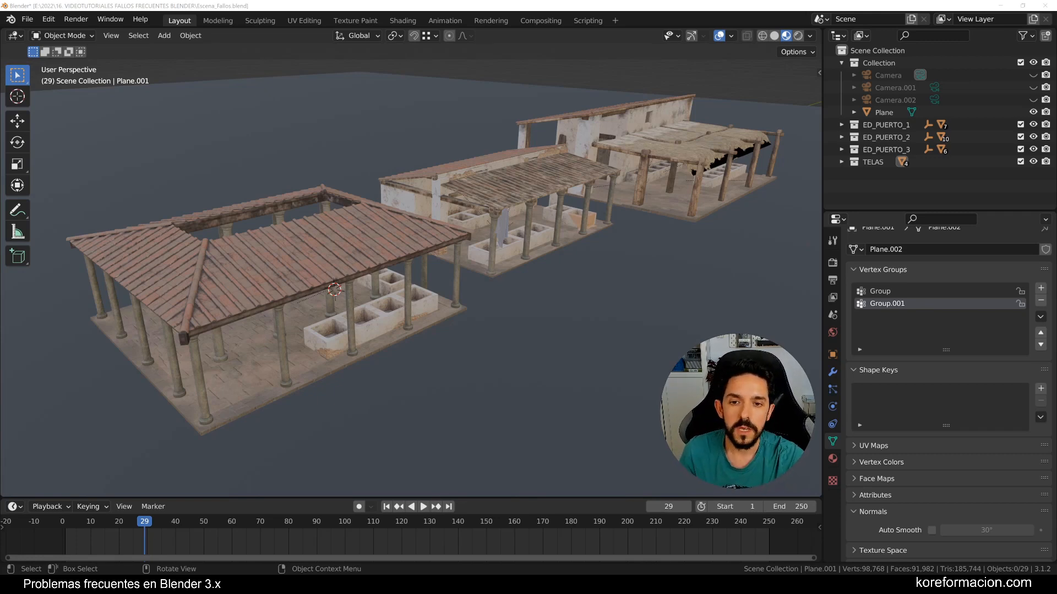
- Select the ground plane beneath the three buildings and switch the viewport to rendered shading
middle_drag(632, 202, 582, 365)
click(583, 365)
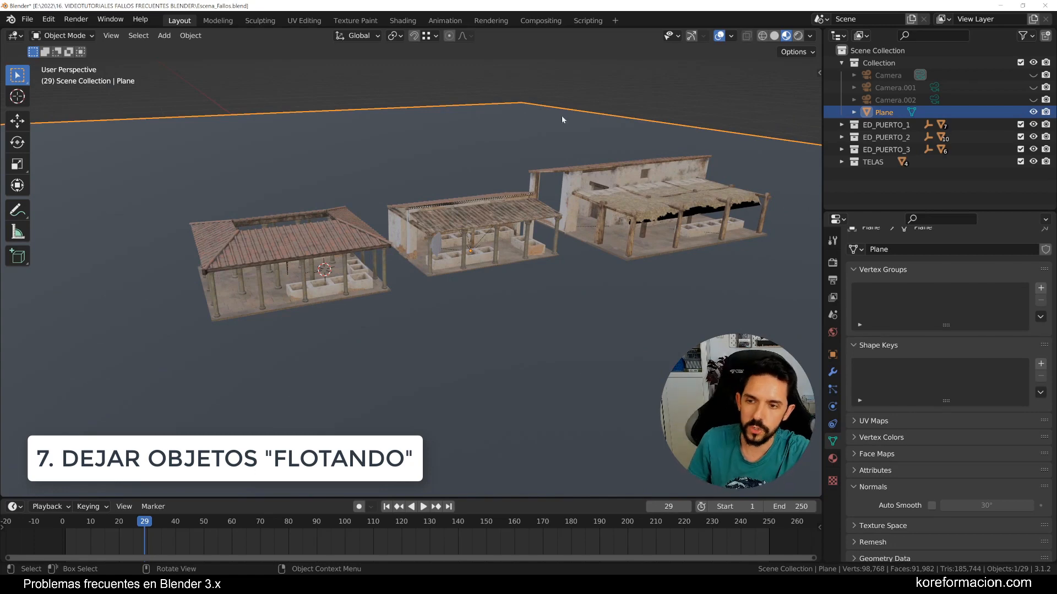
middle_drag(579, 269, 607, 267)
scroll(608, 266, up, 4)
click(666, 288)
scroll(666, 289, down, 3)
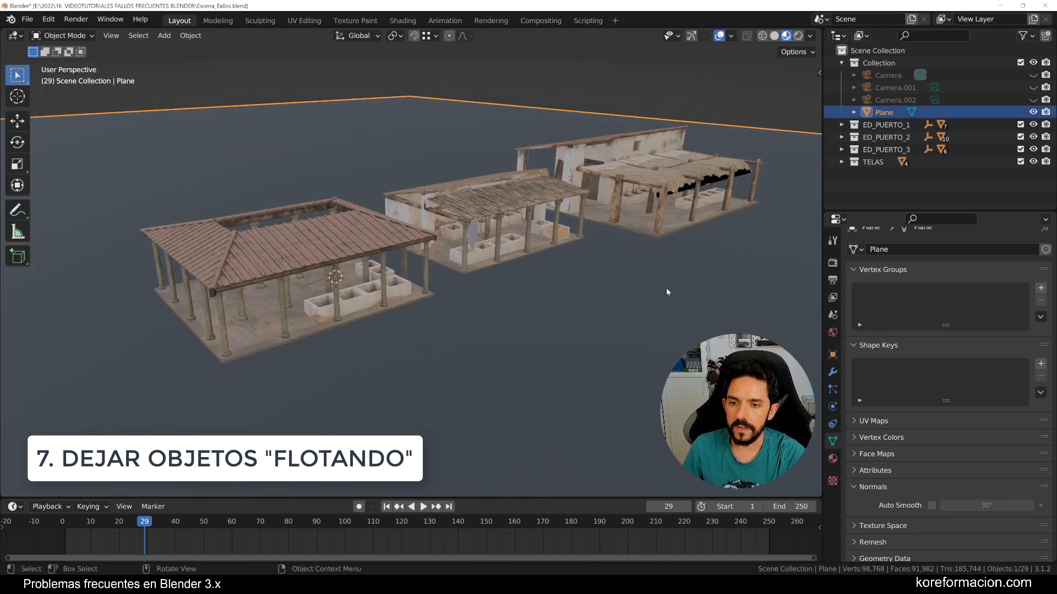
middle_drag(665, 288, 666, 261)
click(797, 35)
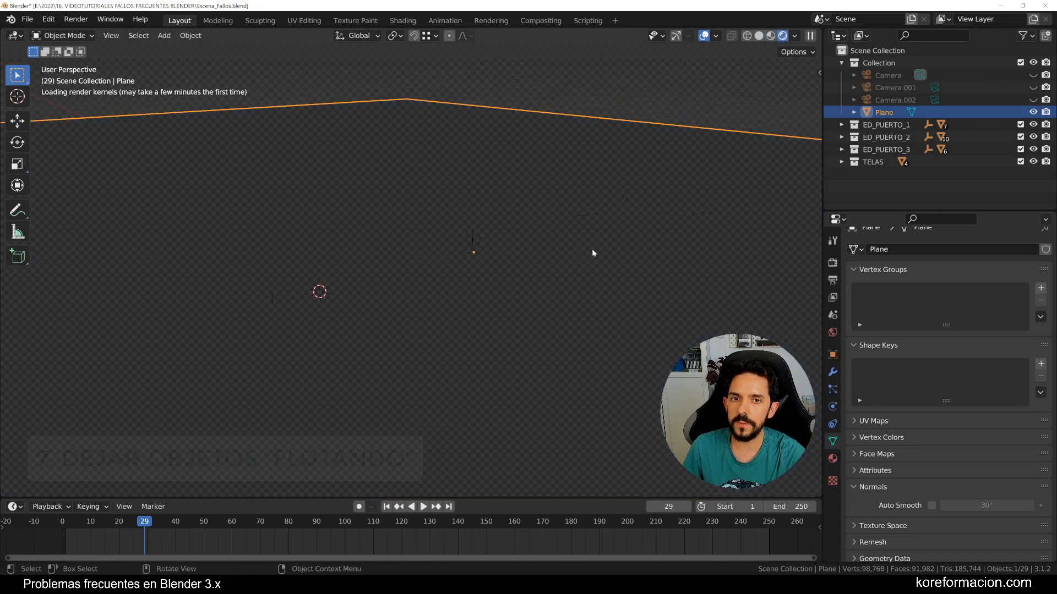
- Examine the bases and shadows of the buildings at ground level to check for gaps between their floors and the plane
scroll(657, 215, up, 1)
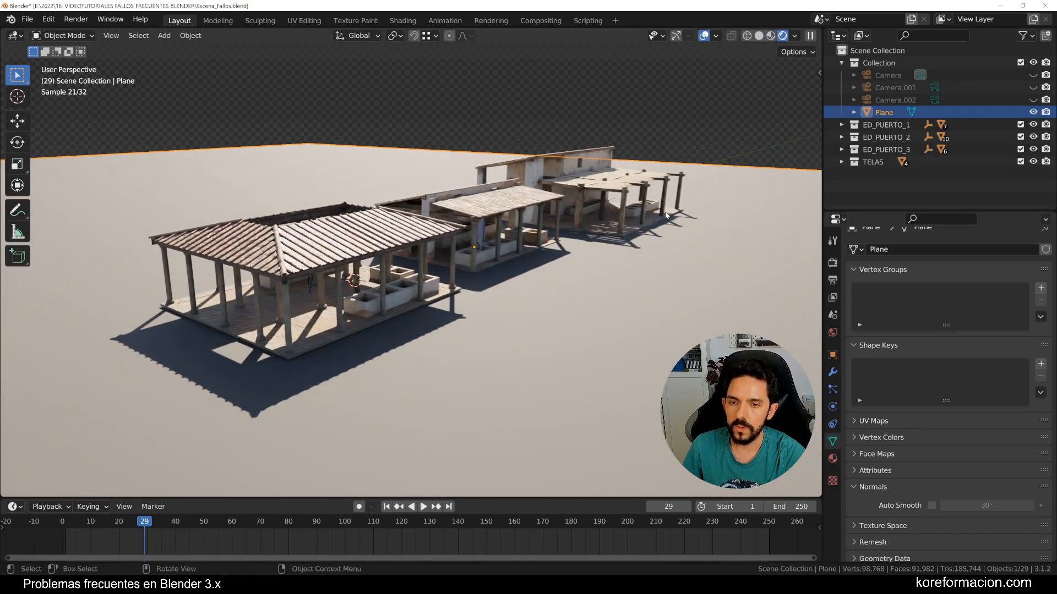
scroll(655, 217, up, 4)
shift+middle_drag(744, 227, 579, 254)
scroll(579, 254, up, 5)
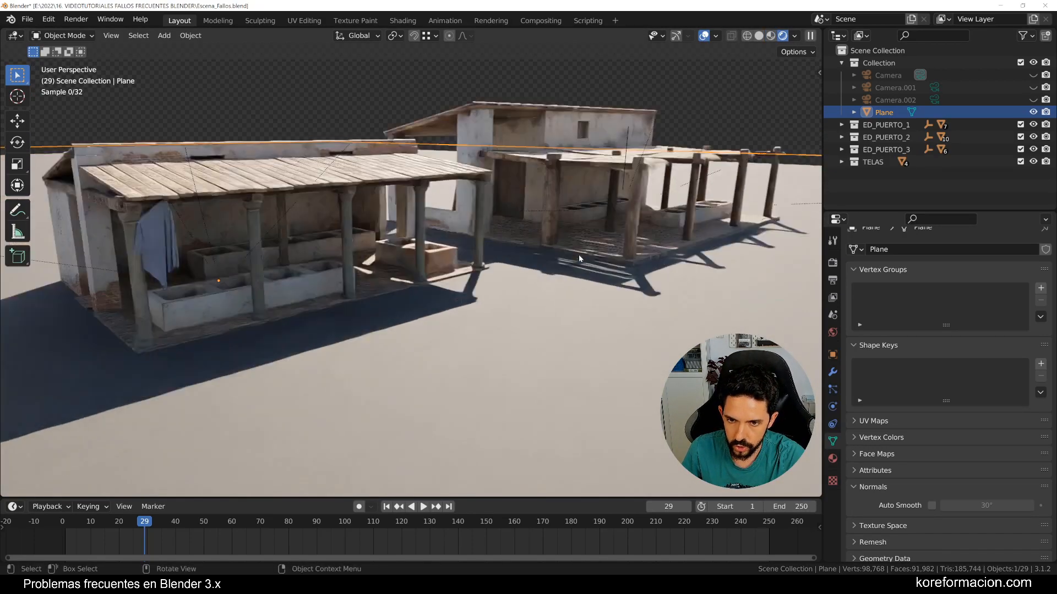
scroll(471, 284, down, 5)
shift+middle_drag(412, 302, 672, 242)
scroll(672, 242, up, 5)
middle_drag(483, 314, 465, 263)
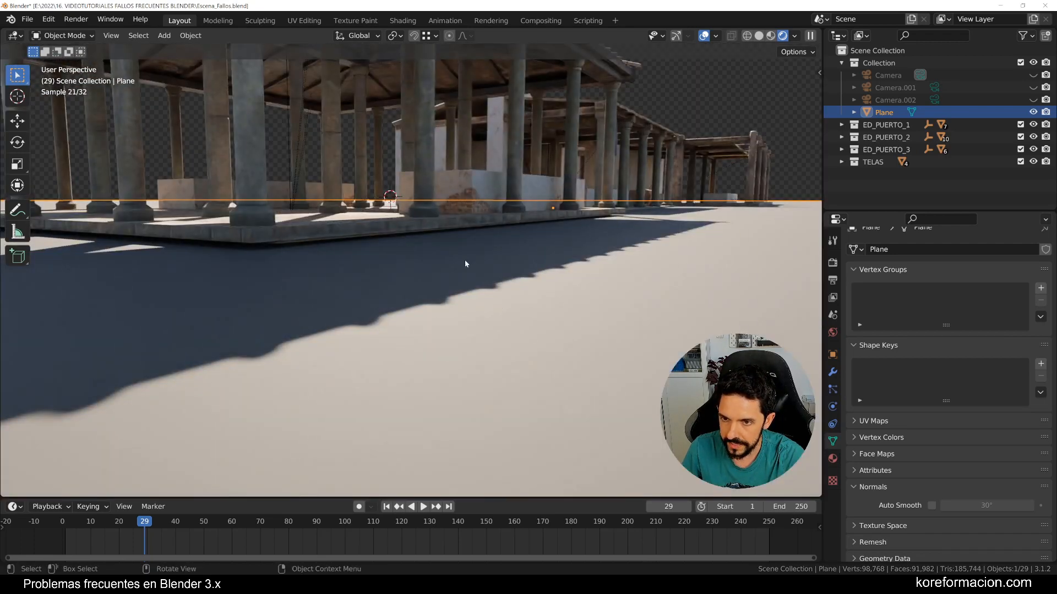
middle_drag(592, 215, 330, 211)
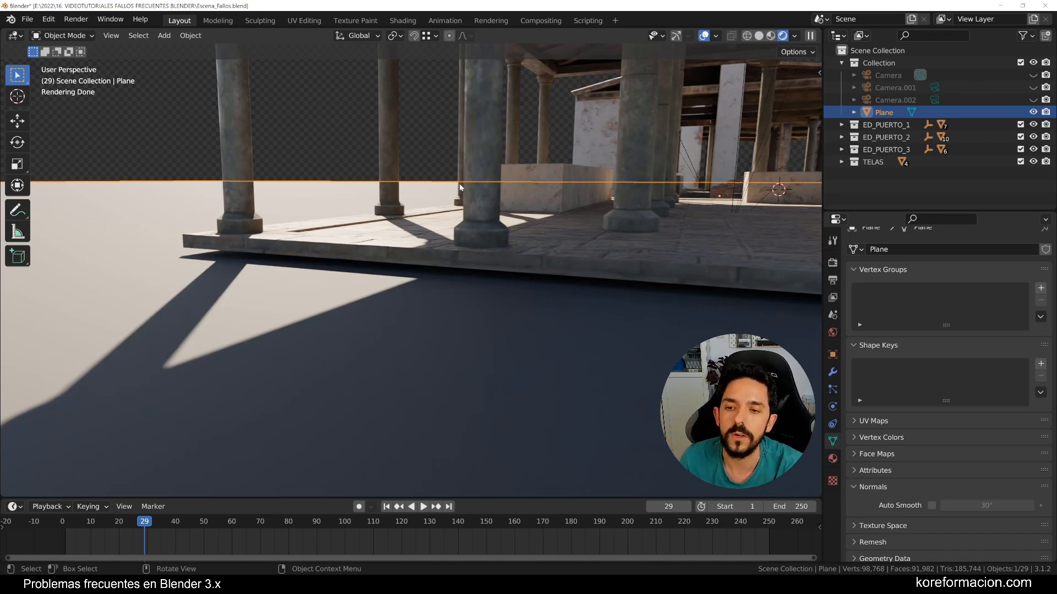
- Clear the selection and circle-select all objects of the first building, the one with the tiled hip roof
scroll(459, 183, down, 9)
middle_drag(459, 187, 412, 220)
shift+middle_drag(412, 291, 432, 306)
scroll(480, 300, up, 5)
key(alt+a)
key(c)
scroll(413, 274, down, 18)
click(359, 257)
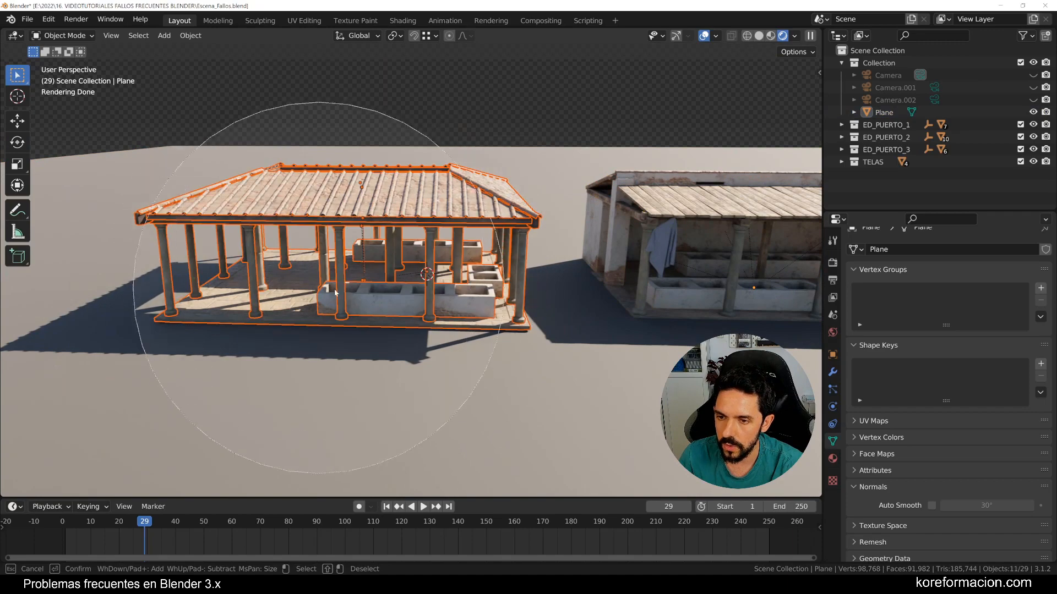
key(Escape)
- Lower the selected building about 0.06 m along the global Z axis to meet the ground plane, and deselect everything
middle_drag(294, 251, 336, 242)
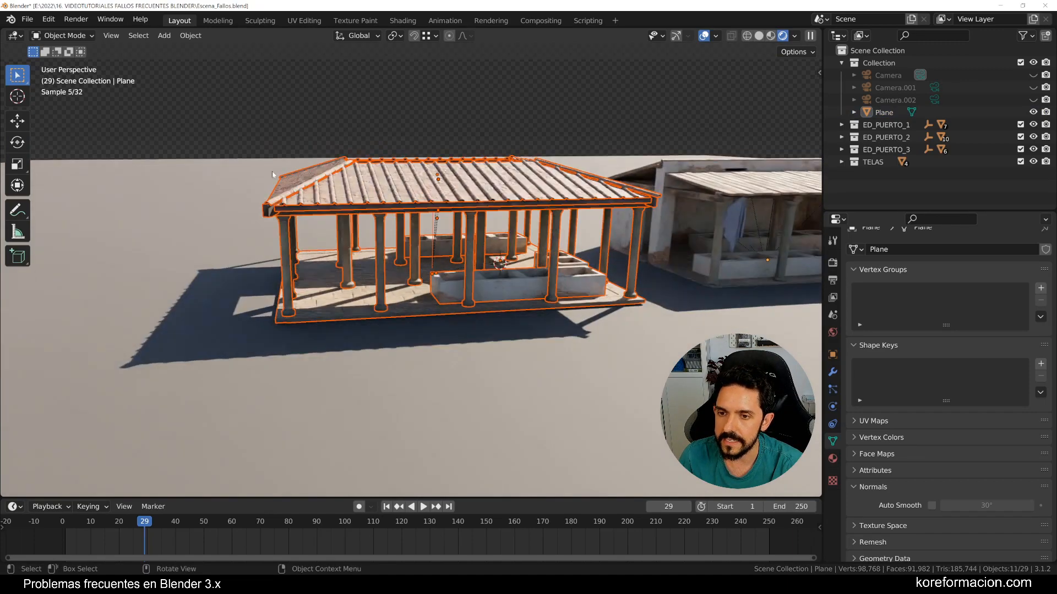
click(16, 117)
scroll(519, 245, up, 4)
middle_drag(517, 271, 429, 257)
scroll(430, 257, up, 2)
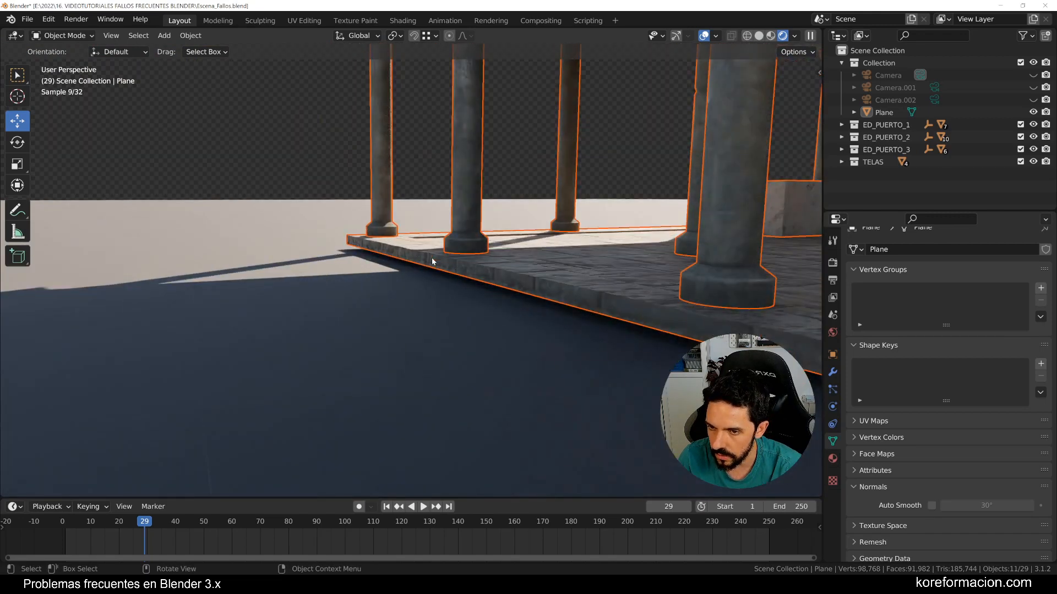
key(g)
key(z)
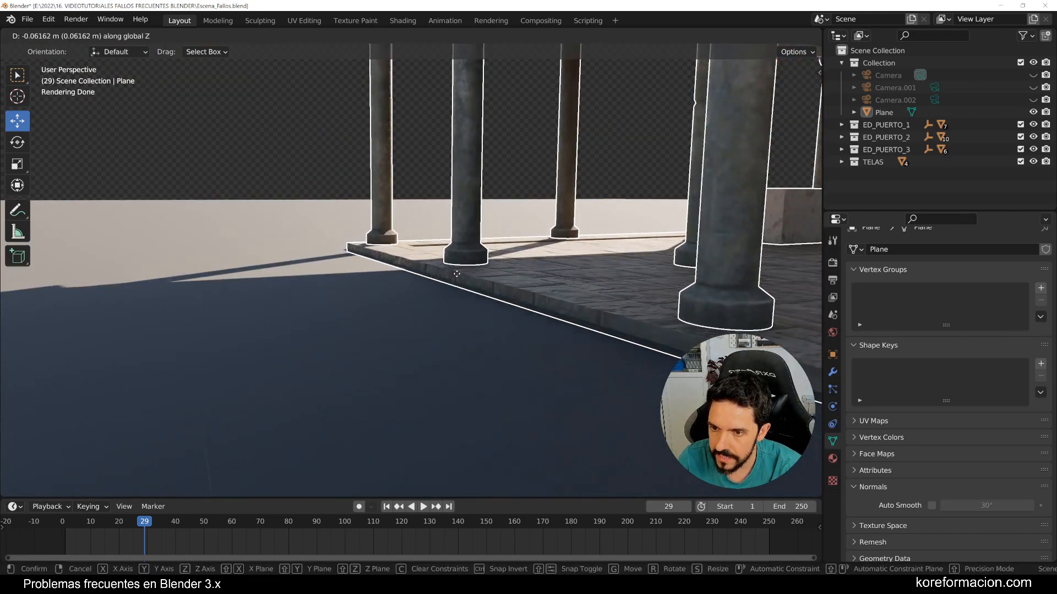
click(456, 274)
key(alt+a)
- Inspect how the lowered building and its neighbours meet the ground
scroll(494, 307, down, 6)
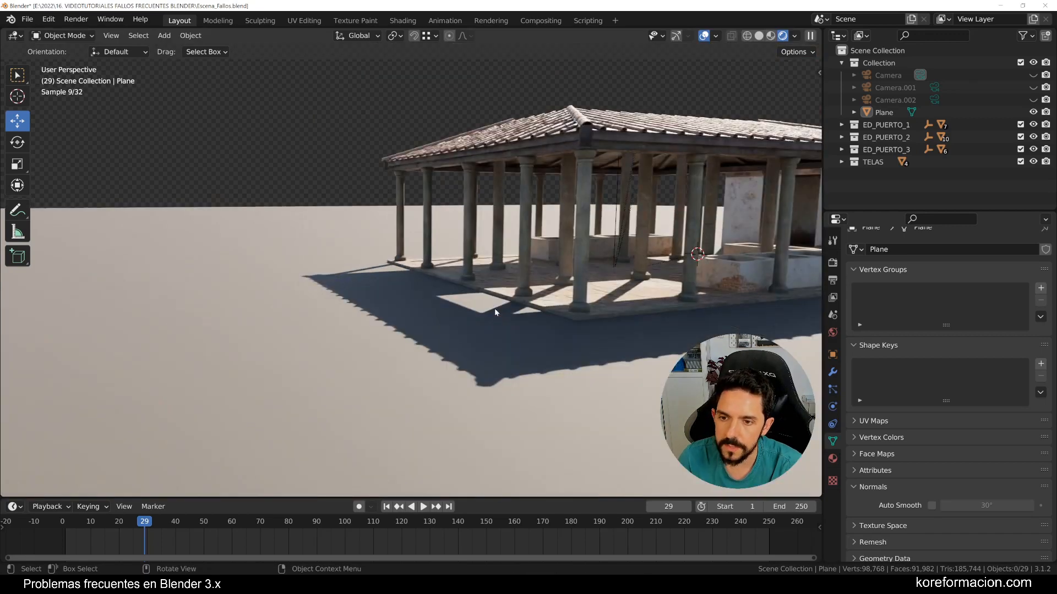
middle_drag(494, 309, 547, 299)
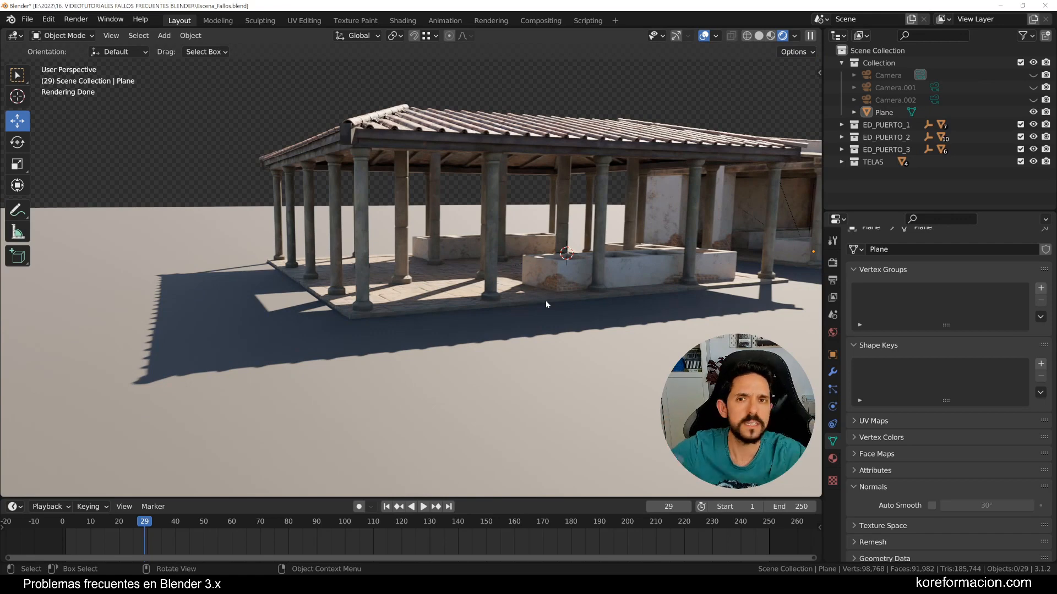
middle_drag(355, 258, 441, 280)
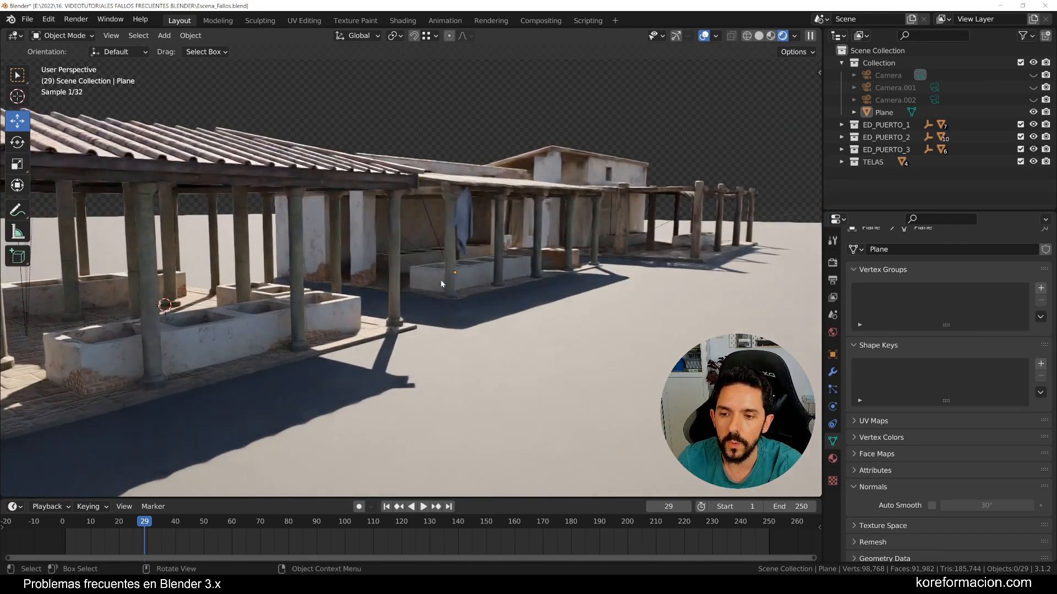
click(485, 290)
scroll(488, 325, up, 8)
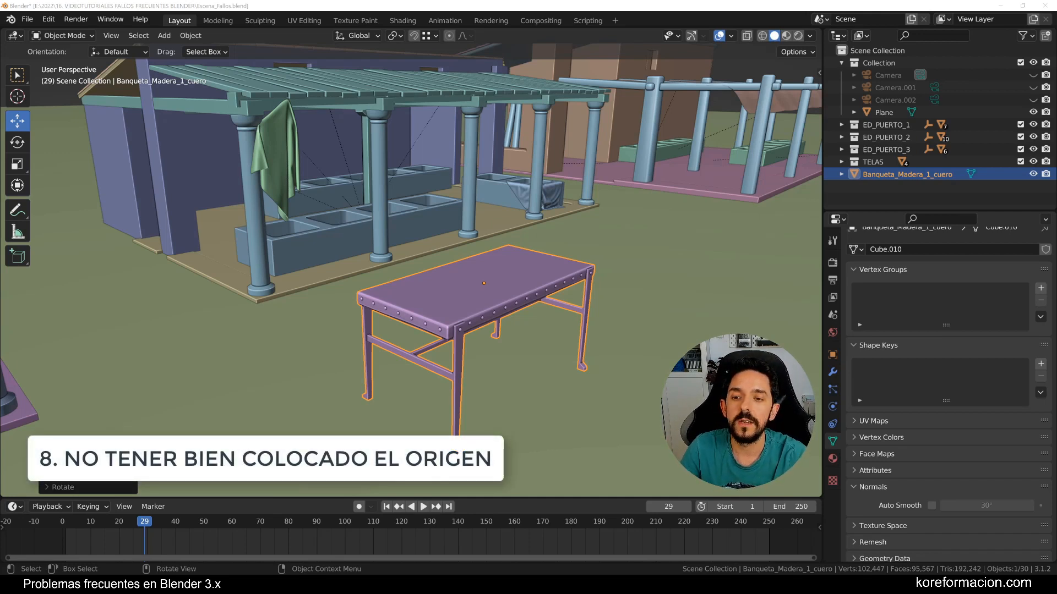
- Frame the whole Banqueta_Madera_1_cuero table and switch the viewport to rendered shading
scroll(473, 346, up, 2)
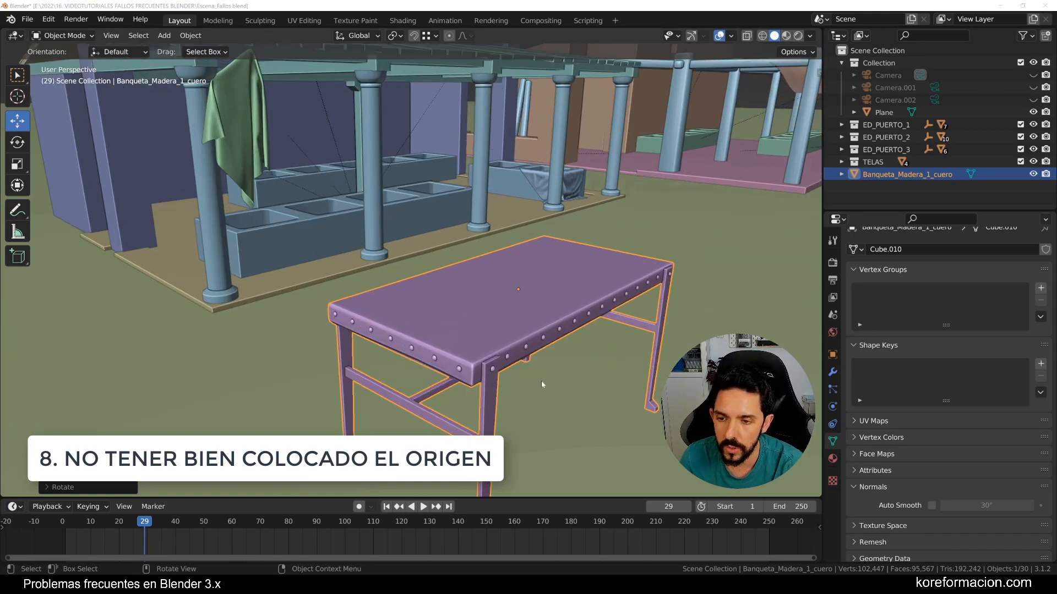
mouse_move(541, 383)
middle_down()
mouse_move(478, 295)
mouse_move(520, 357)
mouse_move(479, 296)
mouse_move(485, 316)
middle_up()
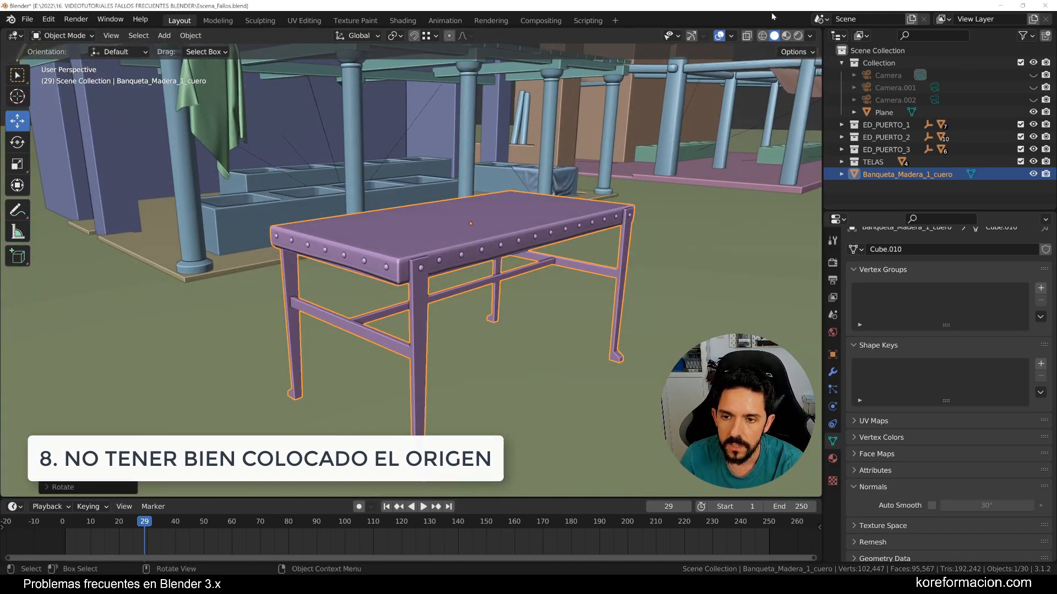
click(798, 36)
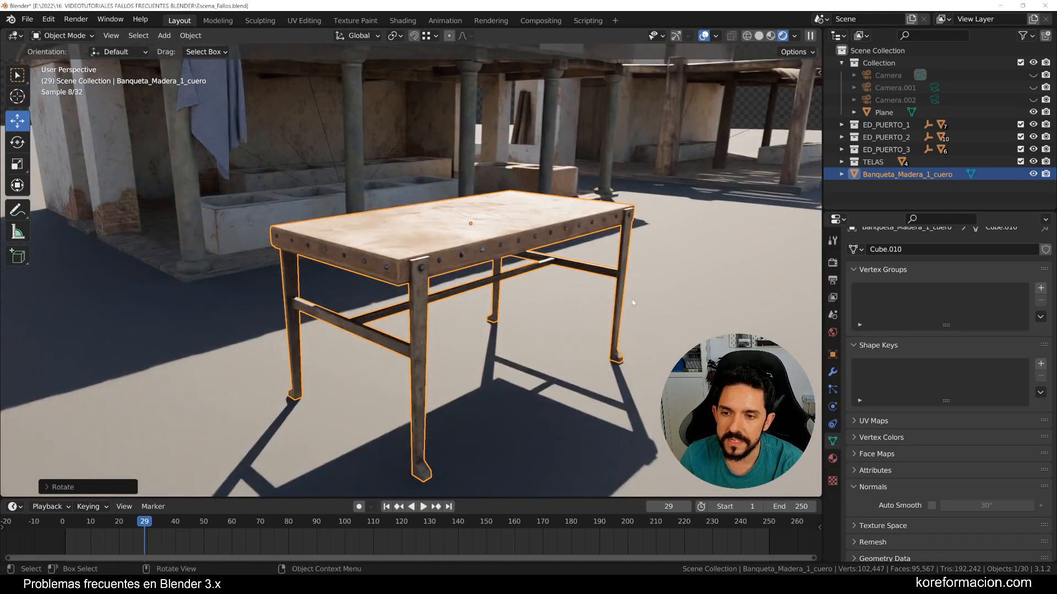
mouse_move(631, 296)
shift+middle_down()
mouse_move(643, 276)
mouse_move(621, 280)
shift+middle_up()
scroll(621, 280, down, 1)
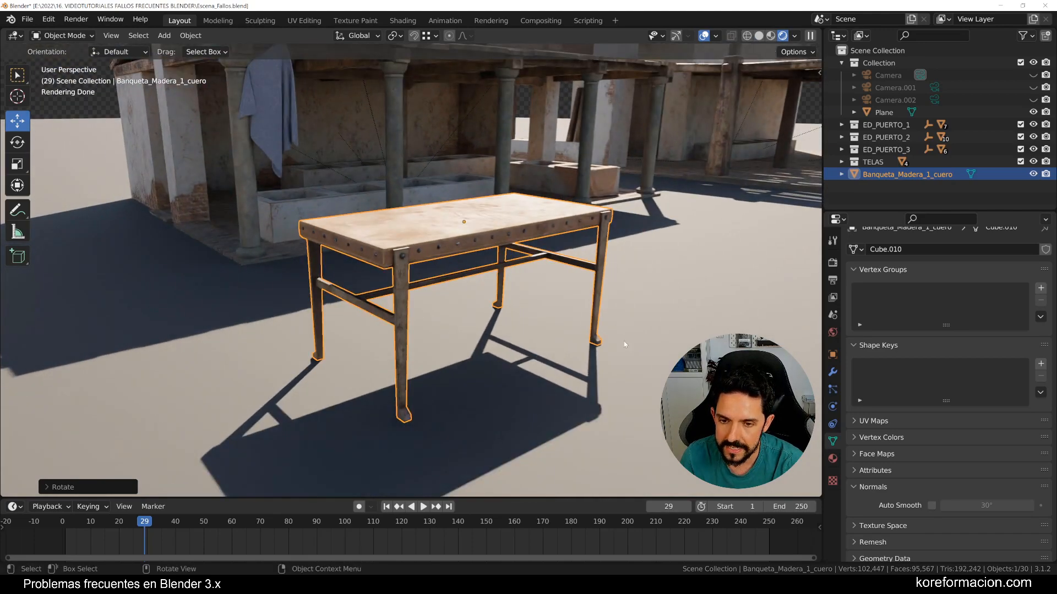
- Scale the table up about 1.86 times around its origin in the tabletop, and deselect it
key(s)
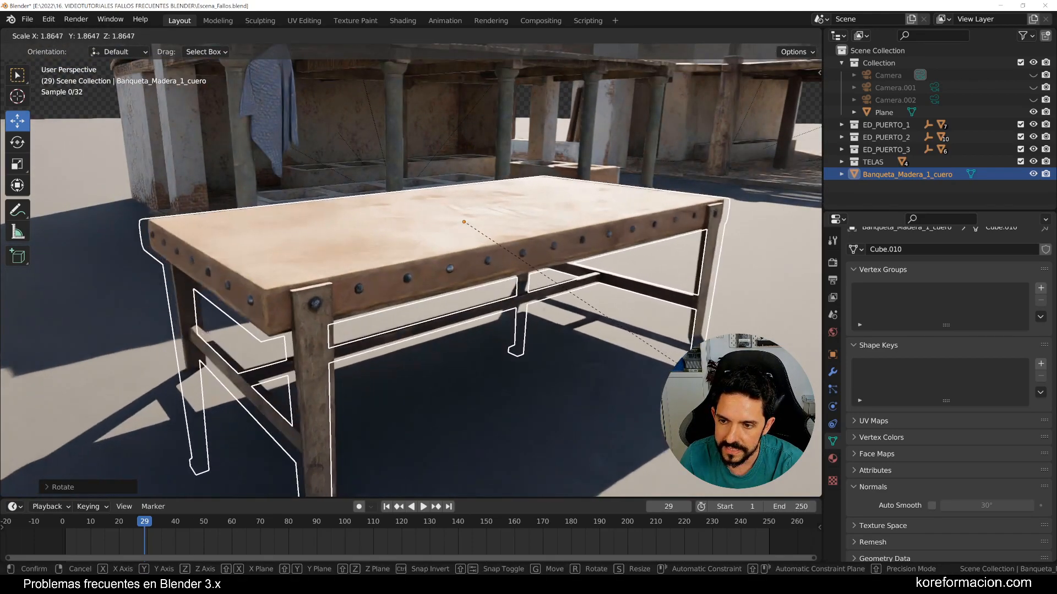
click(715, 405)
scroll(633, 308, down, 2)
key(a)
key(a)
scroll(600, 330, down, 1)
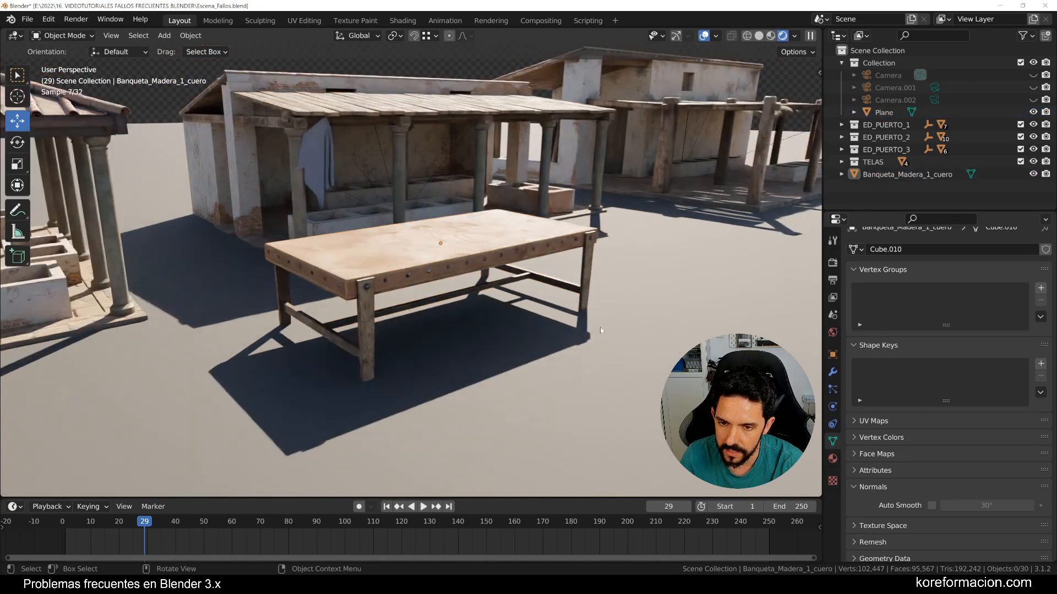
- Reselect the table and scale it down around its tabletop origin until its feet lift off the ground
mouse_move(600, 327)
middle_down()
mouse_move(670, 306)
mouse_move(602, 322)
middle_up()
click(471, 254)
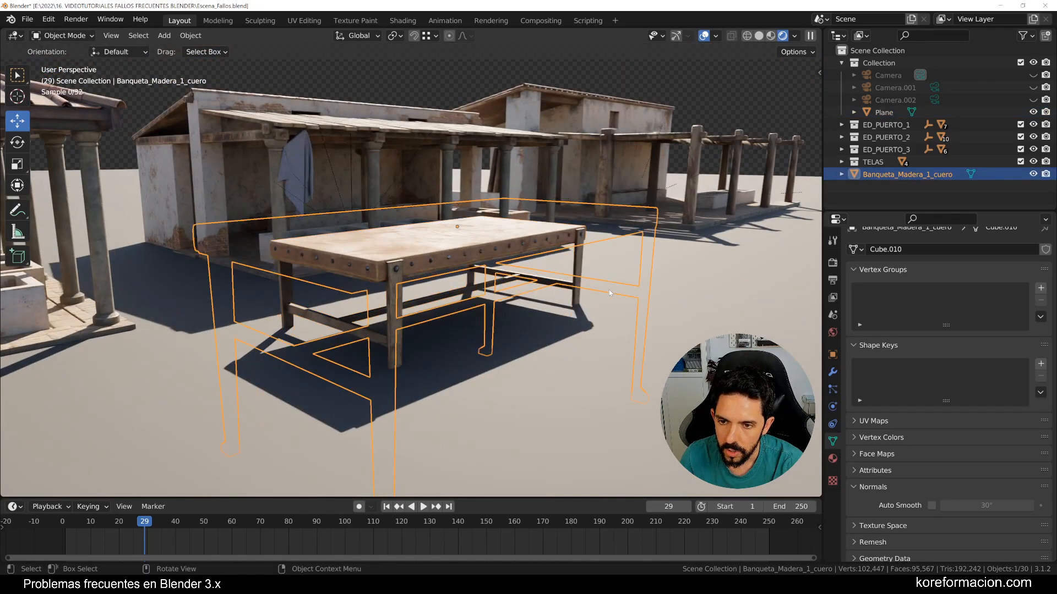
key(s)
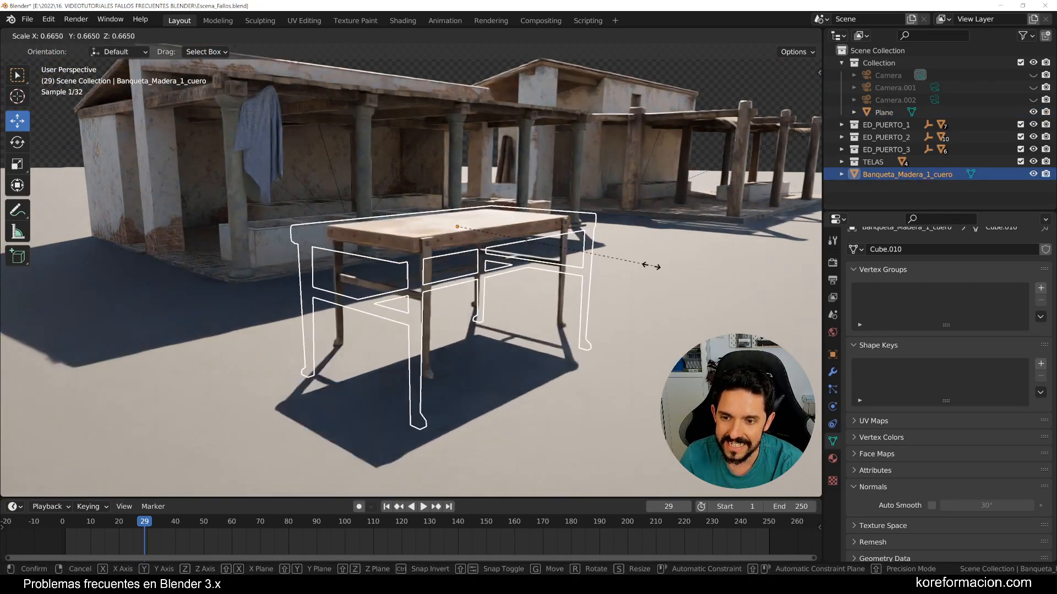
click(608, 303)
middle_drag(636, 307, 640, 328)
scroll(627, 308, up, 1)
key(s)
click(669, 335)
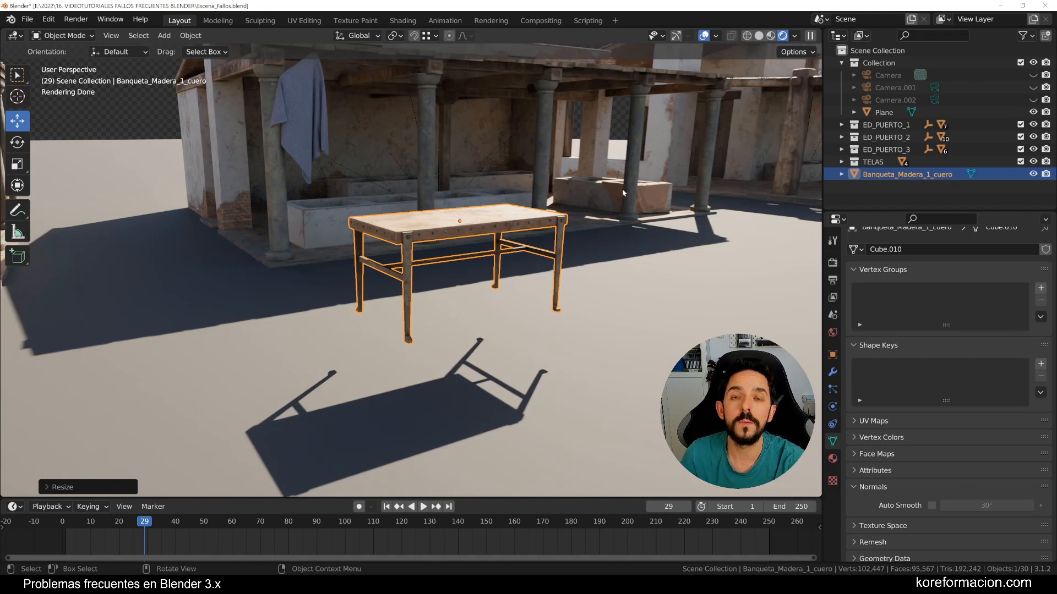
- Try scaling the table up again, cancel that, and undo the earlier test resizes of the table
key(s)
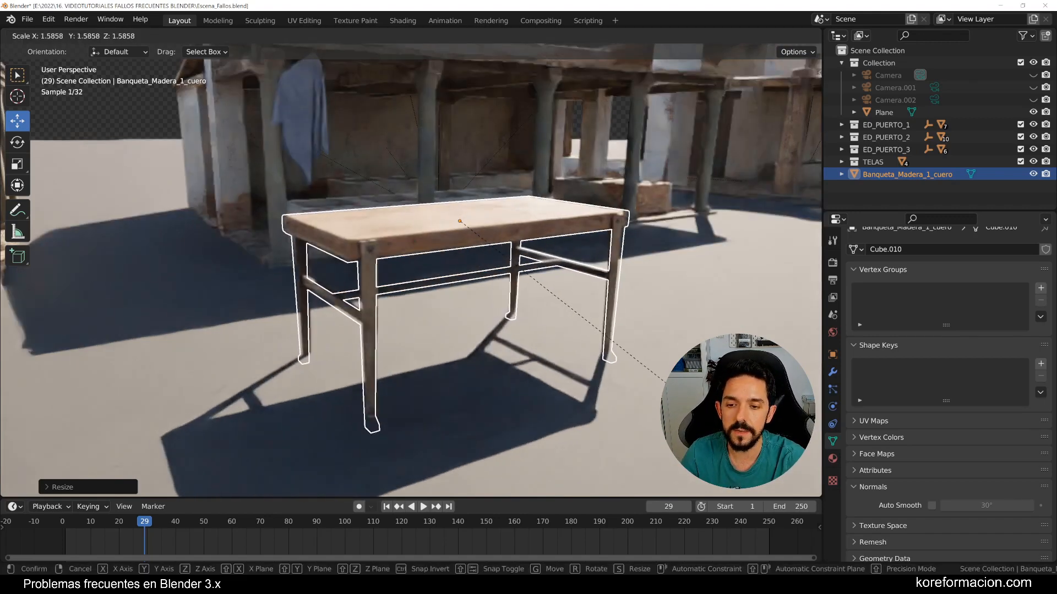
right_click(659, 379)
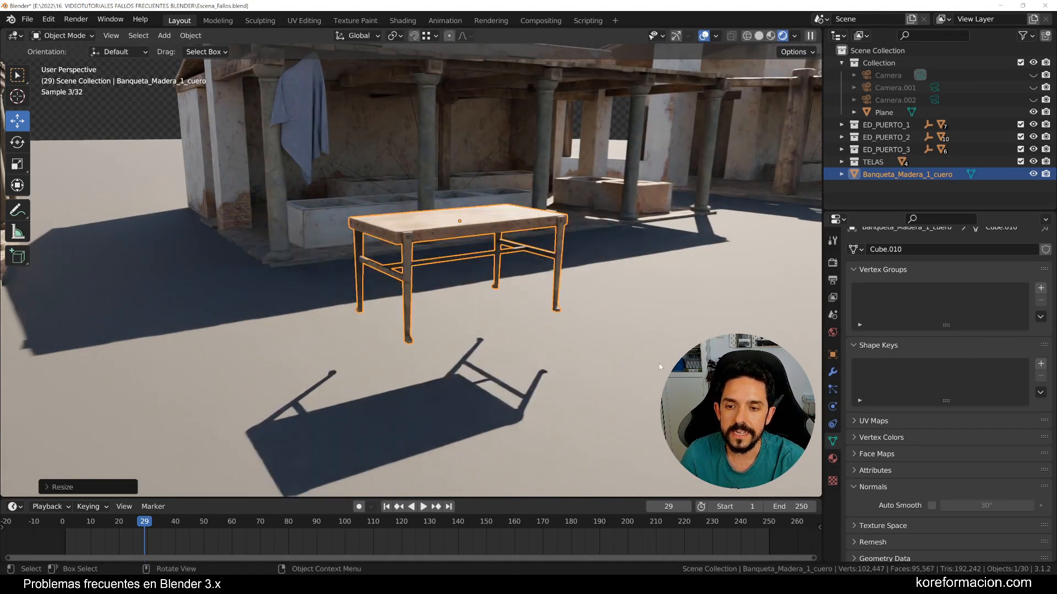
key(ctrl+z)
key(ctrl+z)
key(ctrl+z)
key(ctrl+z)
key(ctrl+z)
key(ctrl+z)
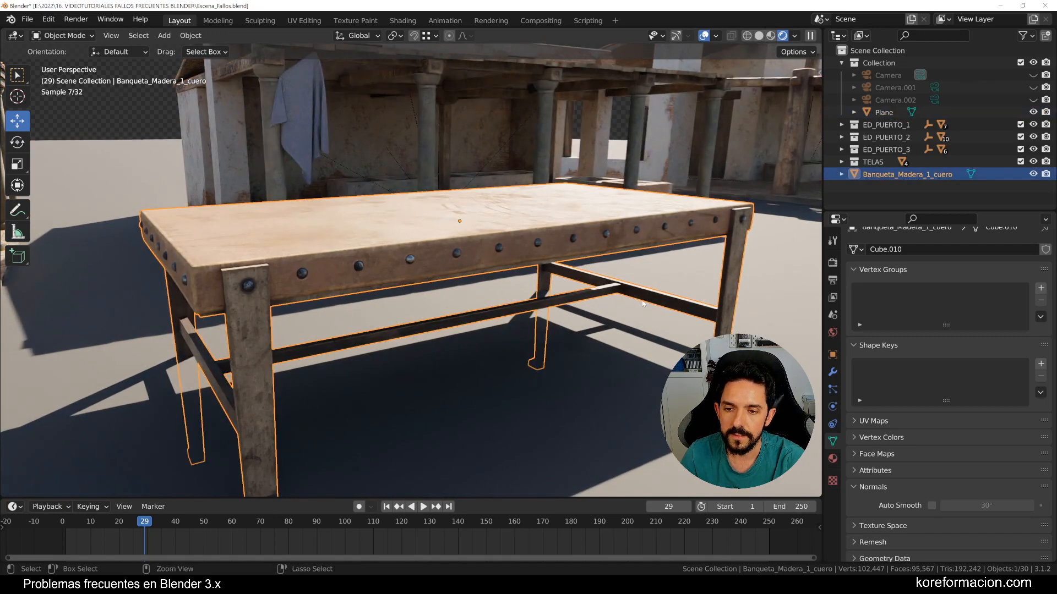
- Return the viewport to solid shading and isolate the table in local view
click(759, 35)
scroll(471, 214, up, 3)
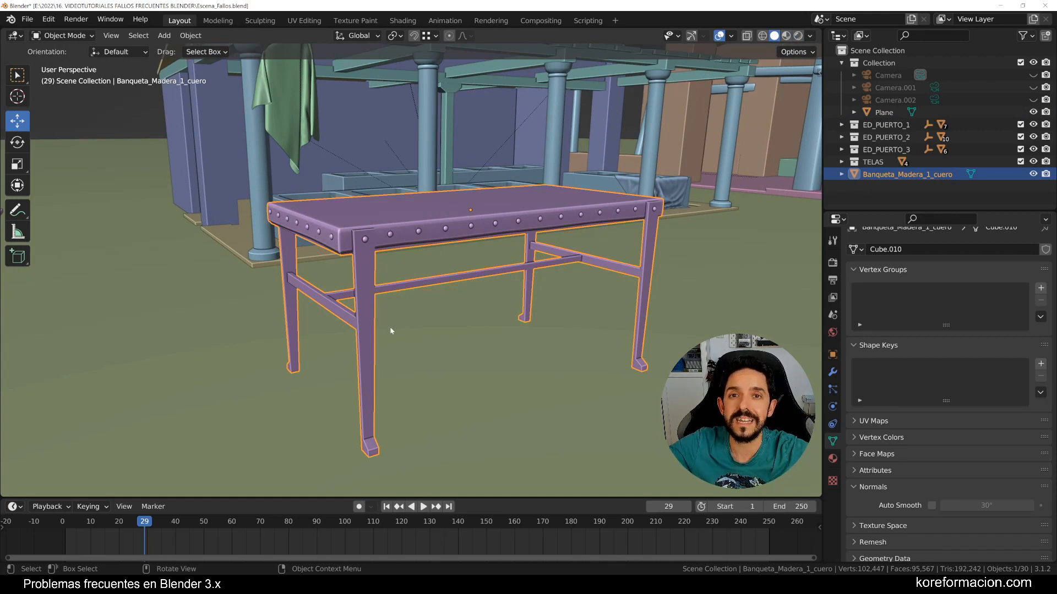
click(462, 233)
click(466, 231)
key(KP_Divide)
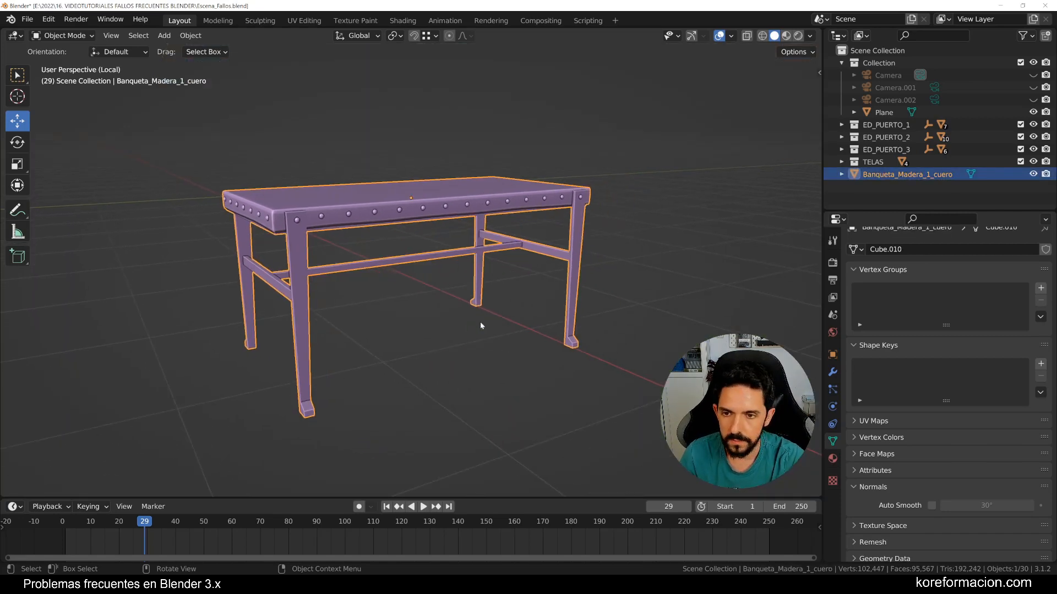
- Enter mesh editing on the isolated table and select one bottom vertex on each of its four feet
middle_drag(464, 259, 428, 242)
key(Tab)
middle_drag(472, 391, 446, 362)
scroll(311, 363, up, 3)
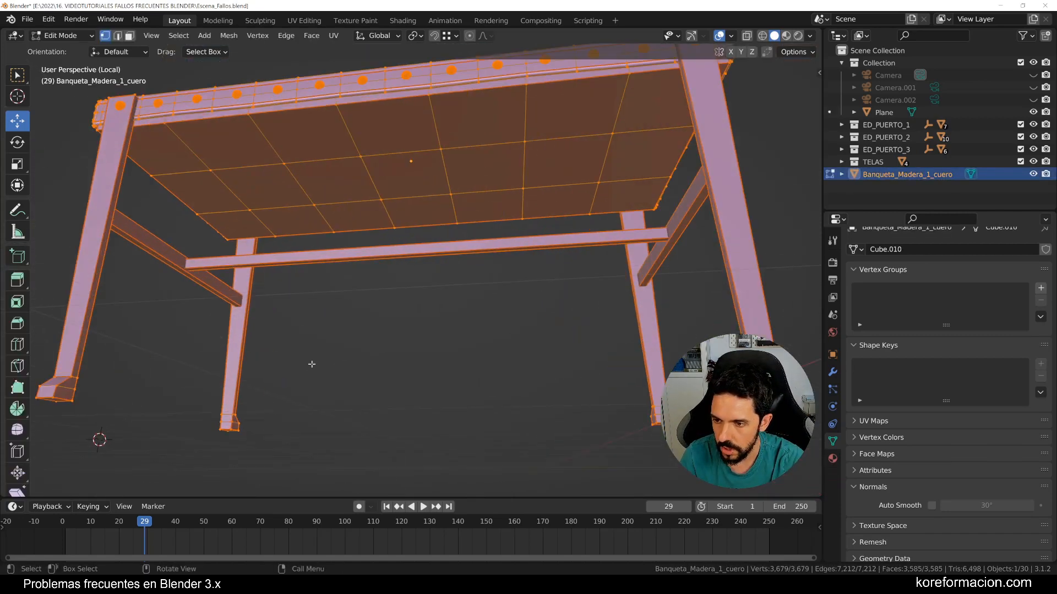
click(72, 406)
middle_drag(322, 394, 309, 397)
shift+click(189, 455)
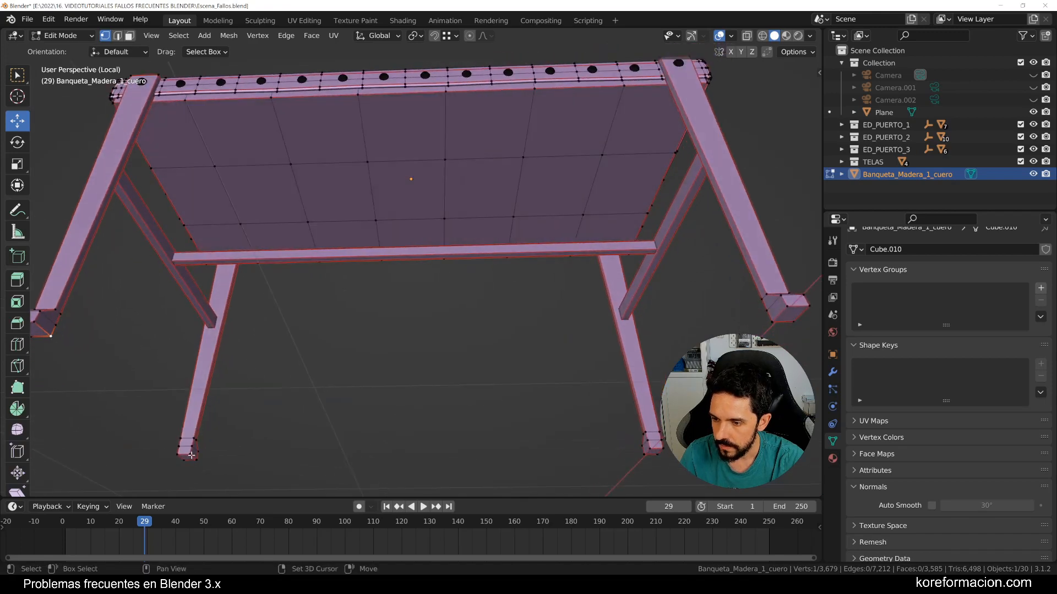
shift+click(650, 449)
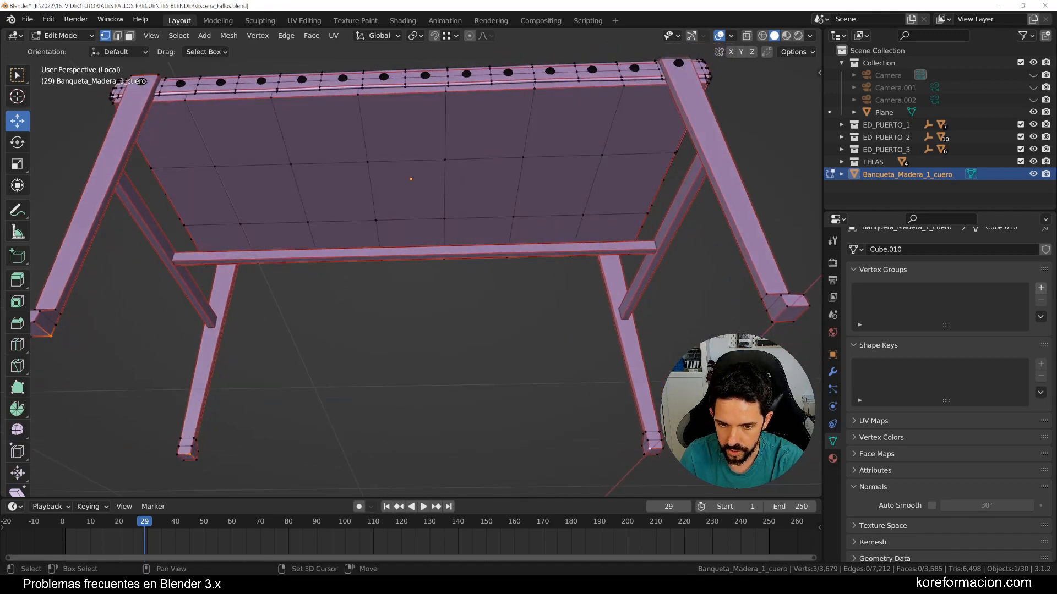
shift+click(772, 321)
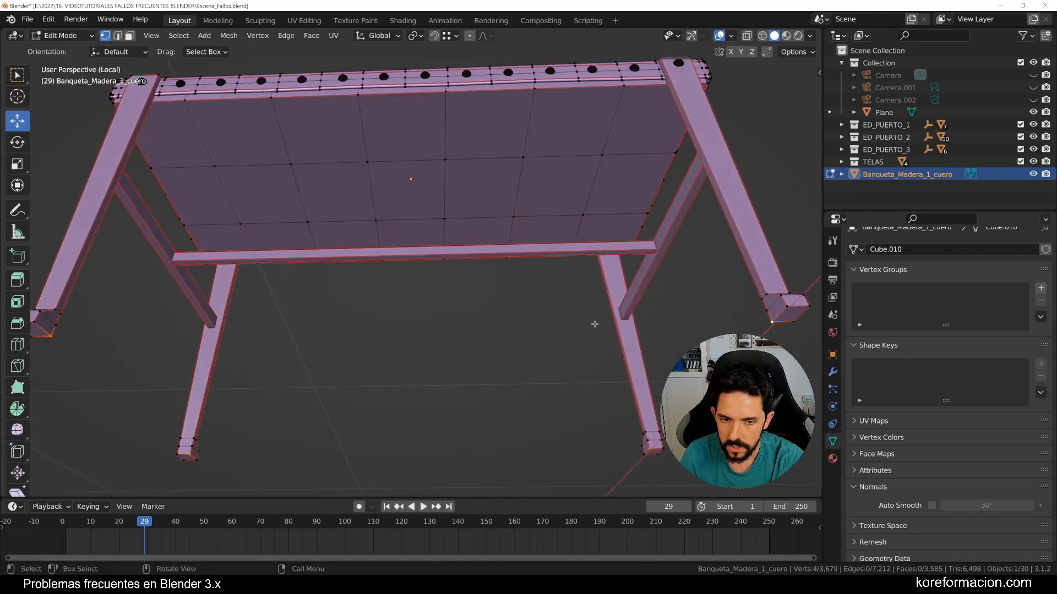
- Snap the 3D cursor to the centre of the selected foot vertices and return to object mode
scroll(594, 324, down, 3)
key(shift+s)
click(600, 394)
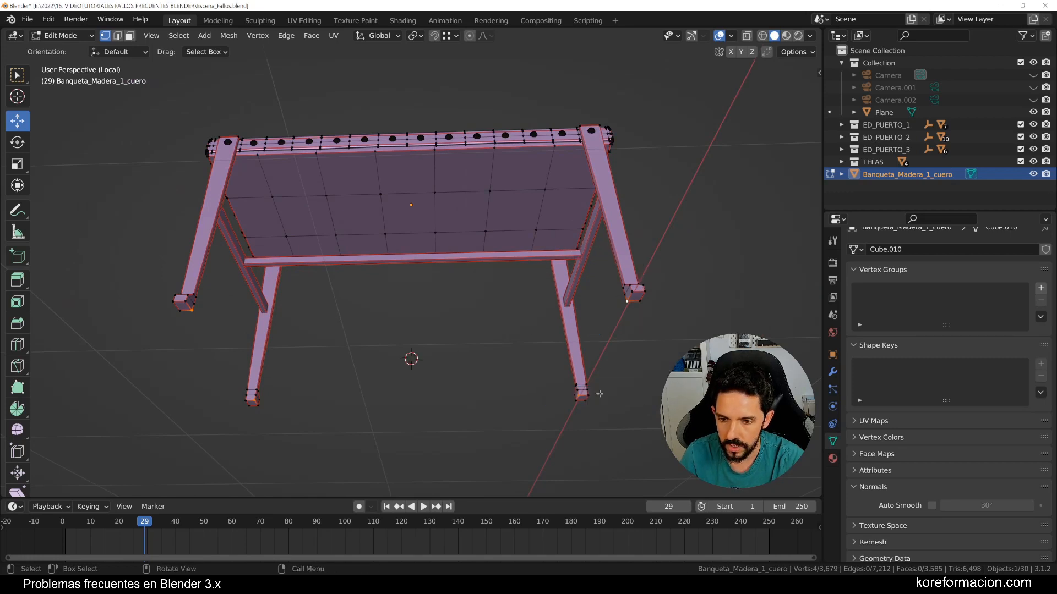
key(Tab)
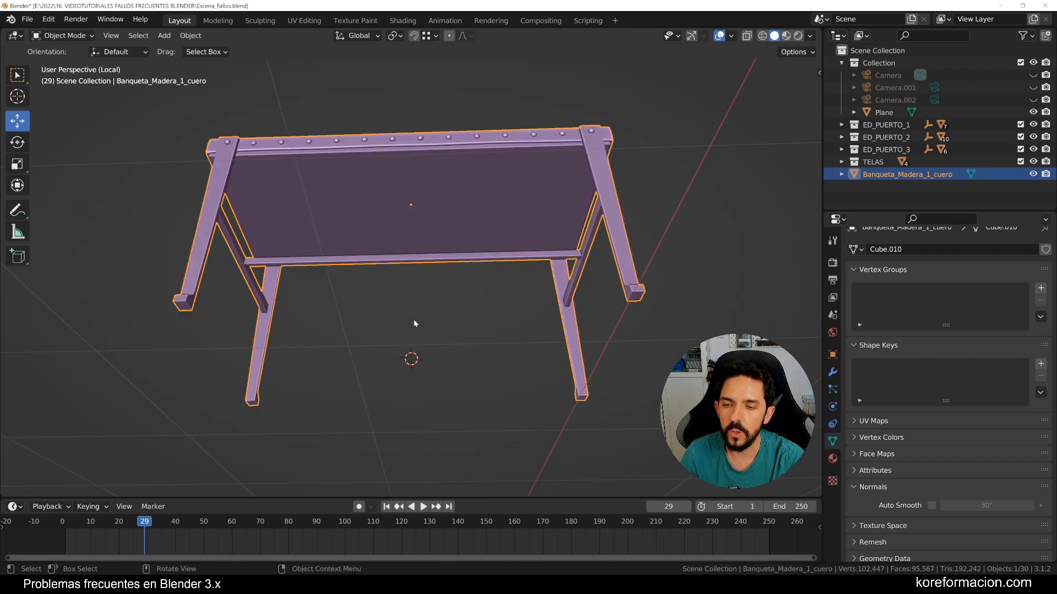
- Set the table's origin to the 3D cursor and leave local view
middle_drag(629, 185, 629, 263)
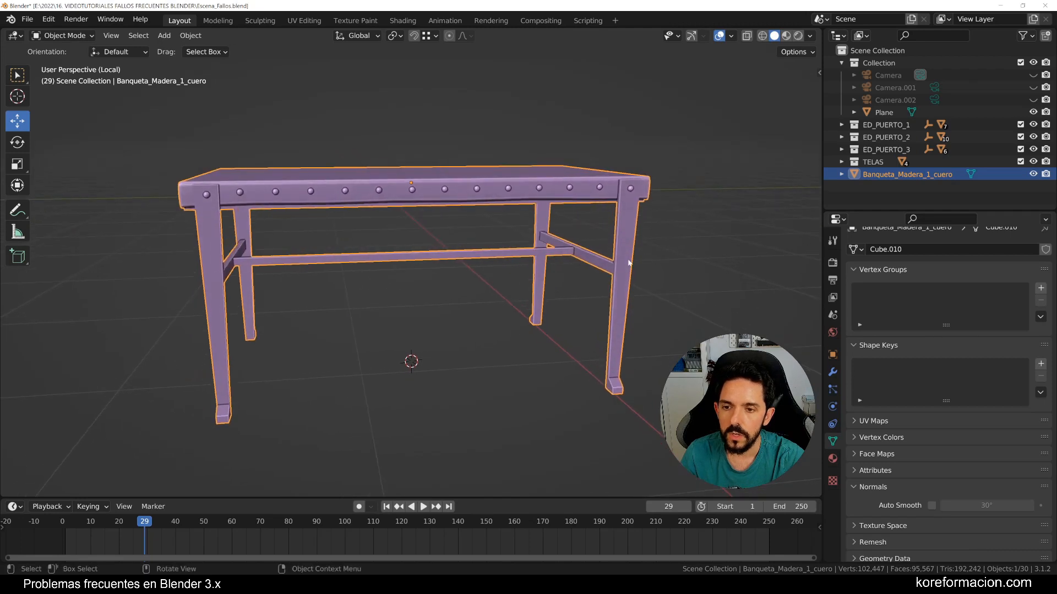
right_click(529, 183)
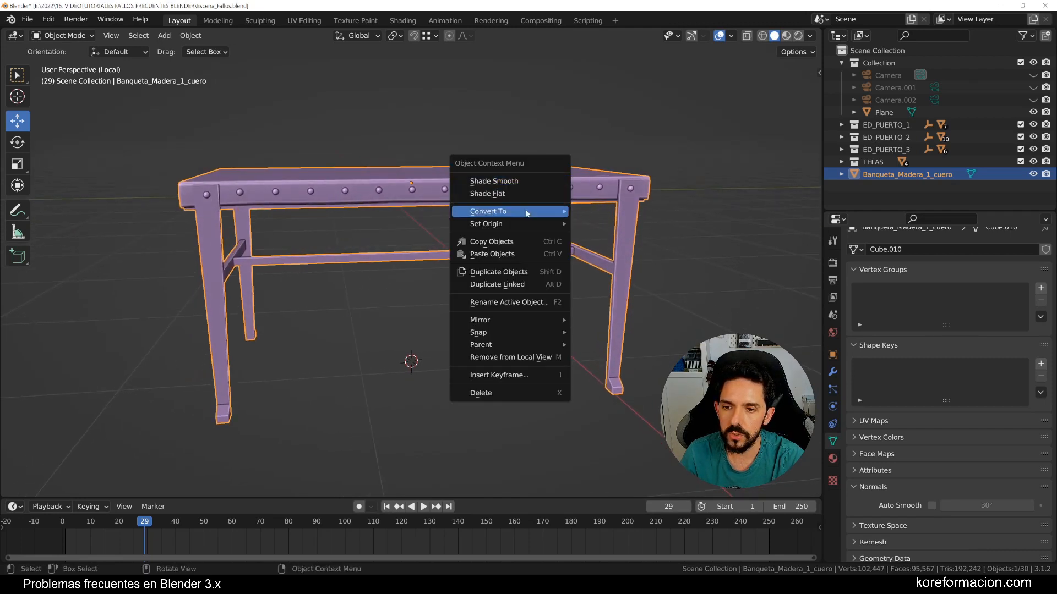
mouse_move(527, 224)
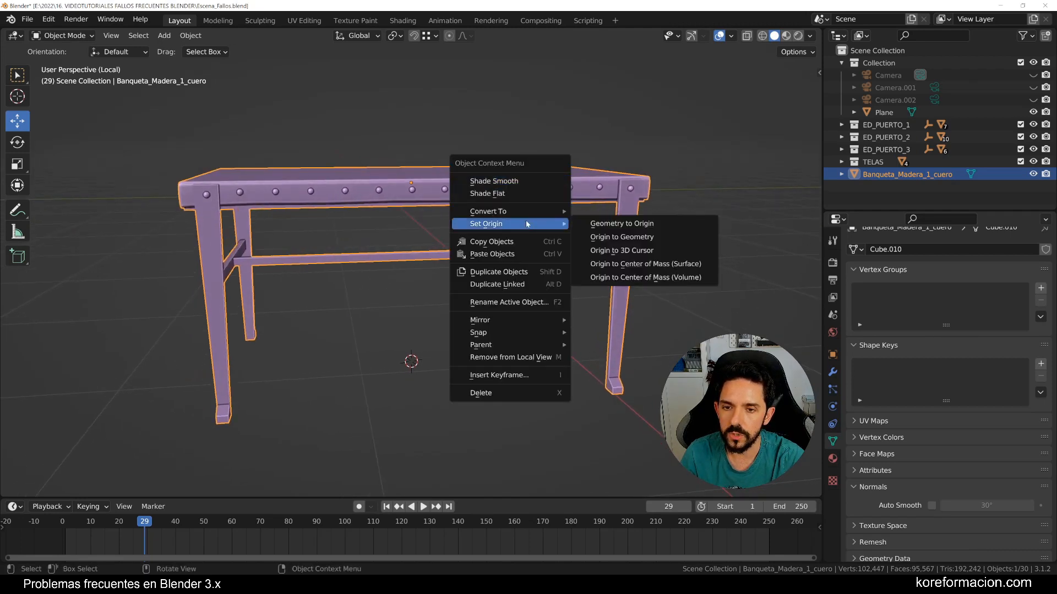
click(620, 251)
key(KP_Divide)
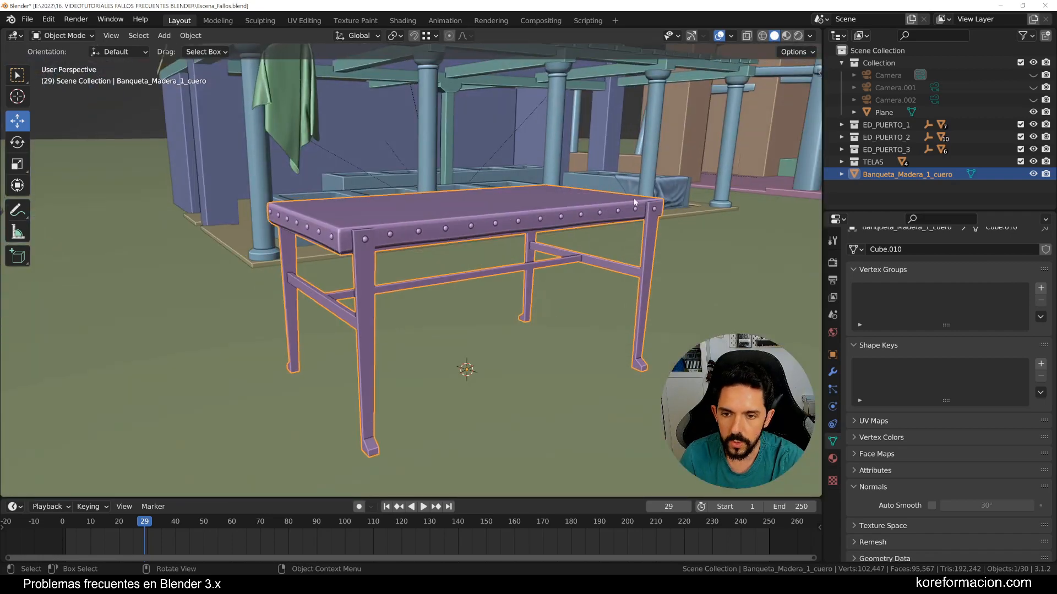
- Switch the viewport to rendered shading and scale the table down and up around its floor-level origin
click(797, 35)
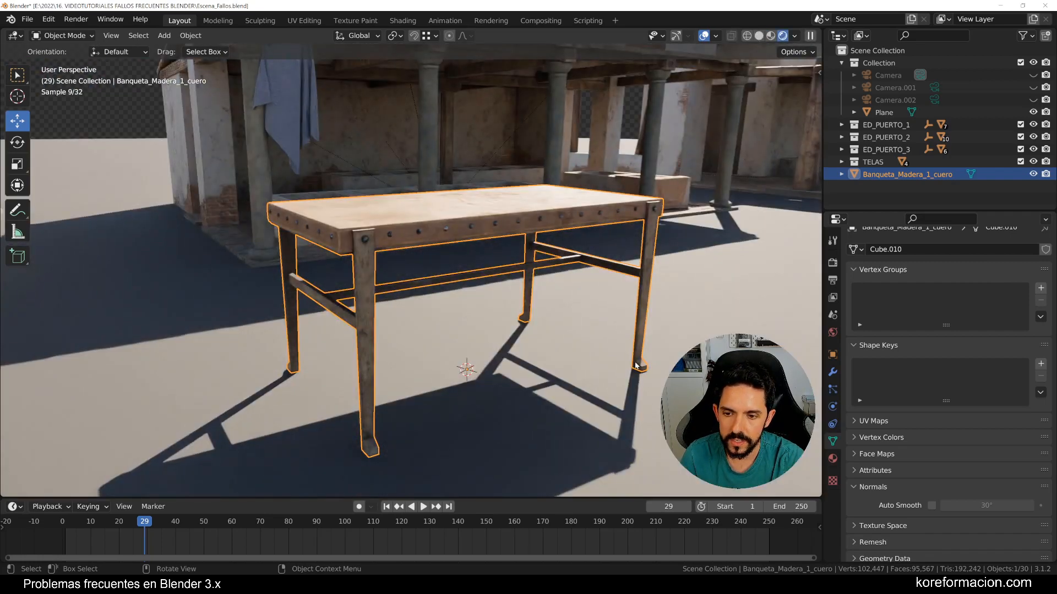
key(s)
click(542, 354)
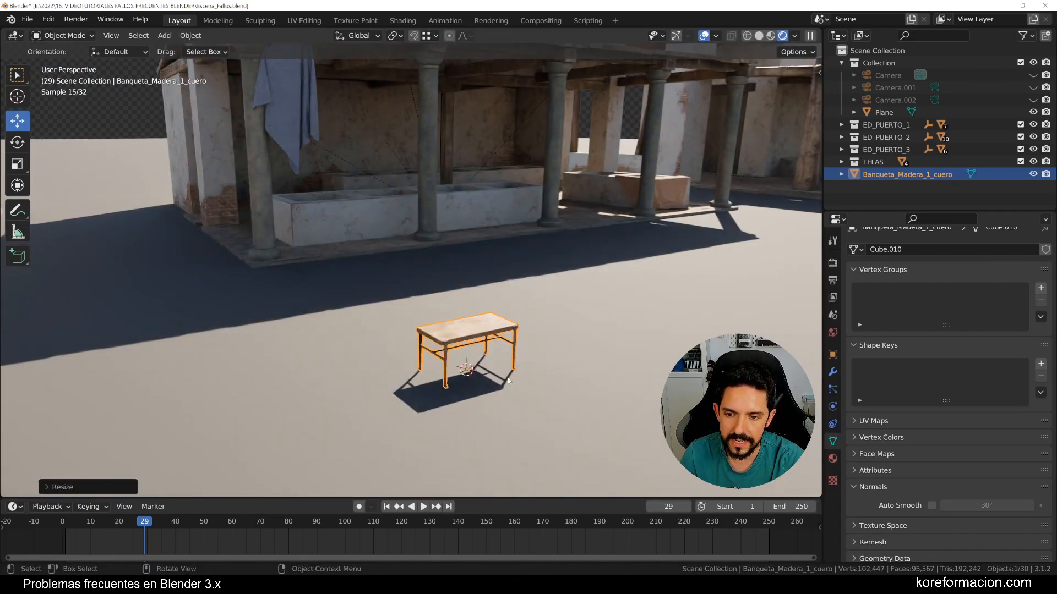
key(s)
click(650, 331)
- Rescale the table again until it is clearly smaller than the building behind it, and deselect everything
scroll(650, 332, down, 3)
key(s)
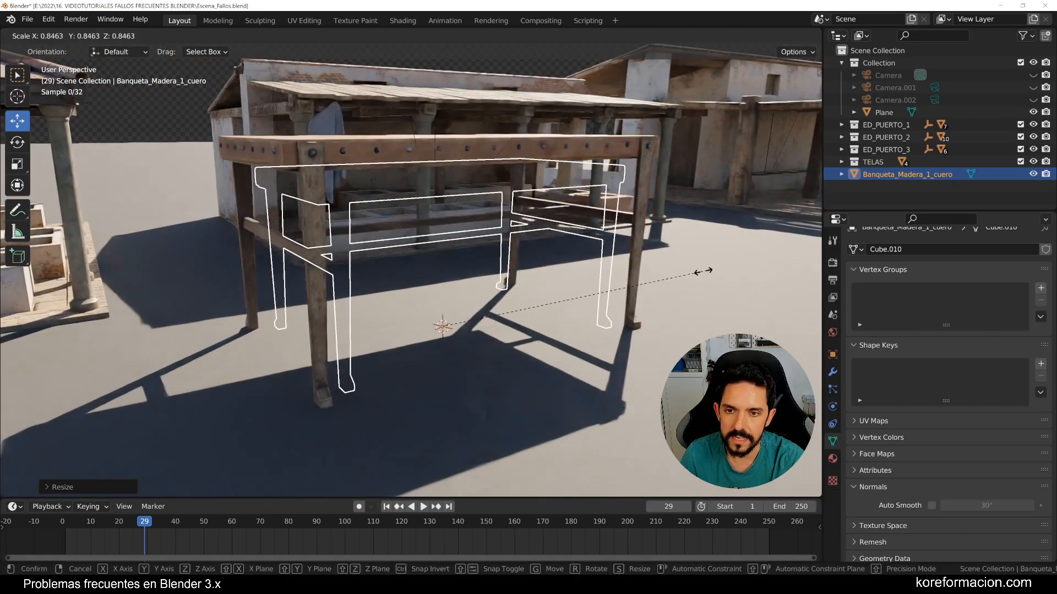
click(607, 295)
key(s)
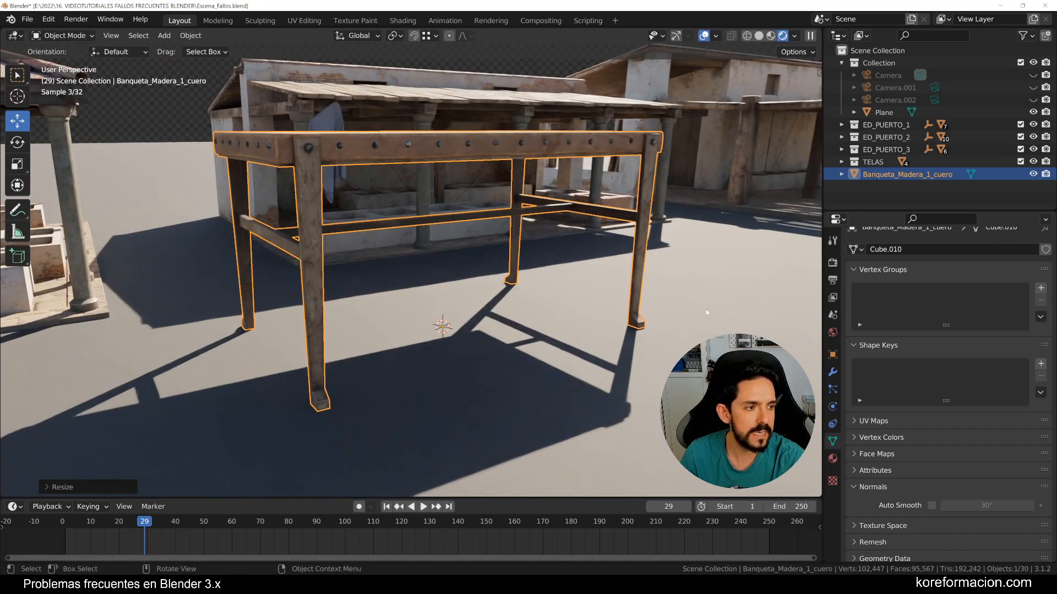
click(575, 329)
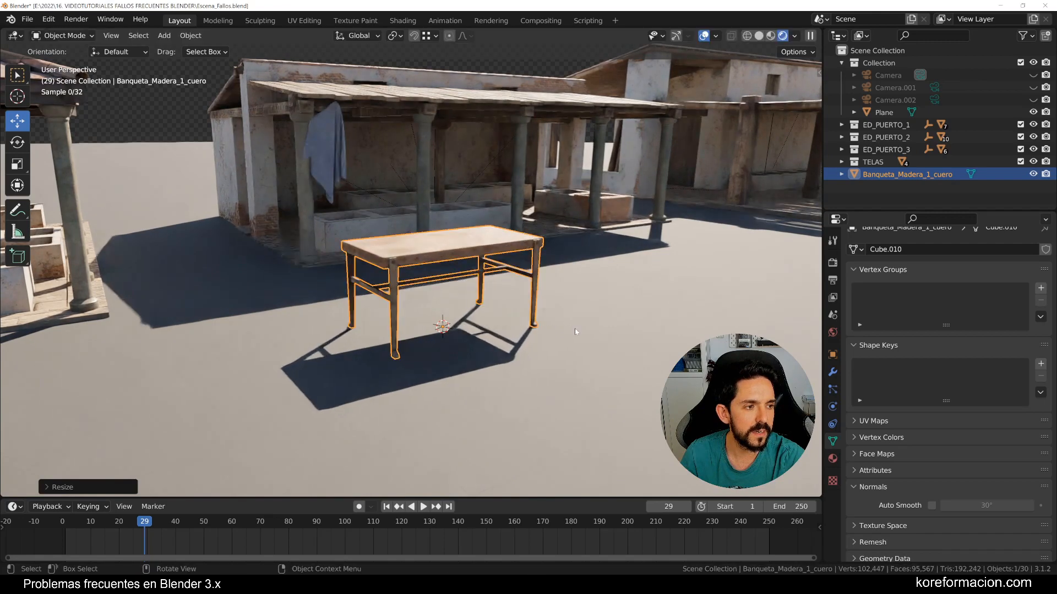
key(a)
key(a)
middle_drag(480, 326, 524, 334)
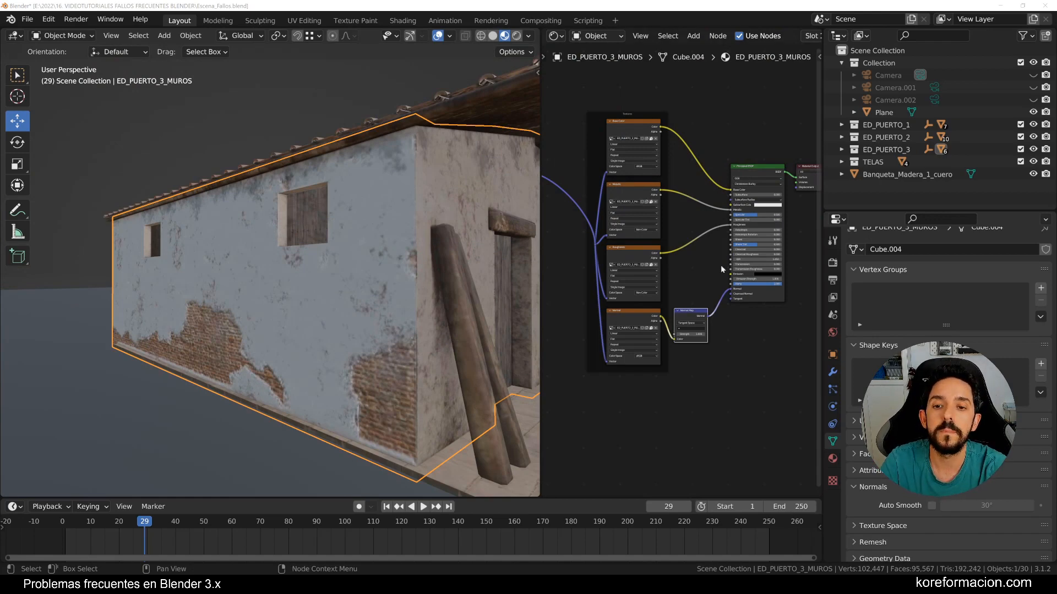
- Show the ED_PUERTO_3_MUROS walls in rendered shading beside their material nodes
scroll(650, 278, up, 2)
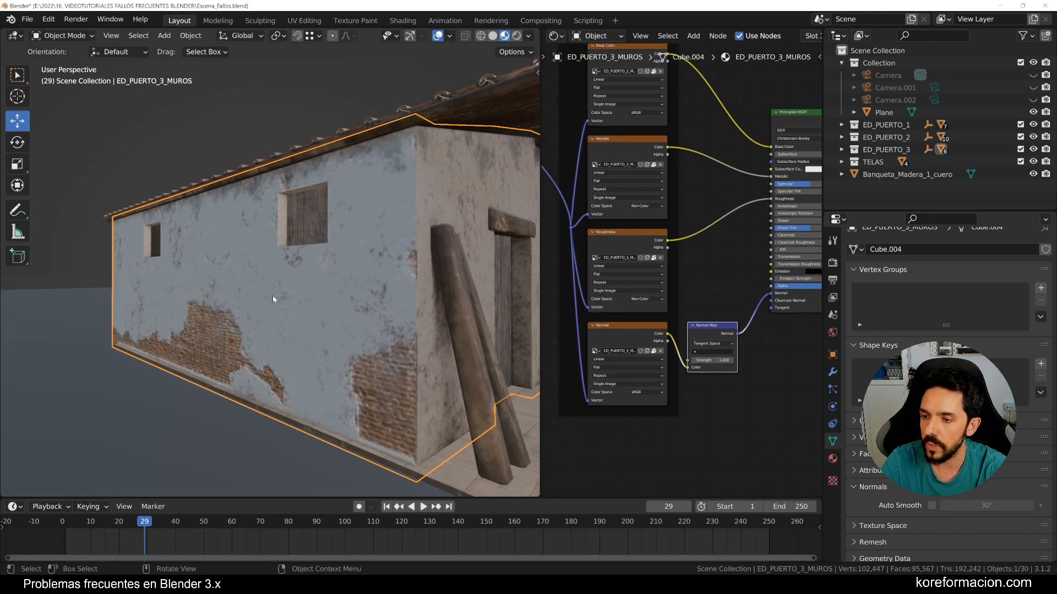
middle_drag(274, 299, 278, 287)
scroll(573, 384, up, 1)
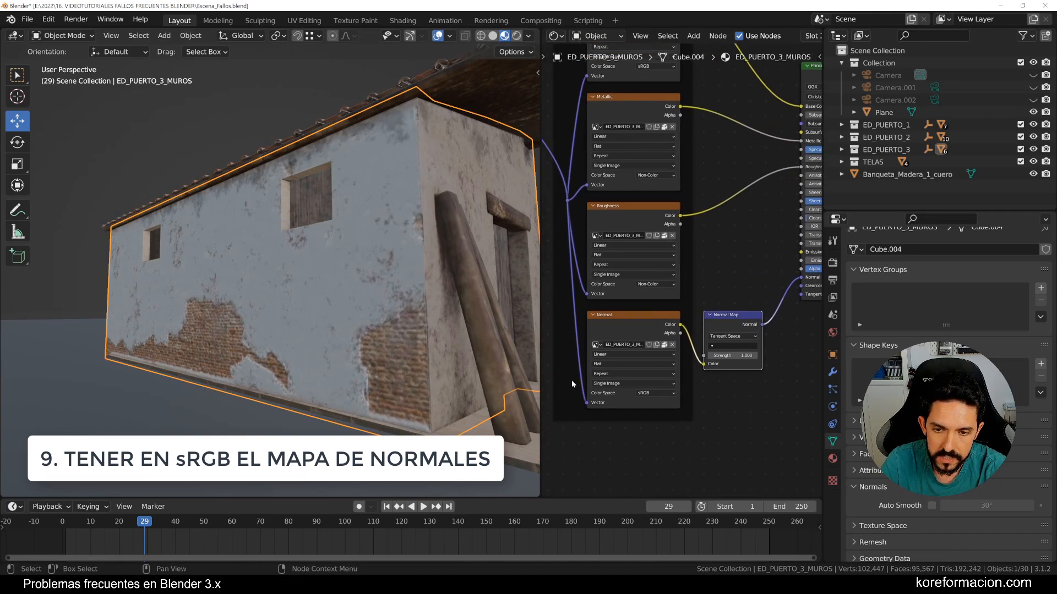
middle_drag(775, 285, 756, 293)
scroll(767, 297, down, 1)
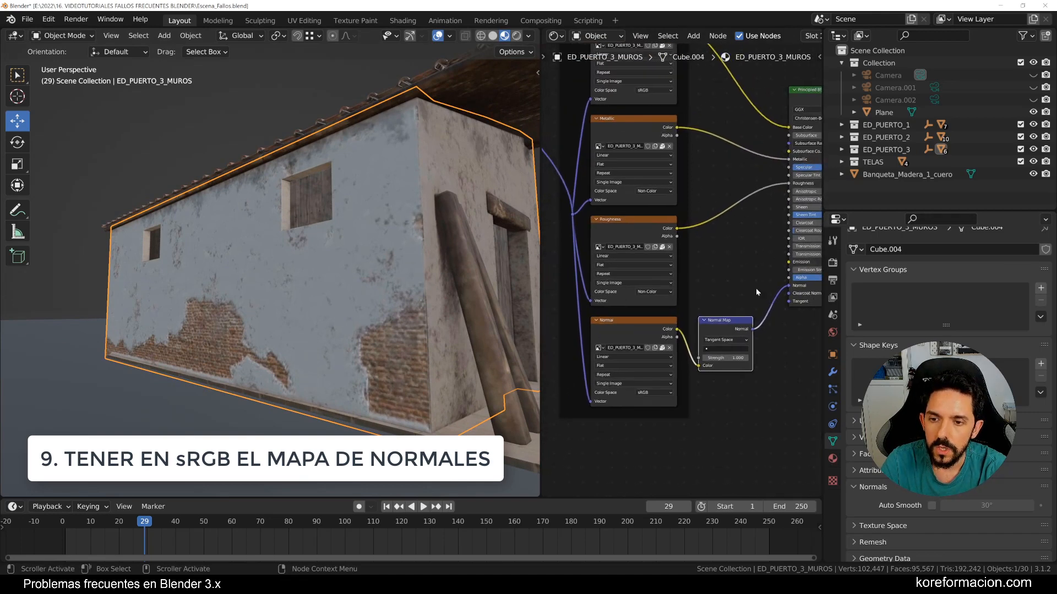
click(517, 35)
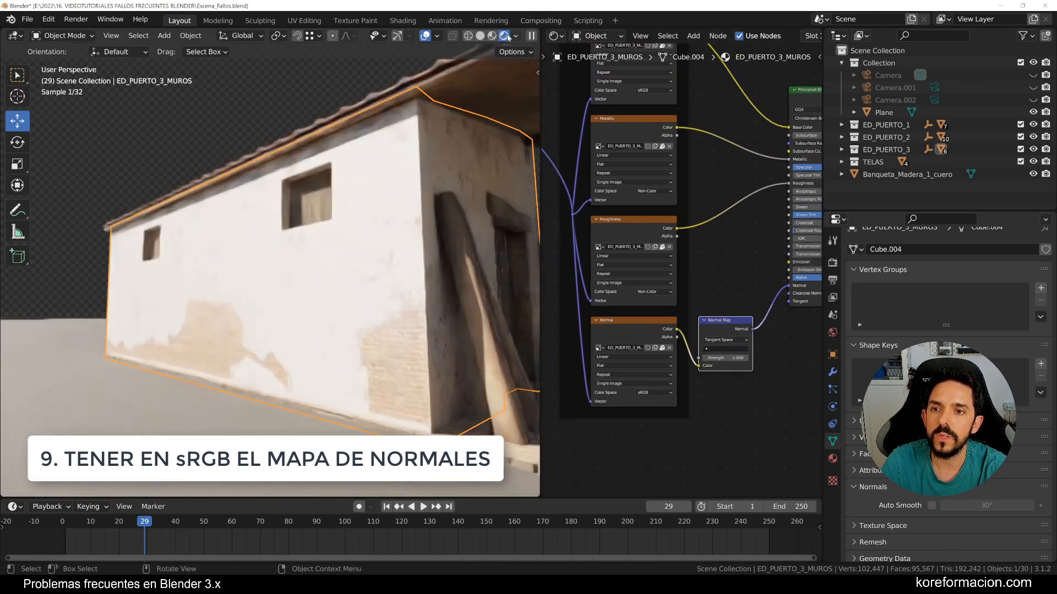
mouse_move(357, 335)
middle_down()
mouse_move(274, 337)
mouse_move(289, 308)
mouse_move(230, 262)
mouse_move(272, 264)
middle_up()
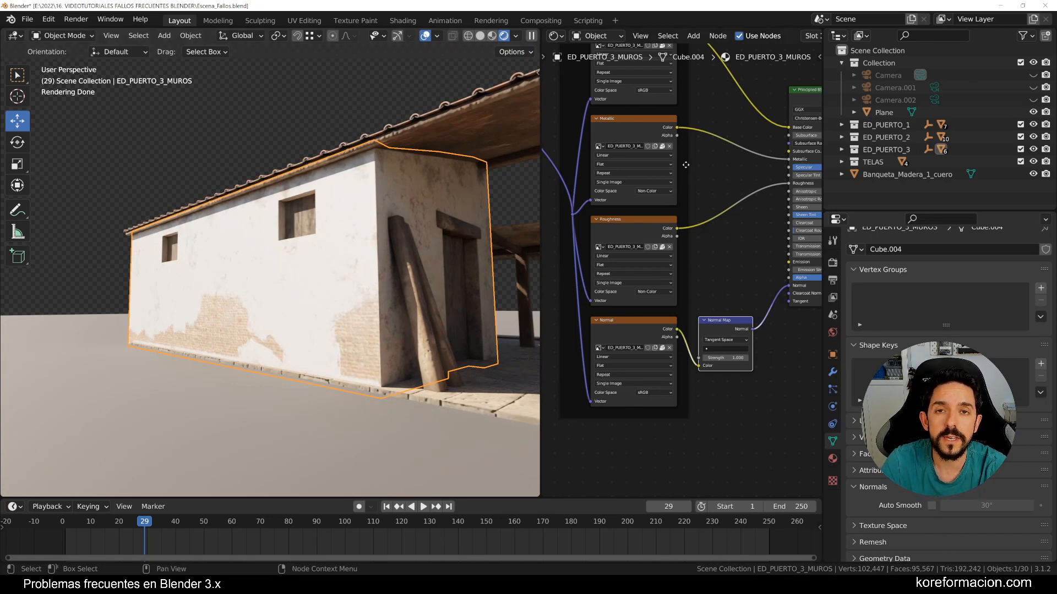
- Set the color space of the walls' Normal image texture to Non-Color
scroll(672, 301, up, 2)
middle_drag(675, 305, 699, 193)
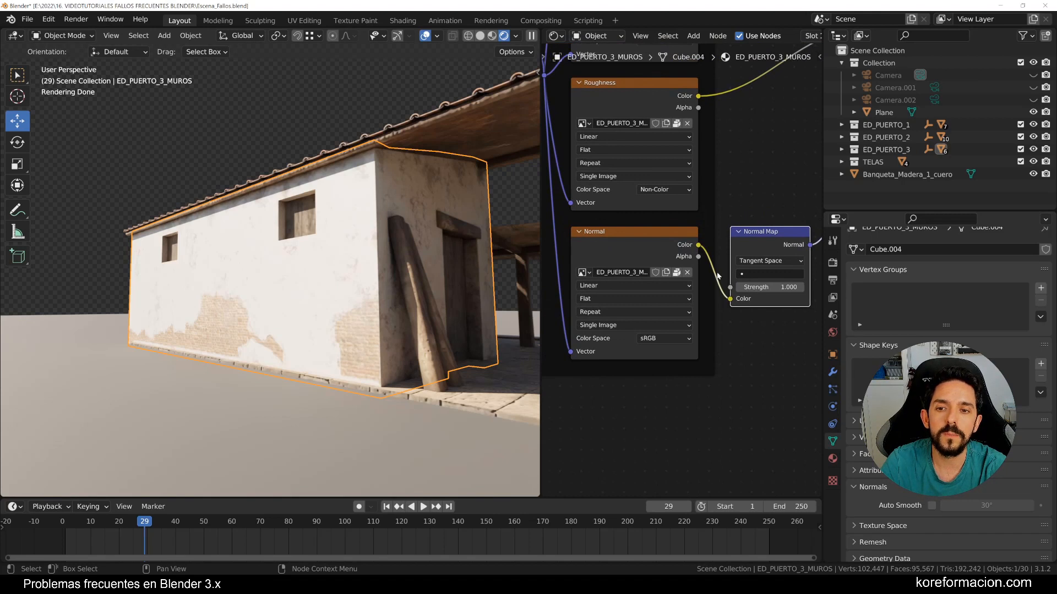
middle_drag(669, 92, 673, 174)
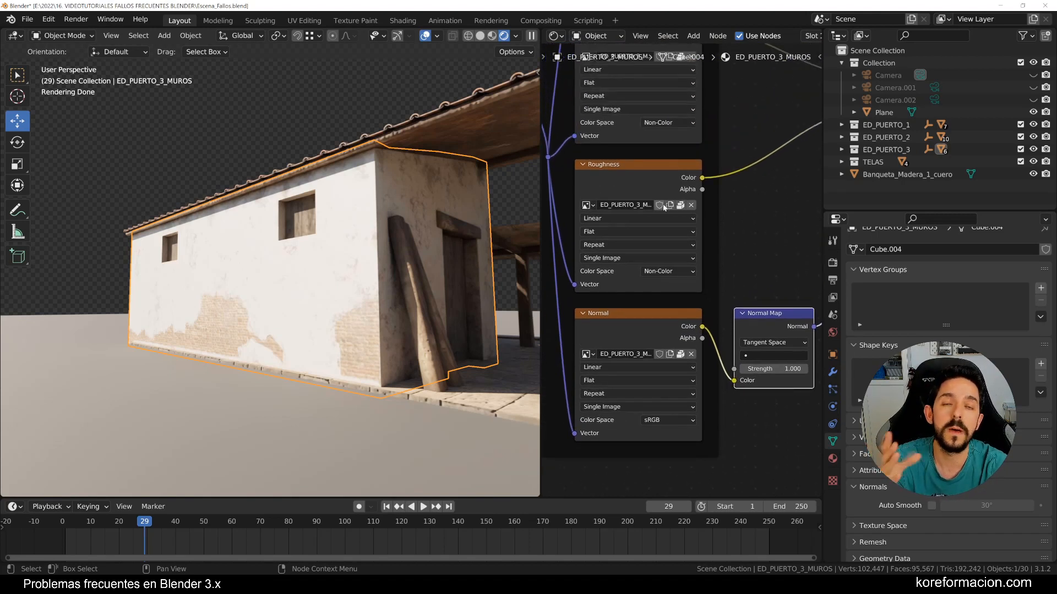
middle_drag(651, 304, 658, 229)
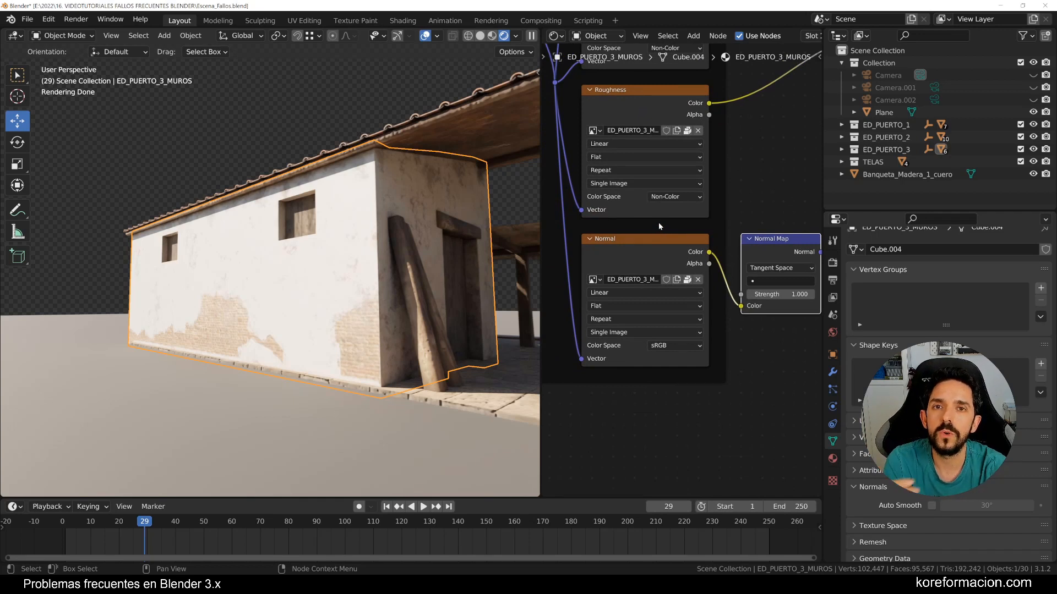
scroll(666, 327, up, 2)
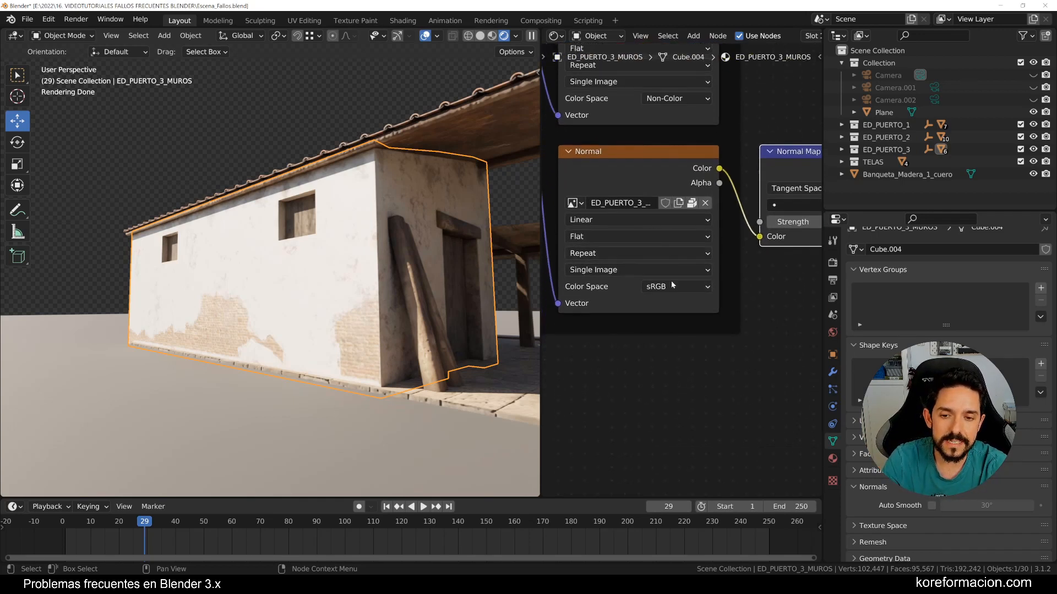
click(666, 286)
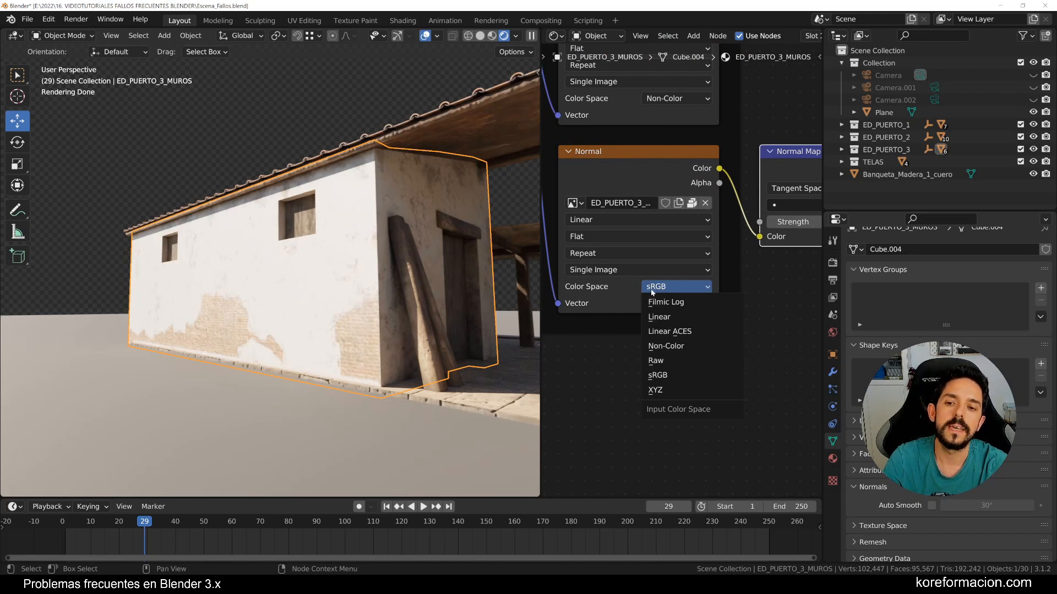
click(646, 288)
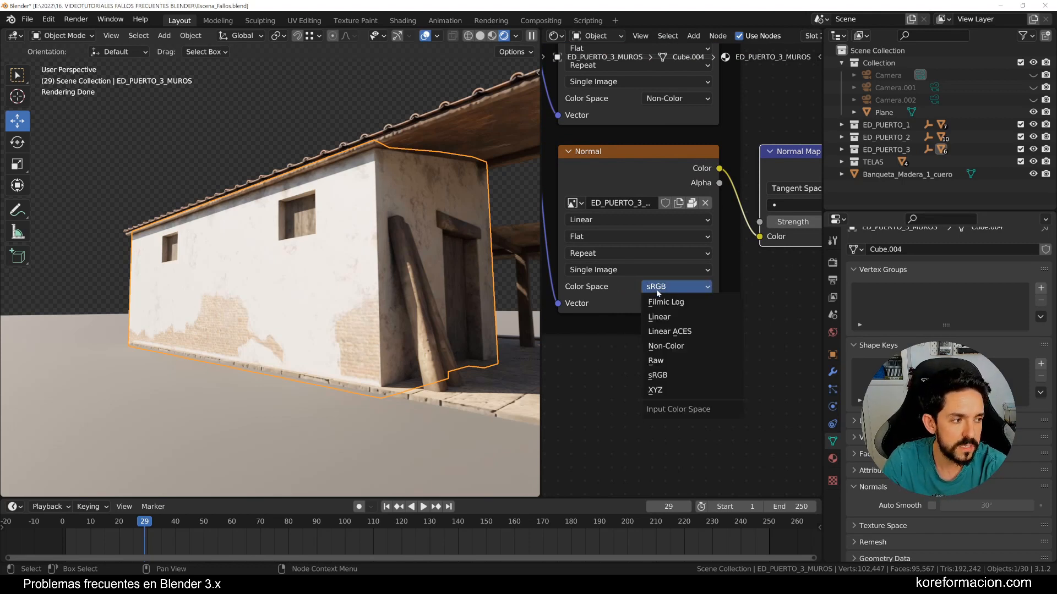
click(667, 346)
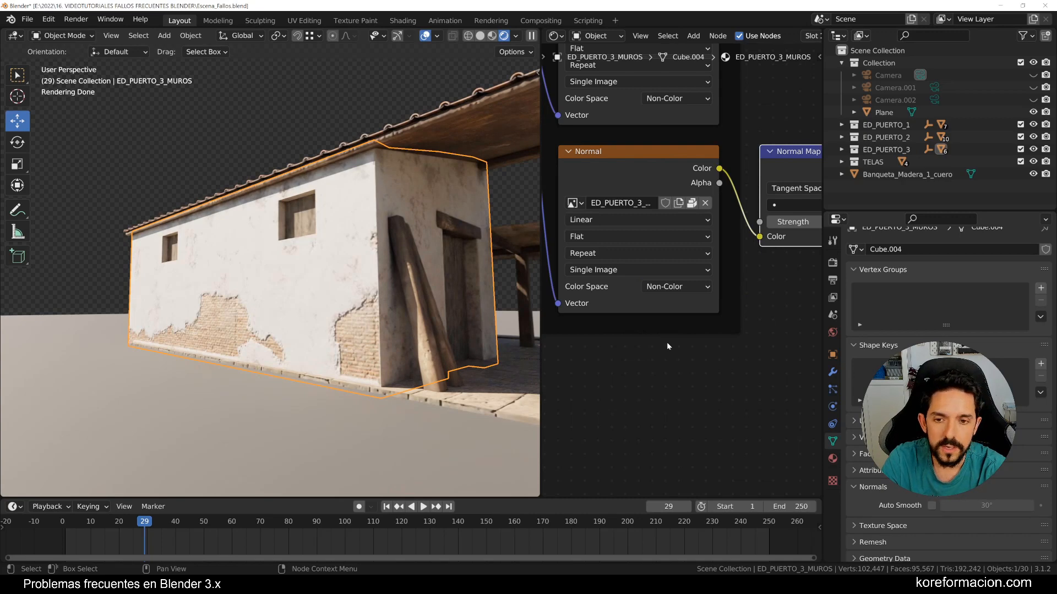
- Switch the Normal texture's color space to sRGB and back to Non-Color to compare the wall relief
scroll(452, 291, up, 3)
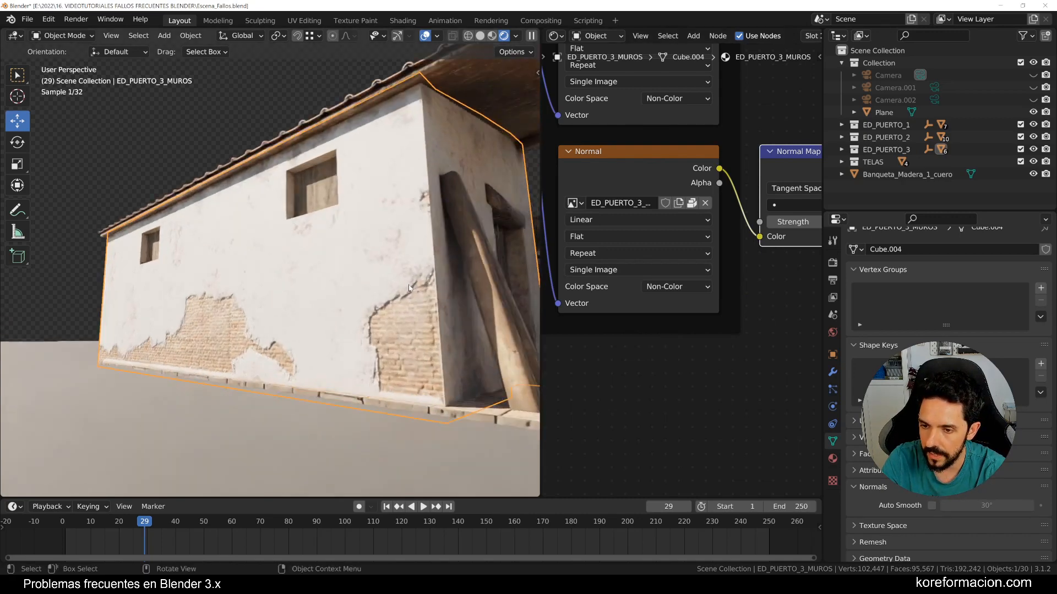
click(669, 287)
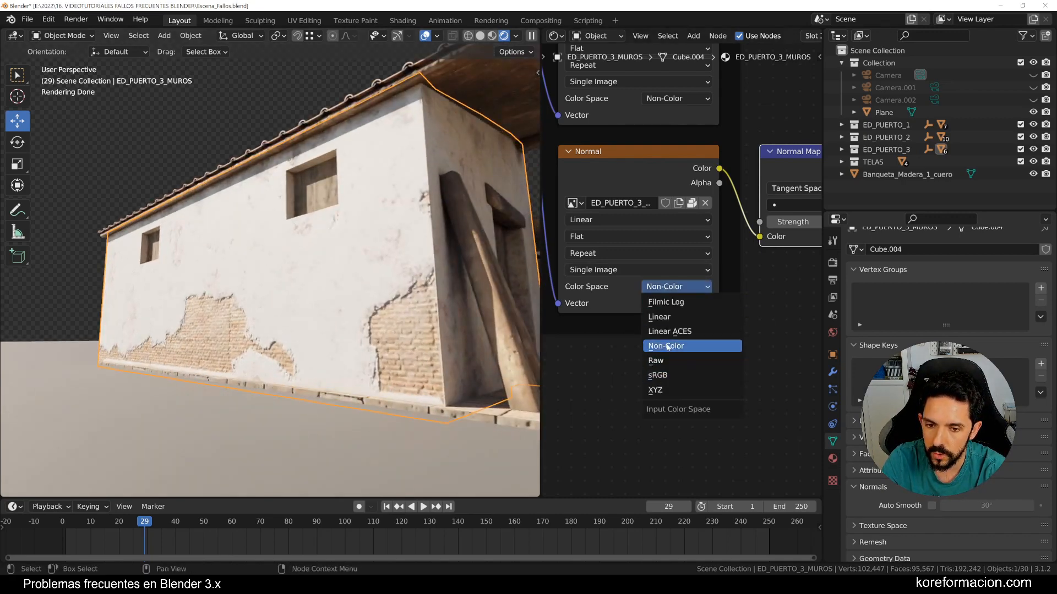
click(668, 376)
click(675, 287)
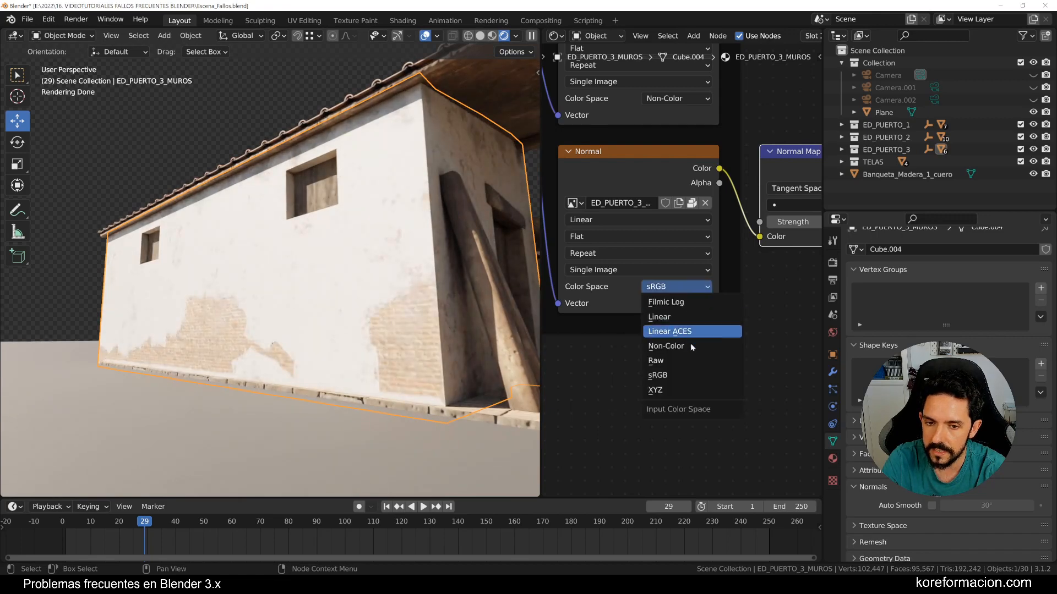
click(688, 345)
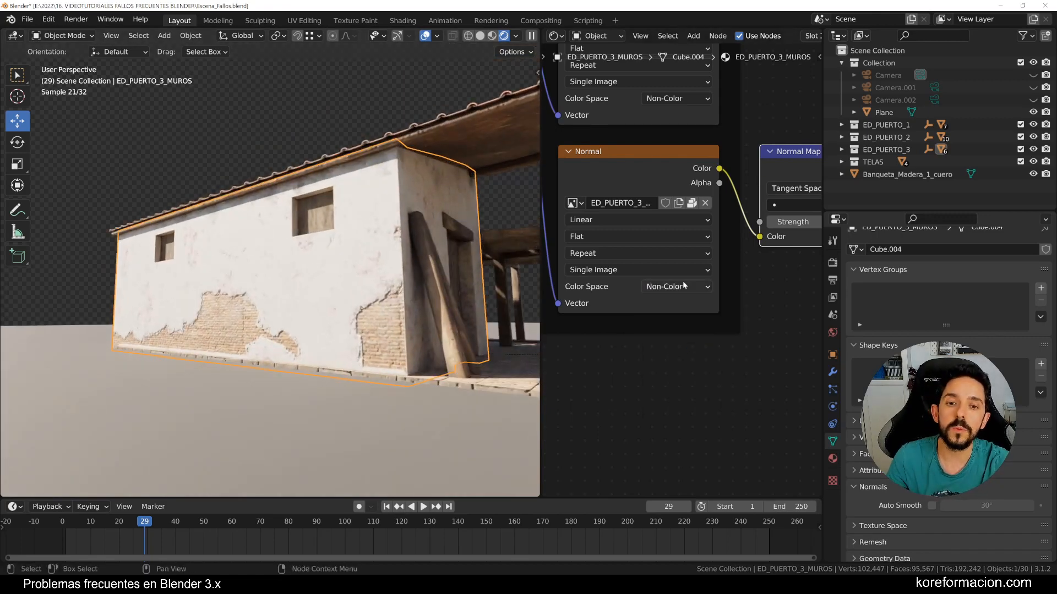
- Set the Normal Map node's strength to 10 and inspect the wall relief up close
scroll(683, 285, down, 5)
middle_drag(770, 254, 681, 305)
scroll(695, 269, up, 5)
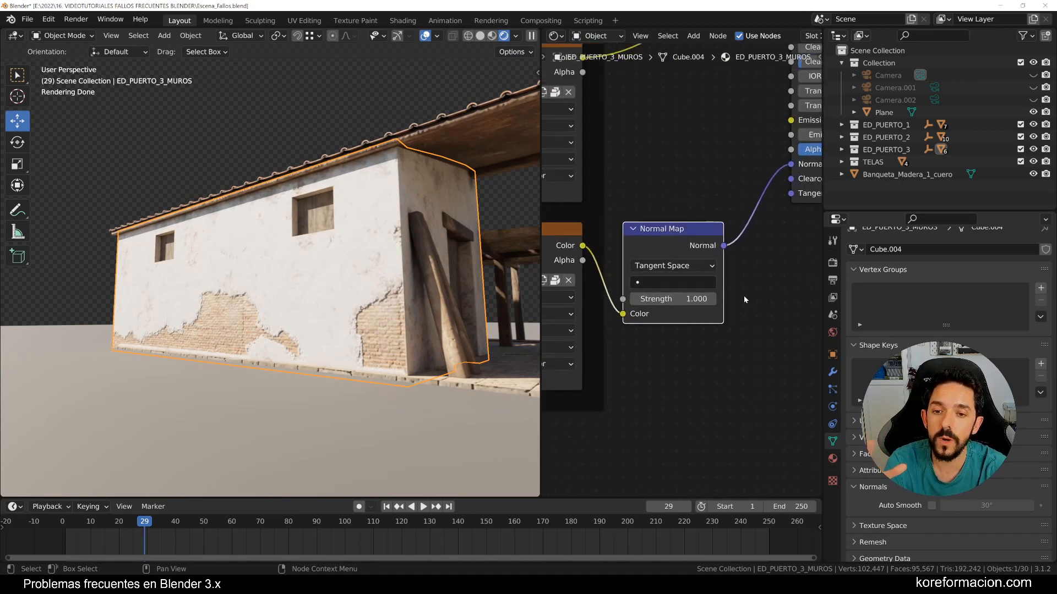
scroll(716, 341, up, 1)
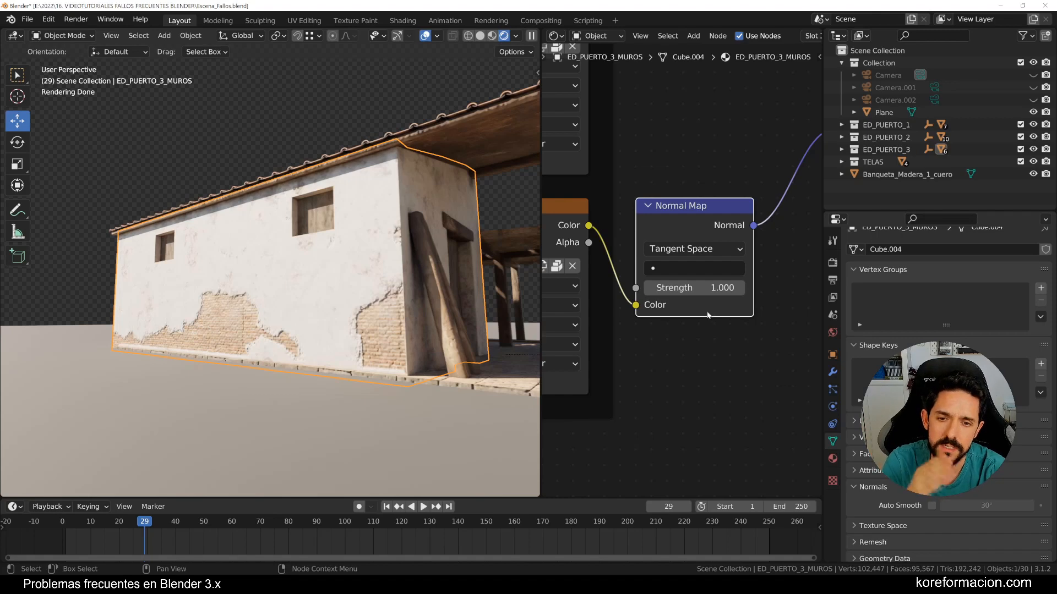
click(707, 287)
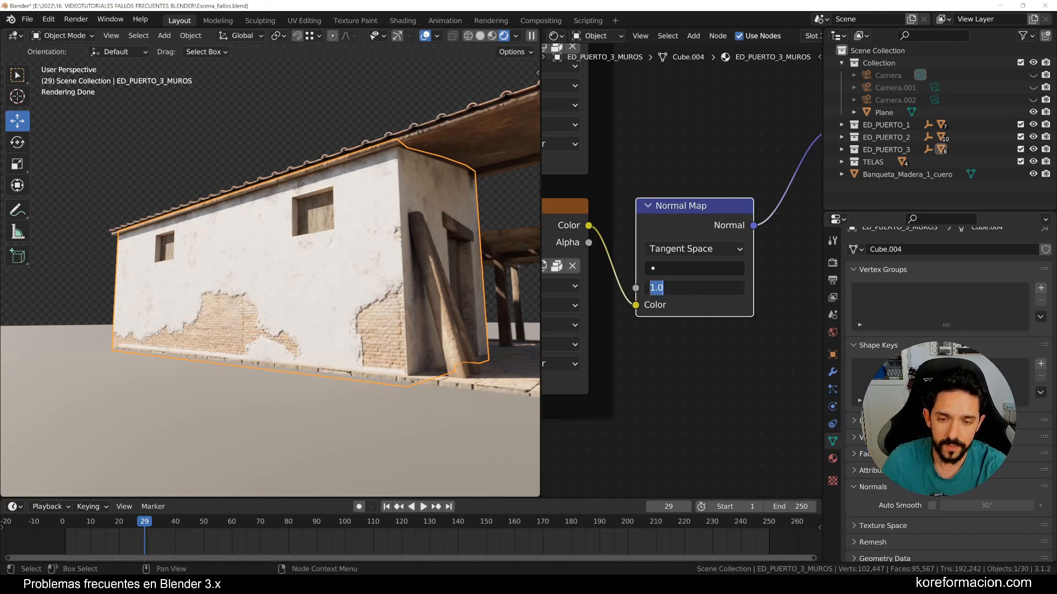
text(10)
key(Return)
mouse_move(352, 306)
middle_down()
mouse_move(378, 309)
mouse_move(345, 306)
mouse_move(365, 297)
mouse_move(358, 285)
middle_up()
scroll(344, 304, up, 4)
scroll(357, 286, up, 1)
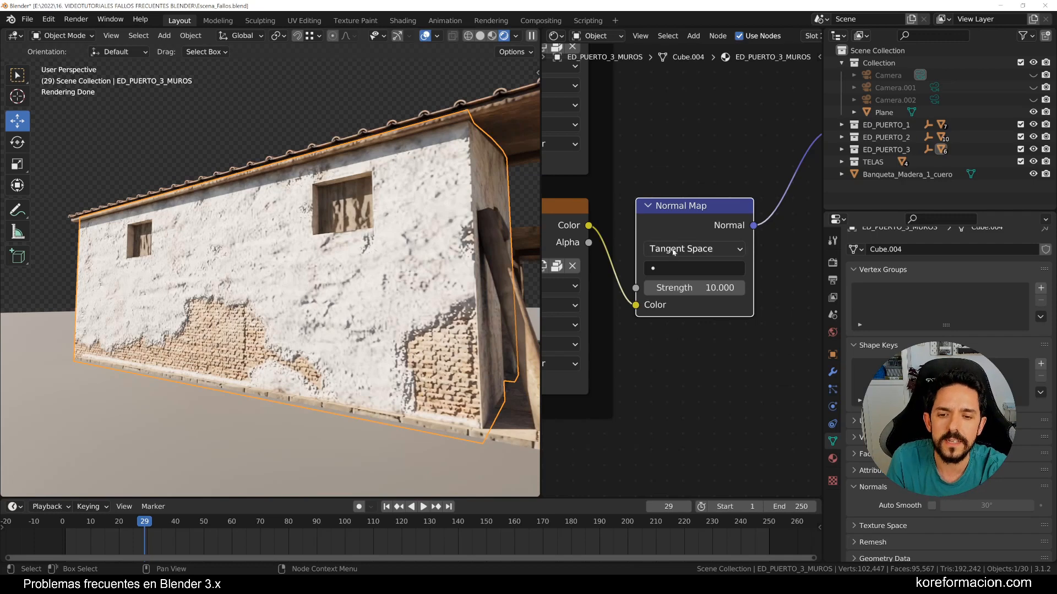
- Set the Normal Map node's strength back to 1 and view the whole building
click(702, 287)
text(1)
key(Return)
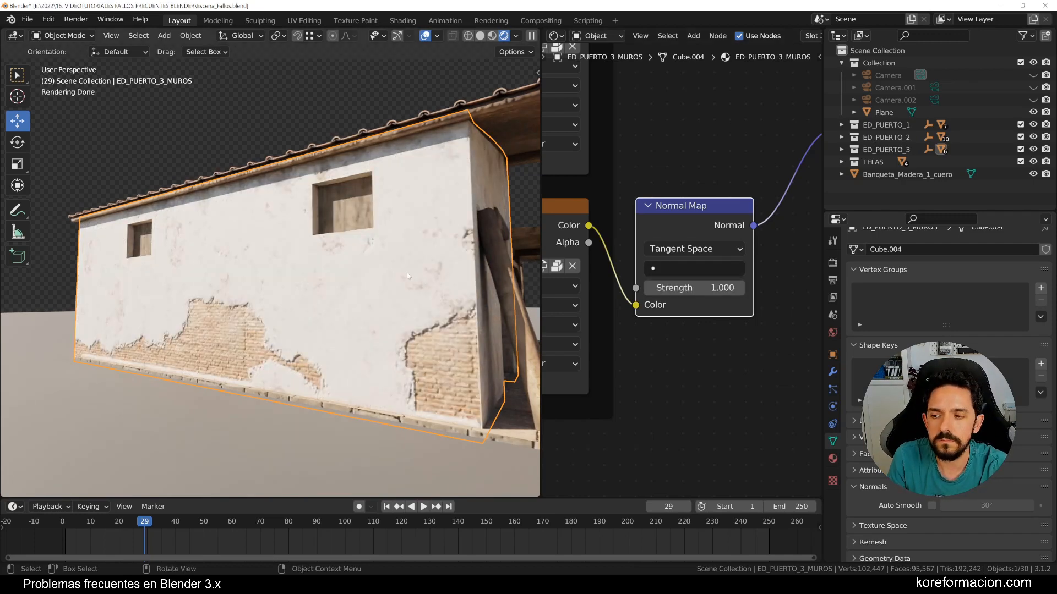
middle_drag(407, 272, 430, 281)
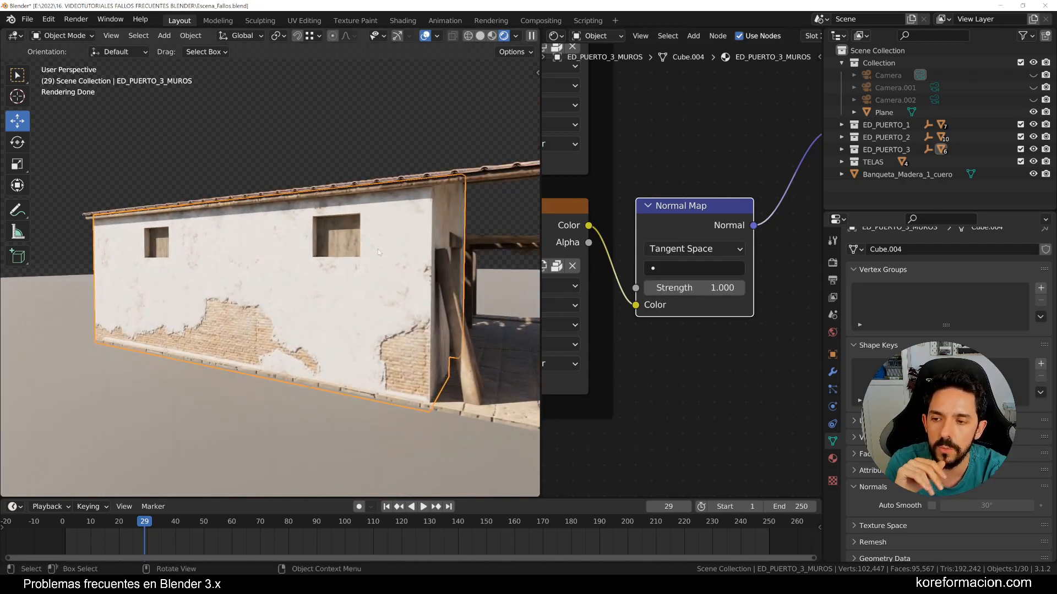
scroll(377, 253, down, 5)
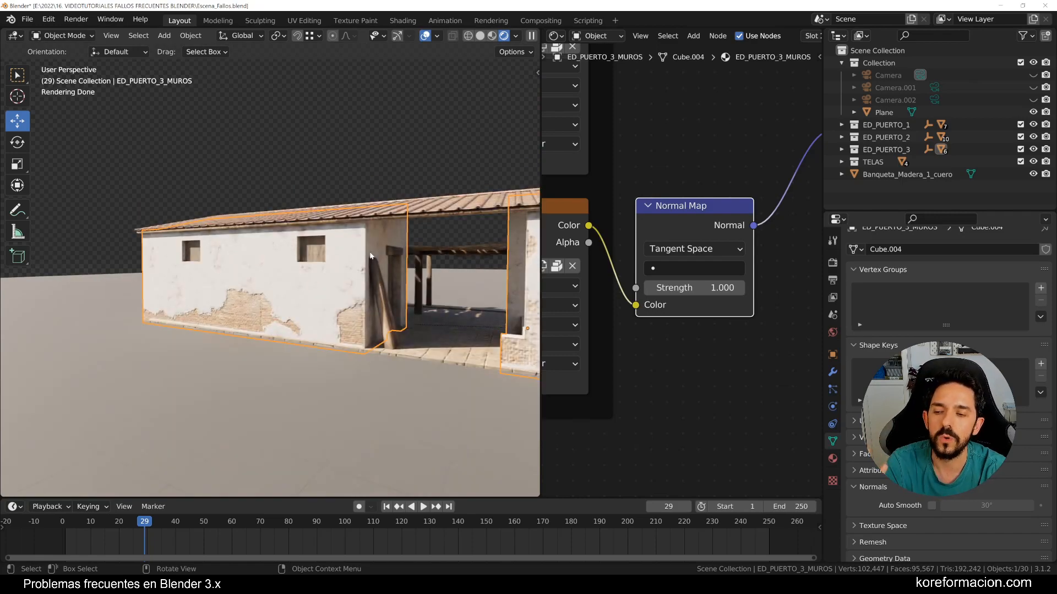